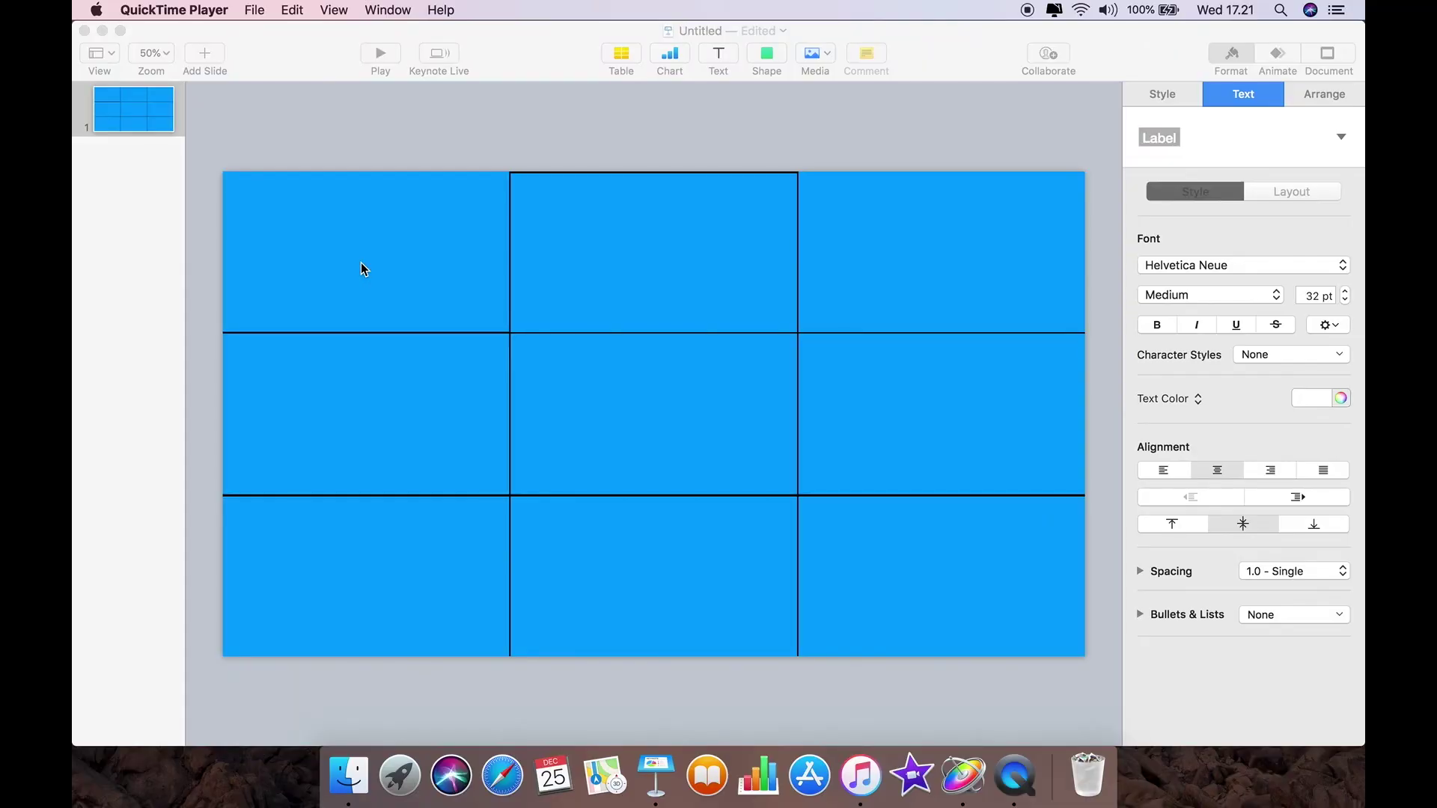
- Test-drag the top-left and top-middle blue rectangles, leaving them in place
click(367, 235)
mouse_move(369, 235)
mouse_down()
mouse_move(375, 145)
mouse_move(363, 236)
mouse_up()
mouse_move(663, 248)
mouse_down()
mouse_move(667, 183)
mouse_move(669, 245)
mouse_up()
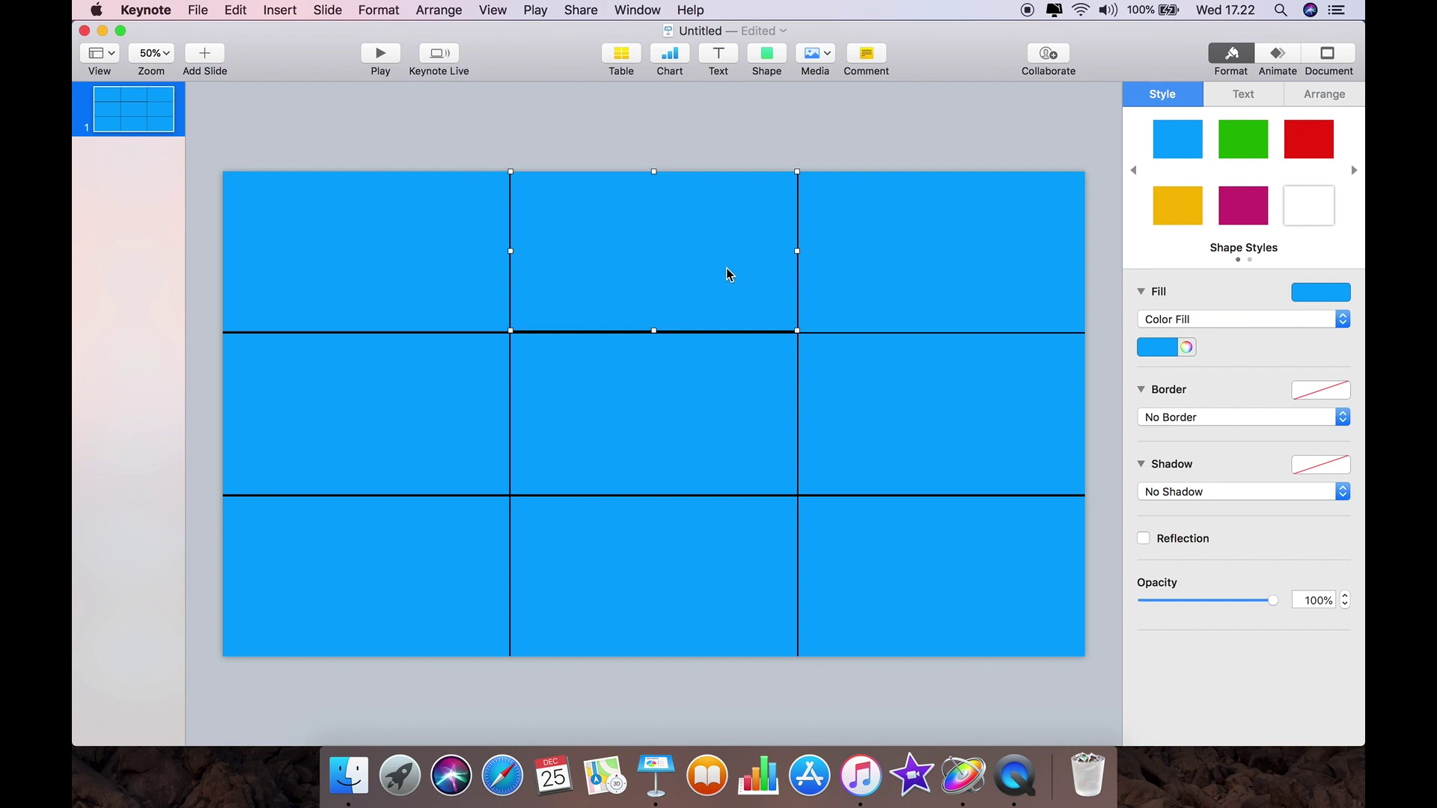
drag(727, 274, 731, 269)
click(734, 156)
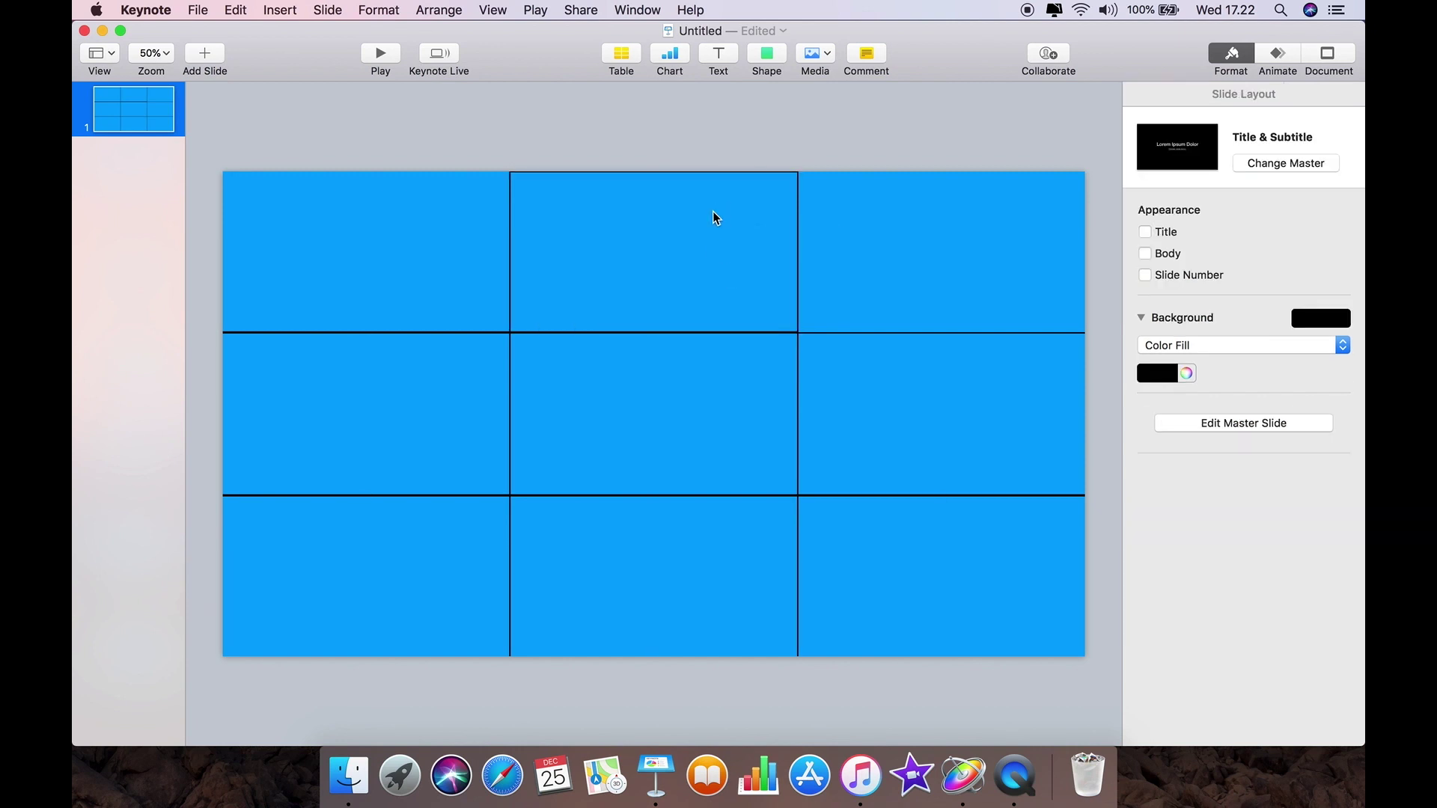
drag(715, 218, 709, 221)
- Select the bottom-middle blue rectangle and open the media insert list
click(716, 160)
click(594, 532)
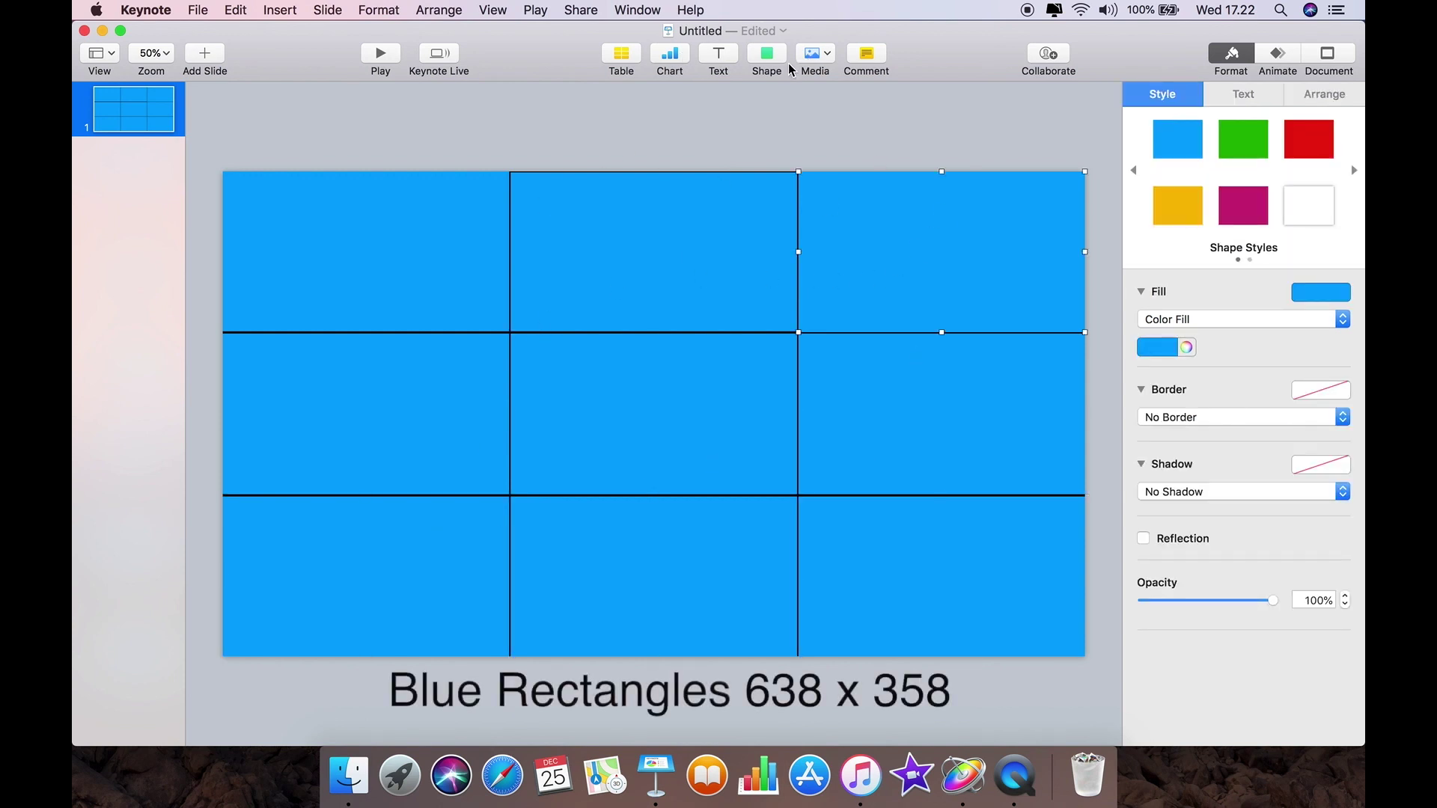
click(828, 55)
- Insert the Christmas tree gifts movie at 630 pt width into the top-left cell
click(844, 178)
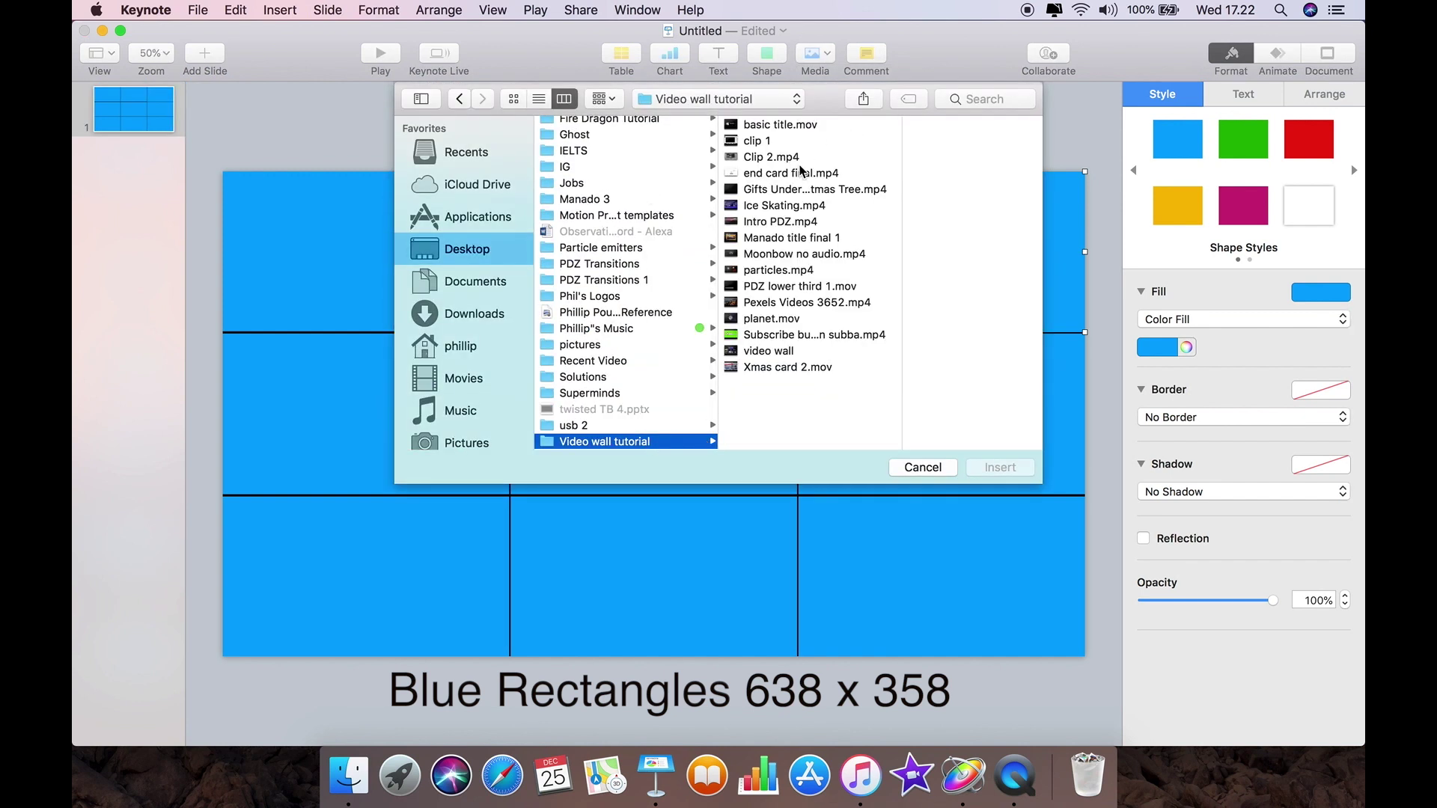
click(771, 160)
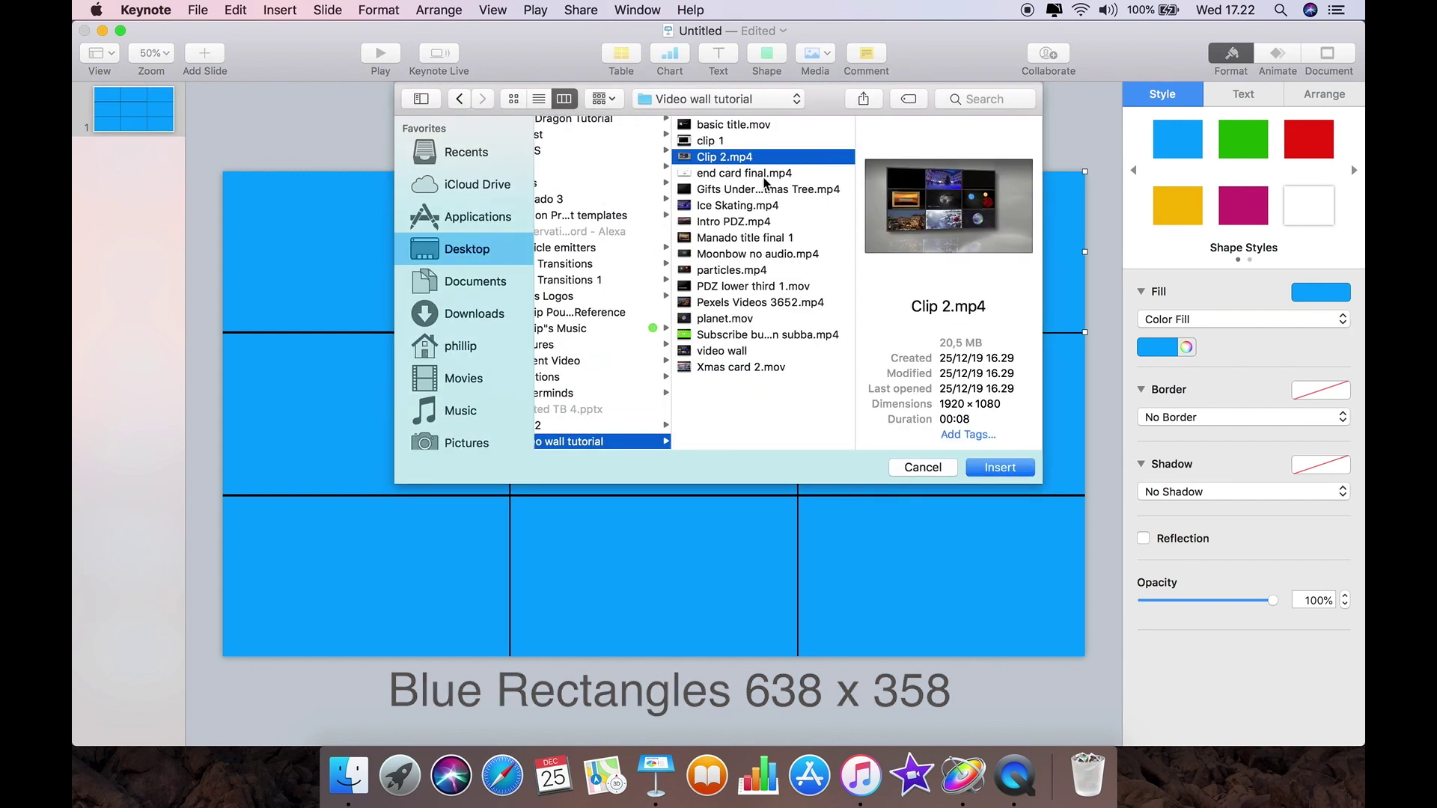
click(756, 173)
click(765, 190)
click(1001, 468)
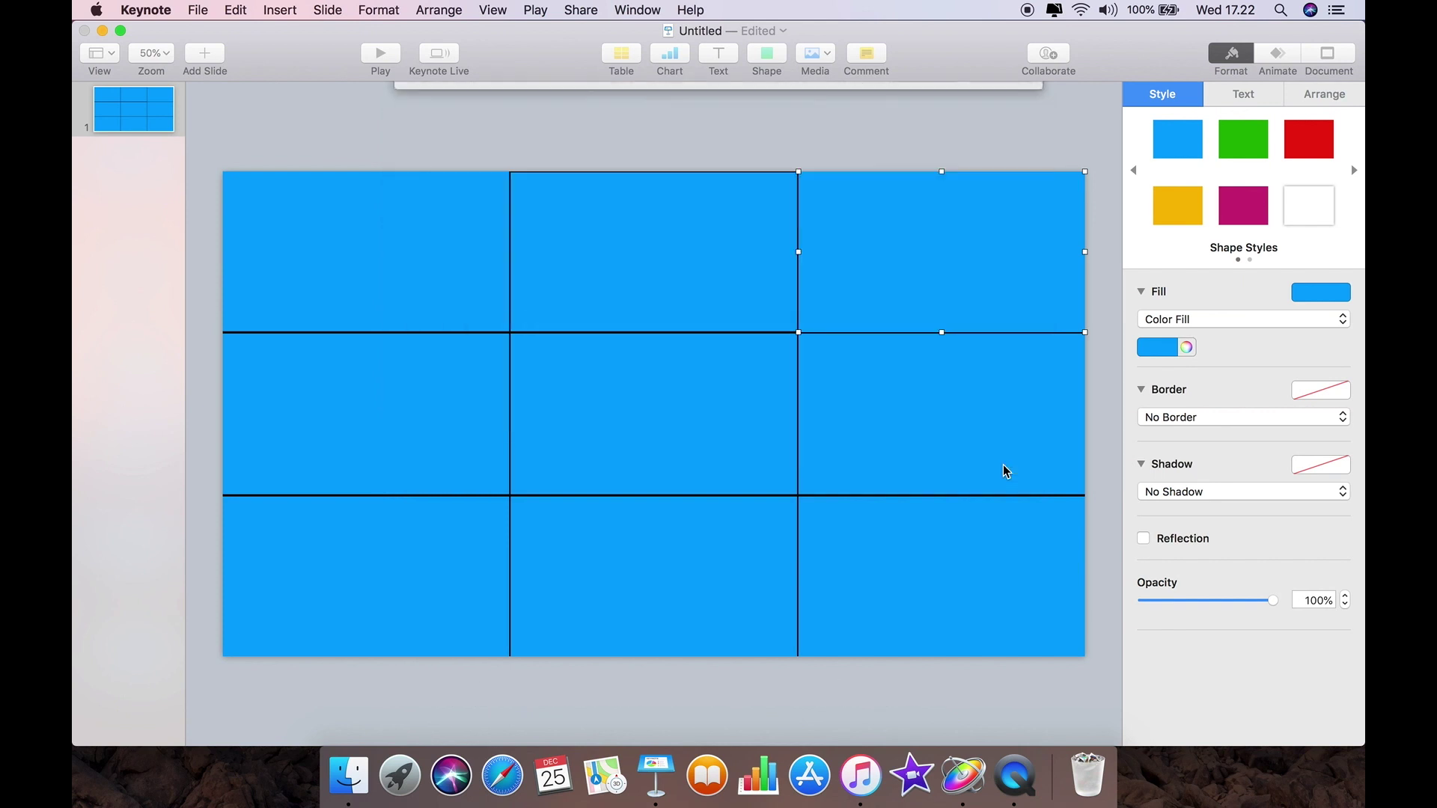
click(1325, 95)
double_click(1228, 238)
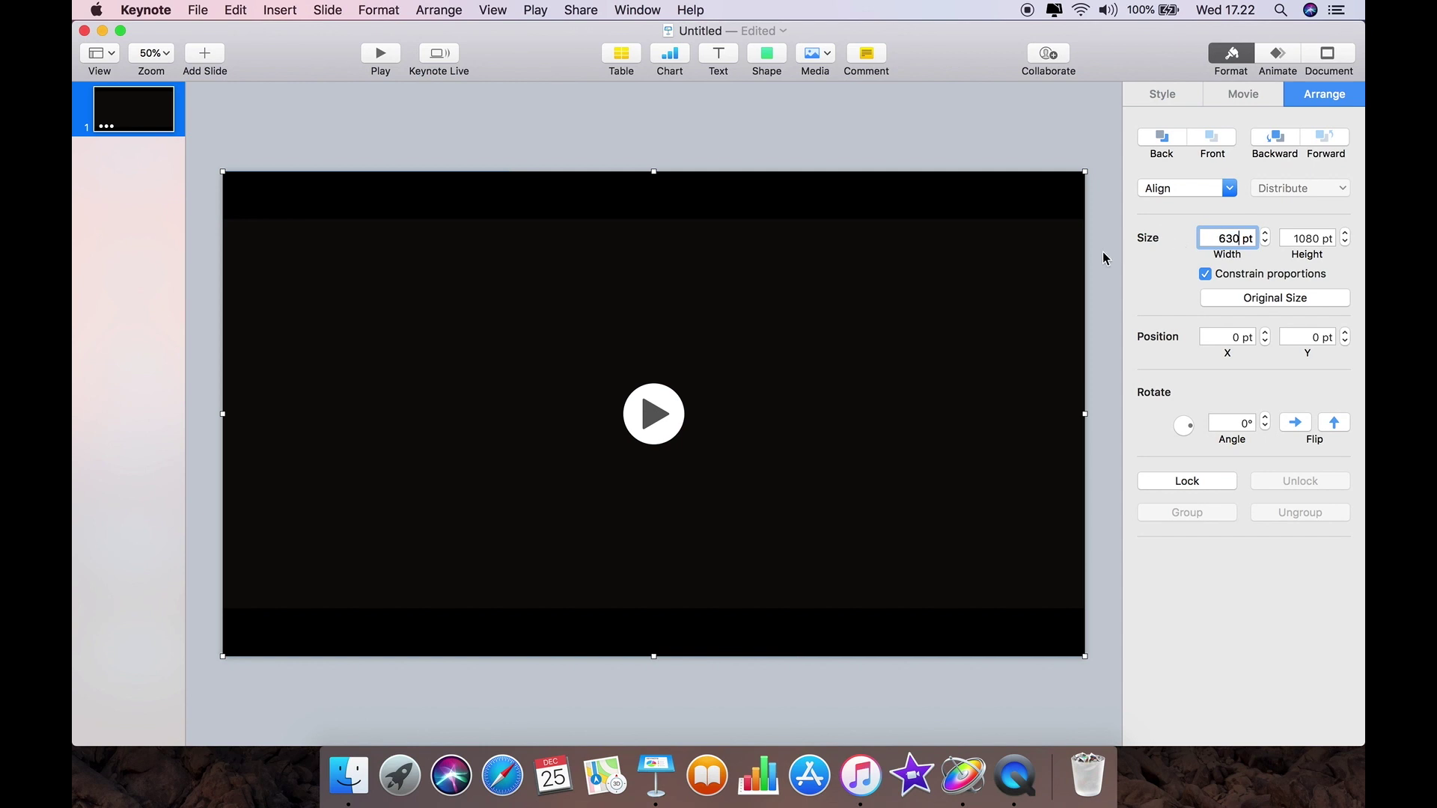
key(Return)
drag(479, 232, 459, 223)
- Insert Ice Skating.mp4 at 630 pt width into the top-middle cell
click(686, 218)
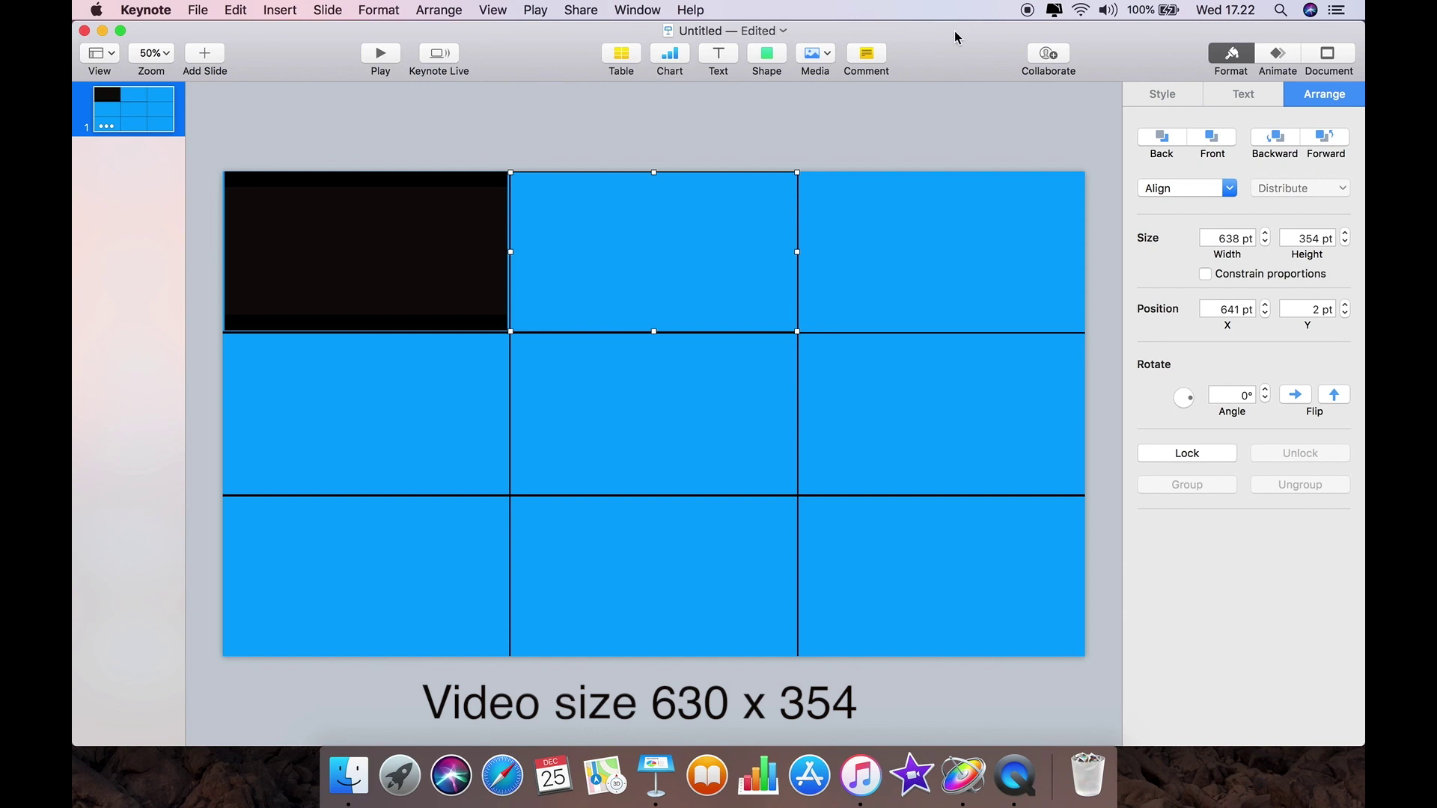
click(833, 58)
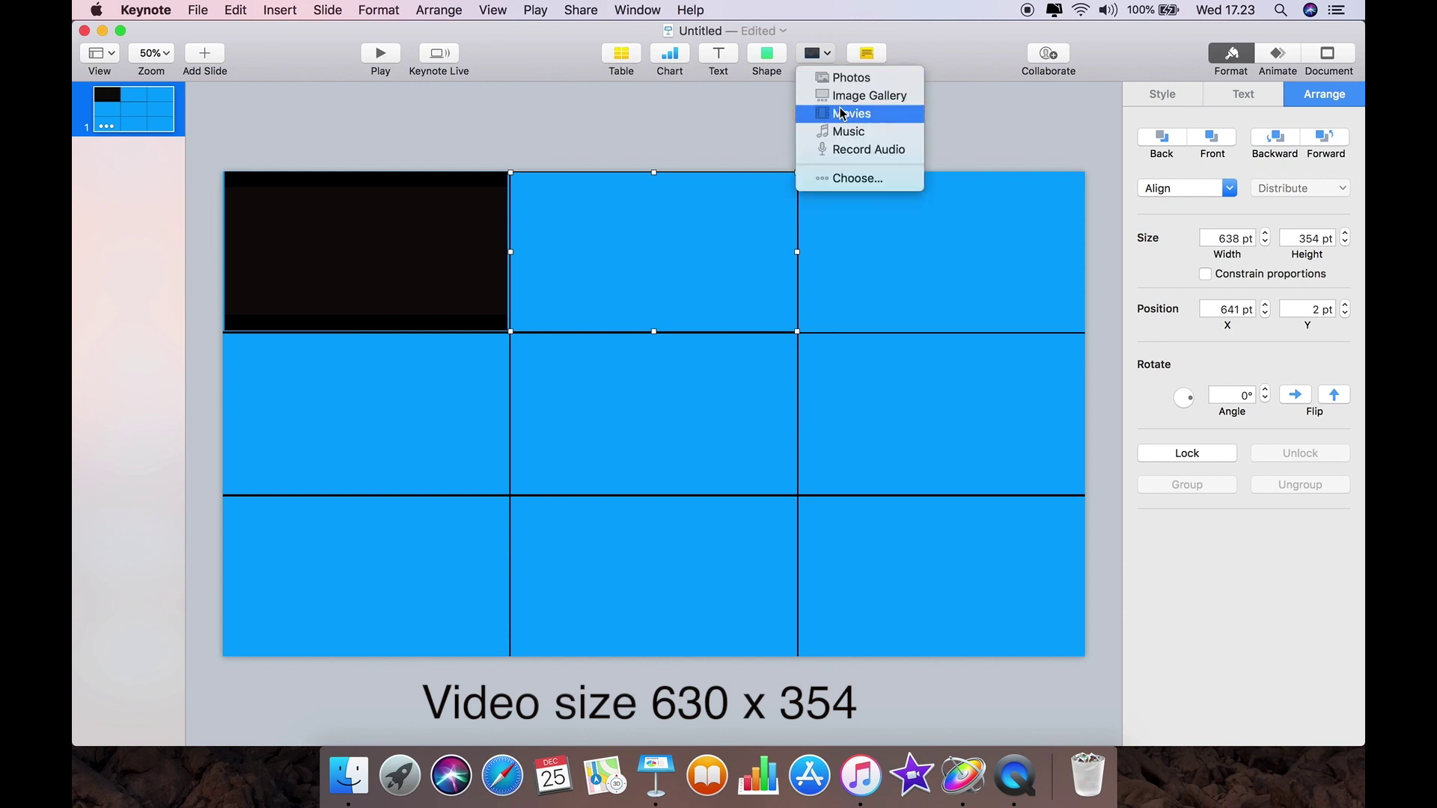
click(846, 177)
click(607, 222)
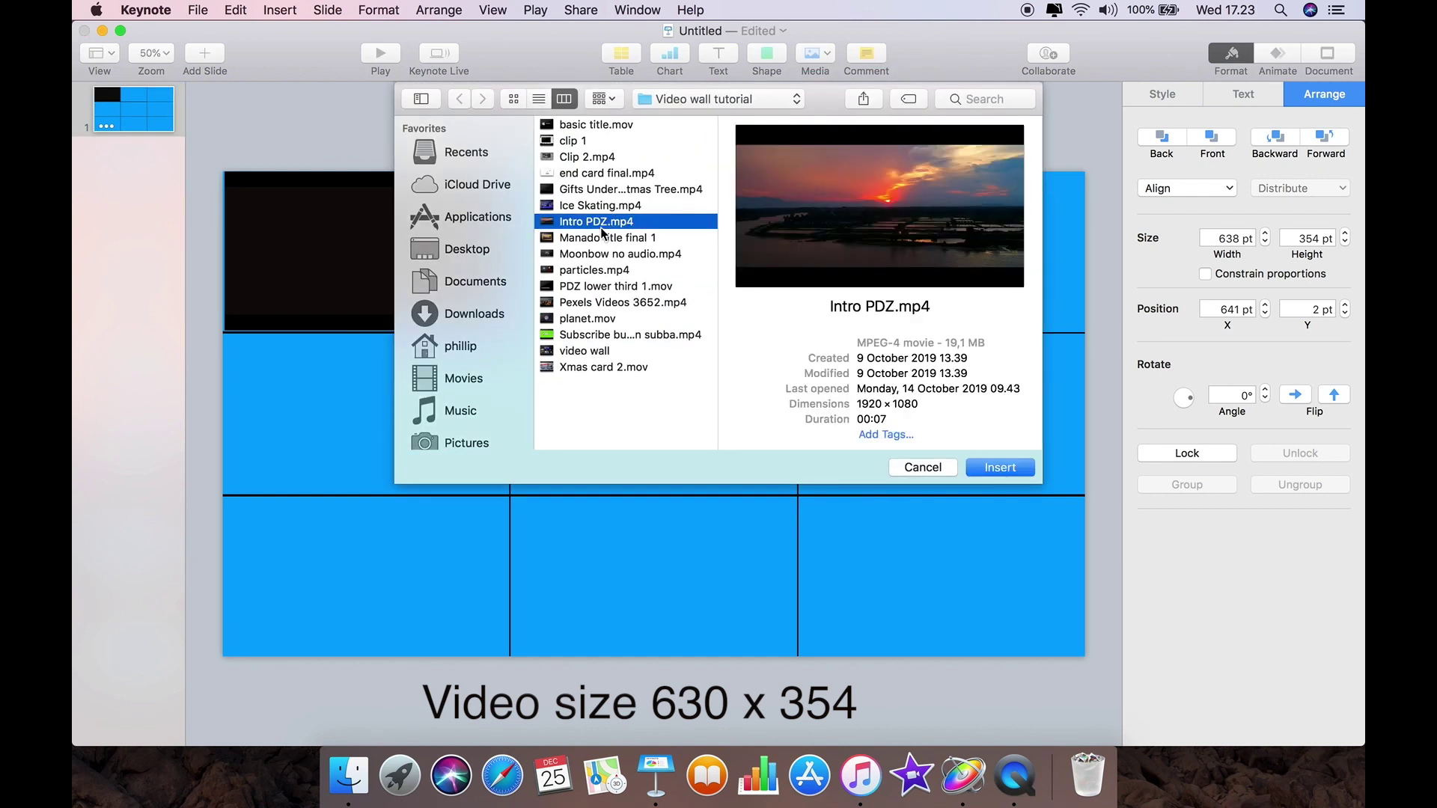
click(613, 208)
click(989, 464)
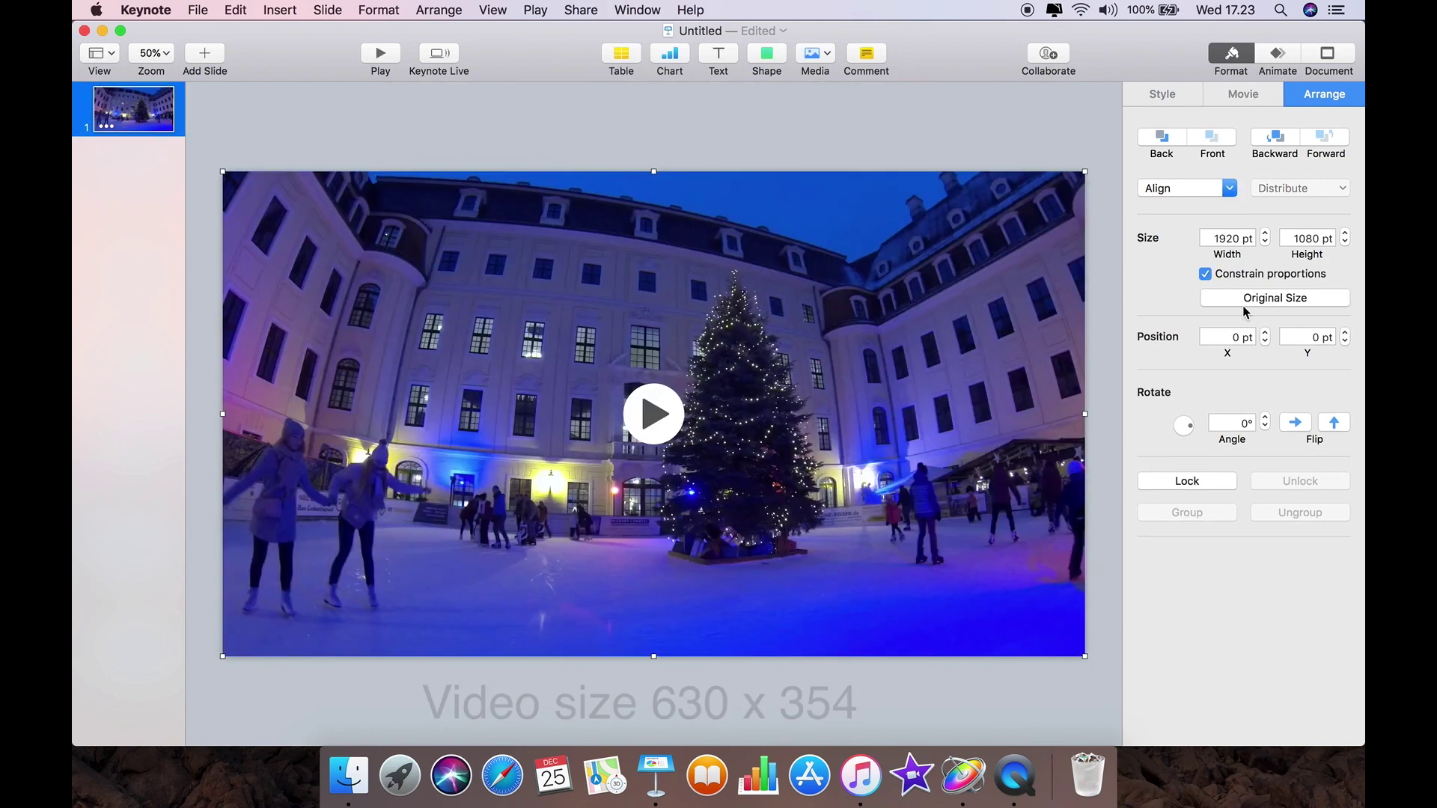
drag(1239, 238, 1201, 241)
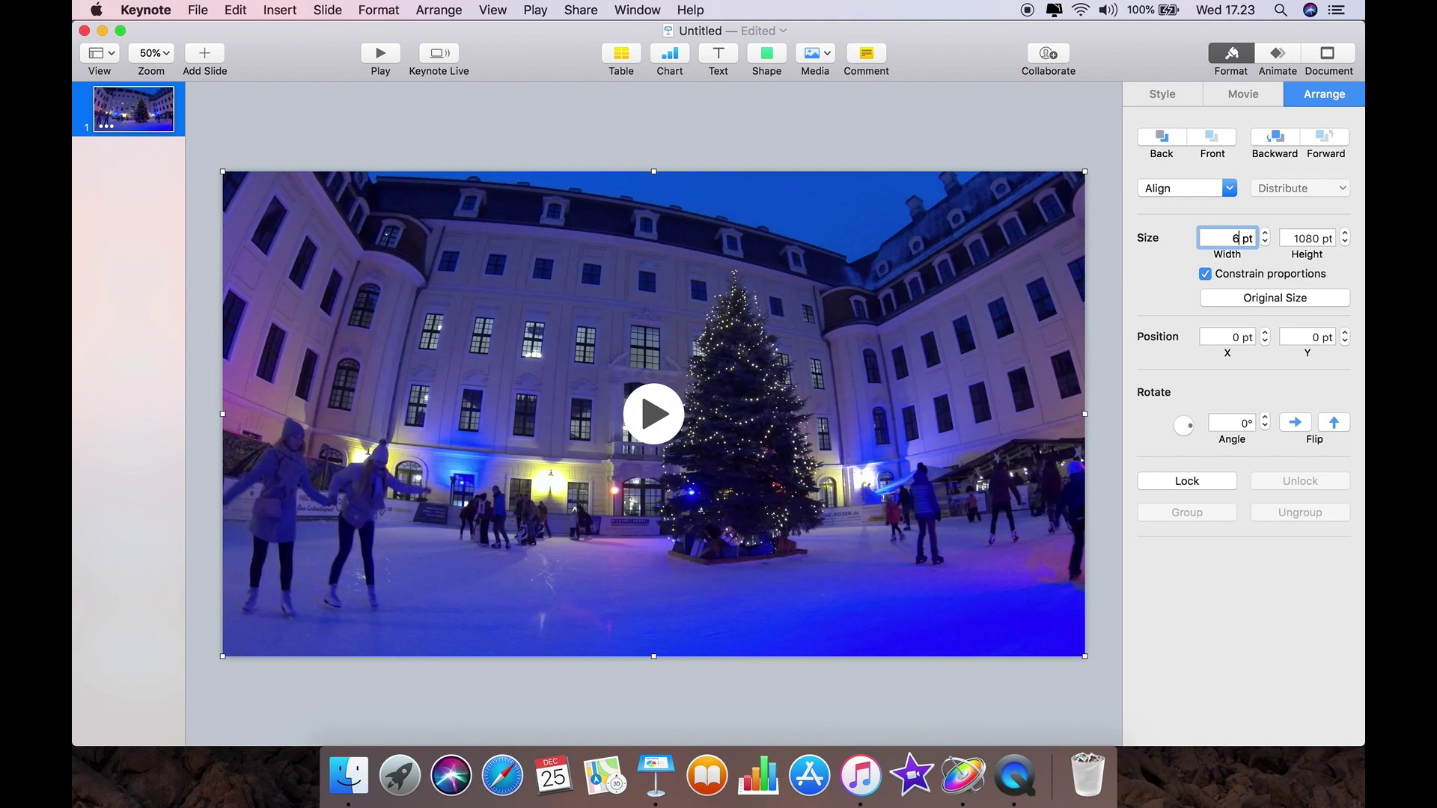
key(Return)
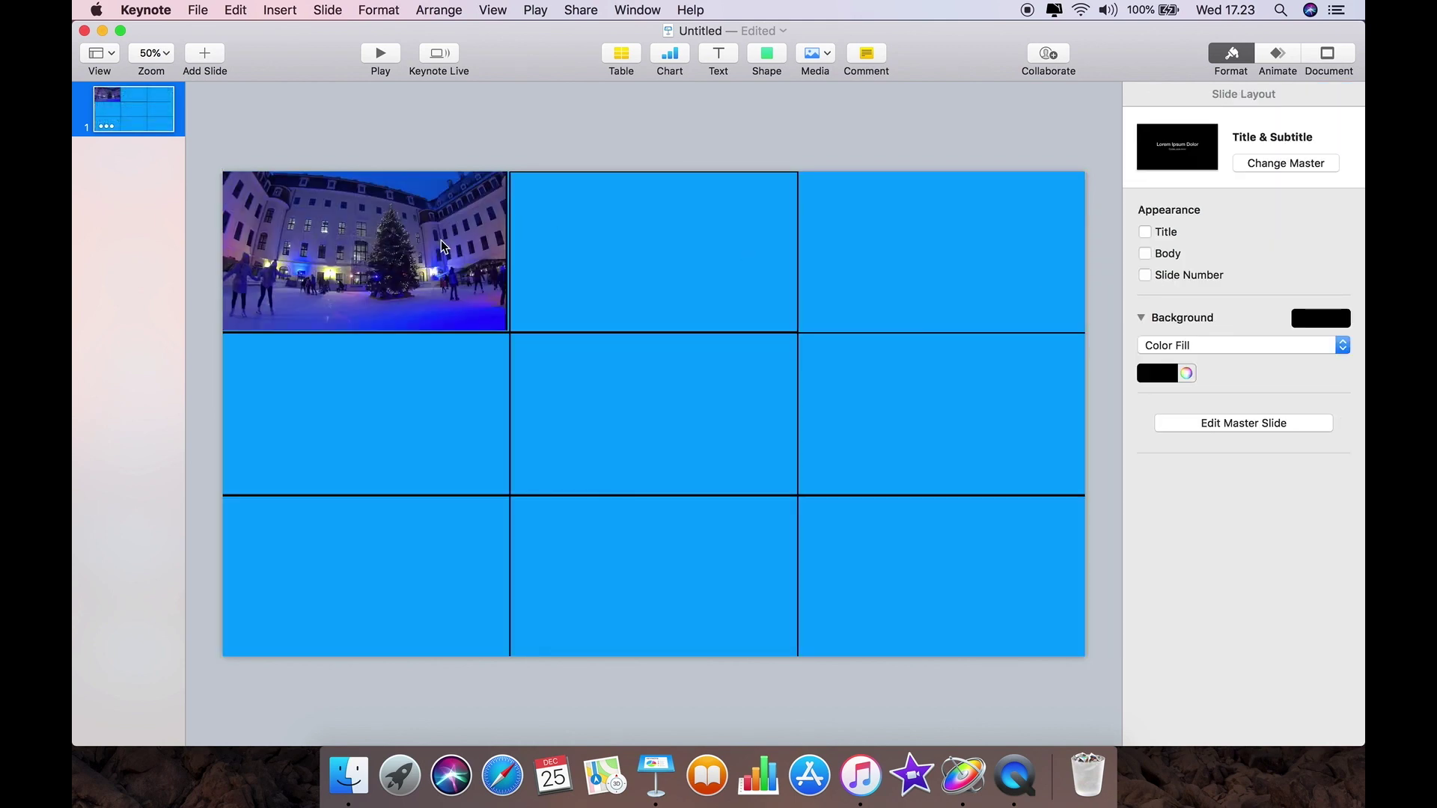
drag(441, 240, 712, 251)
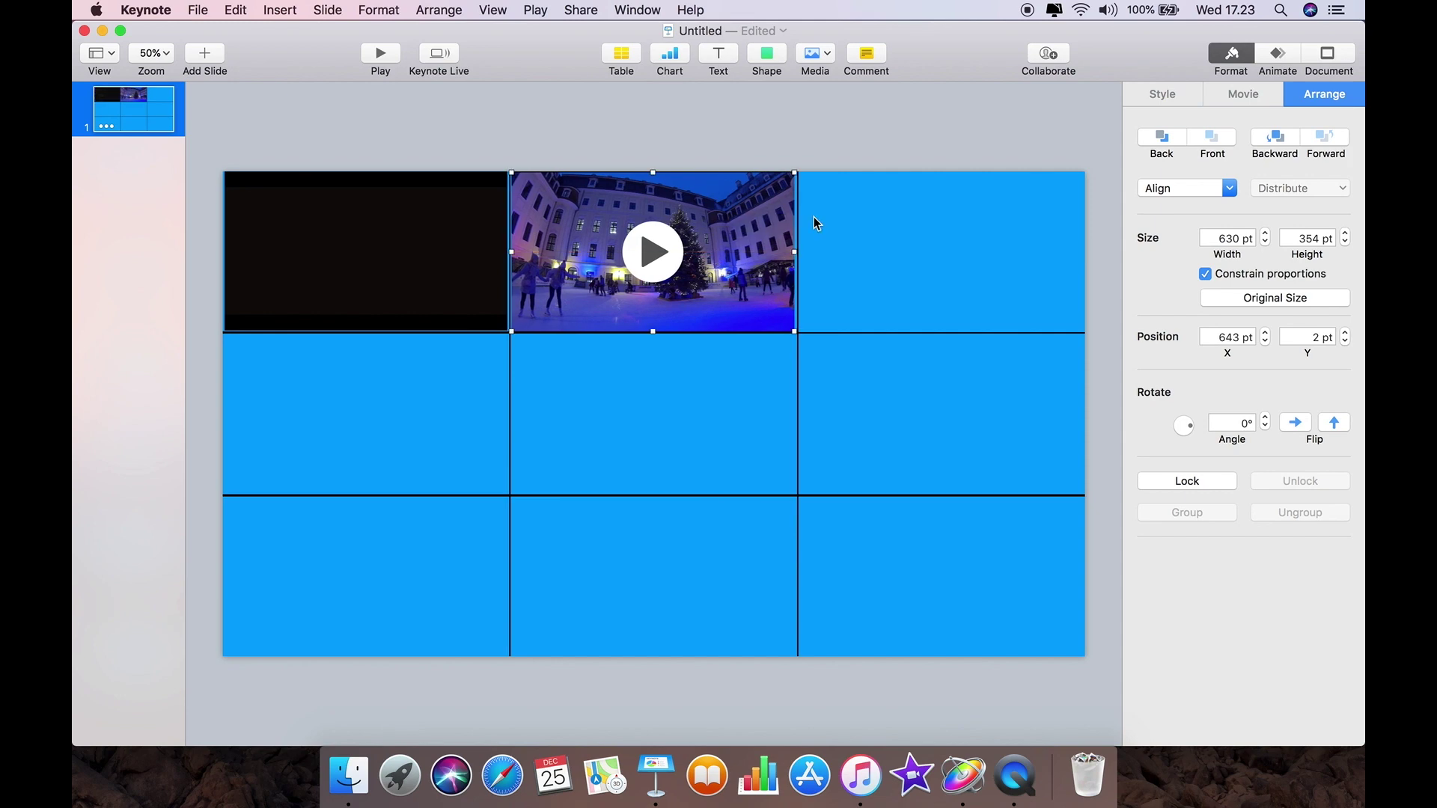
- Insert the Manado title final 1 movie into the top-right cell
click(865, 226)
click(815, 52)
click(845, 177)
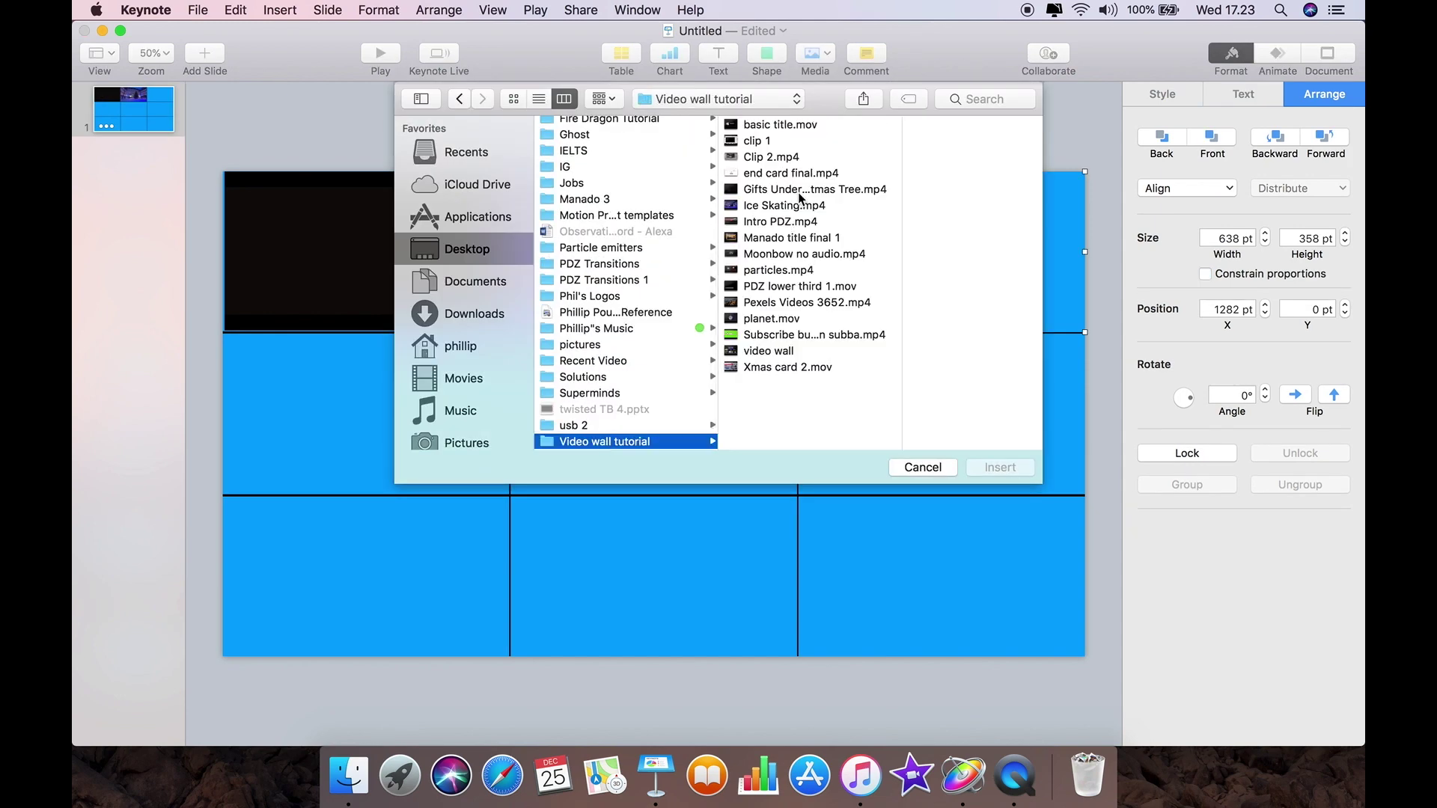
click(738, 234)
click(1000, 467)
drag(967, 239, 970, 238)
- Insert the moonbow movie at 630 pt width into the bottom-right cell
click(425, 393)
click(816, 52)
click(853, 178)
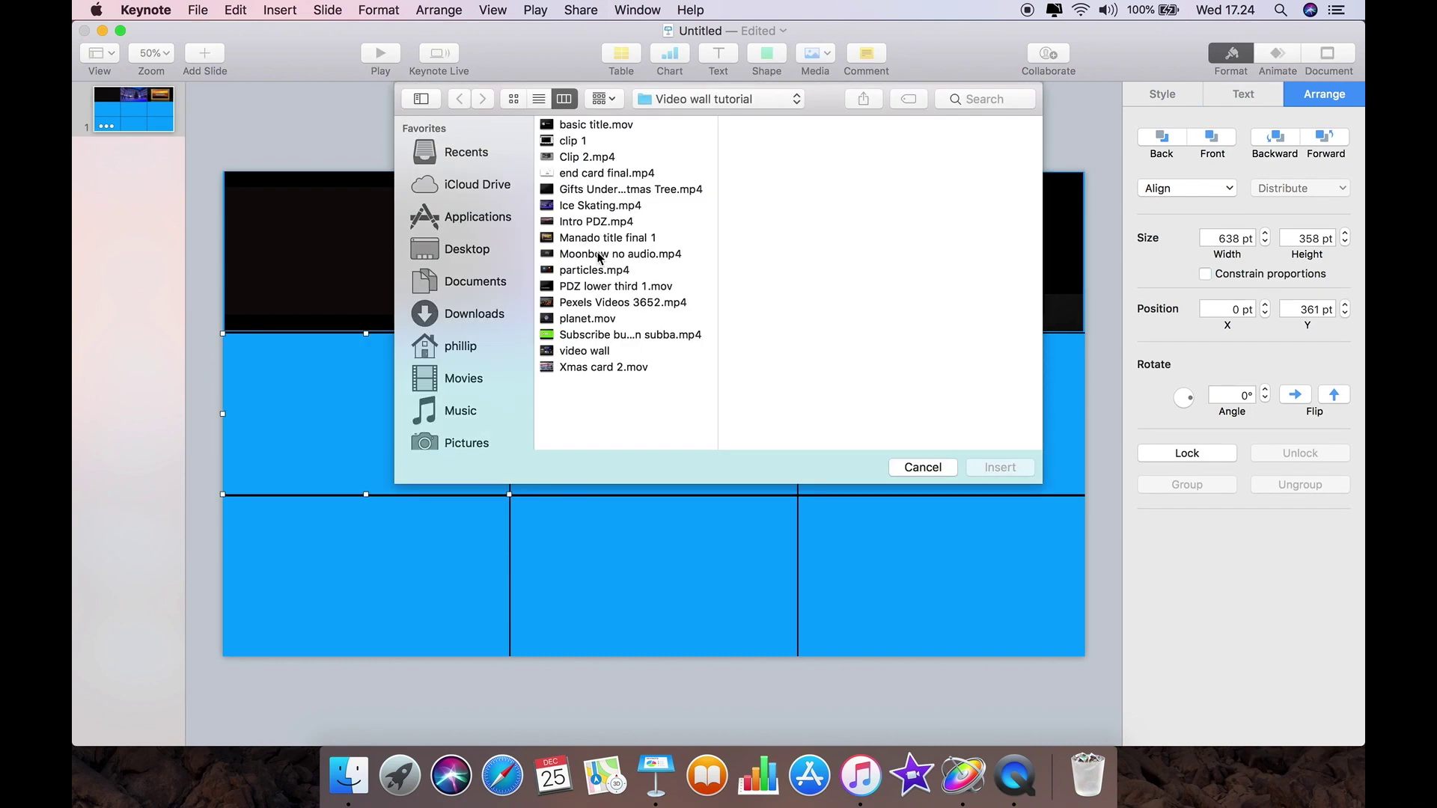
click(998, 464)
text(630)
key(Return)
drag(257, 229, 837, 555)
- Insert particles.mp4 at 630 pt width into the centre cell
click(815, 53)
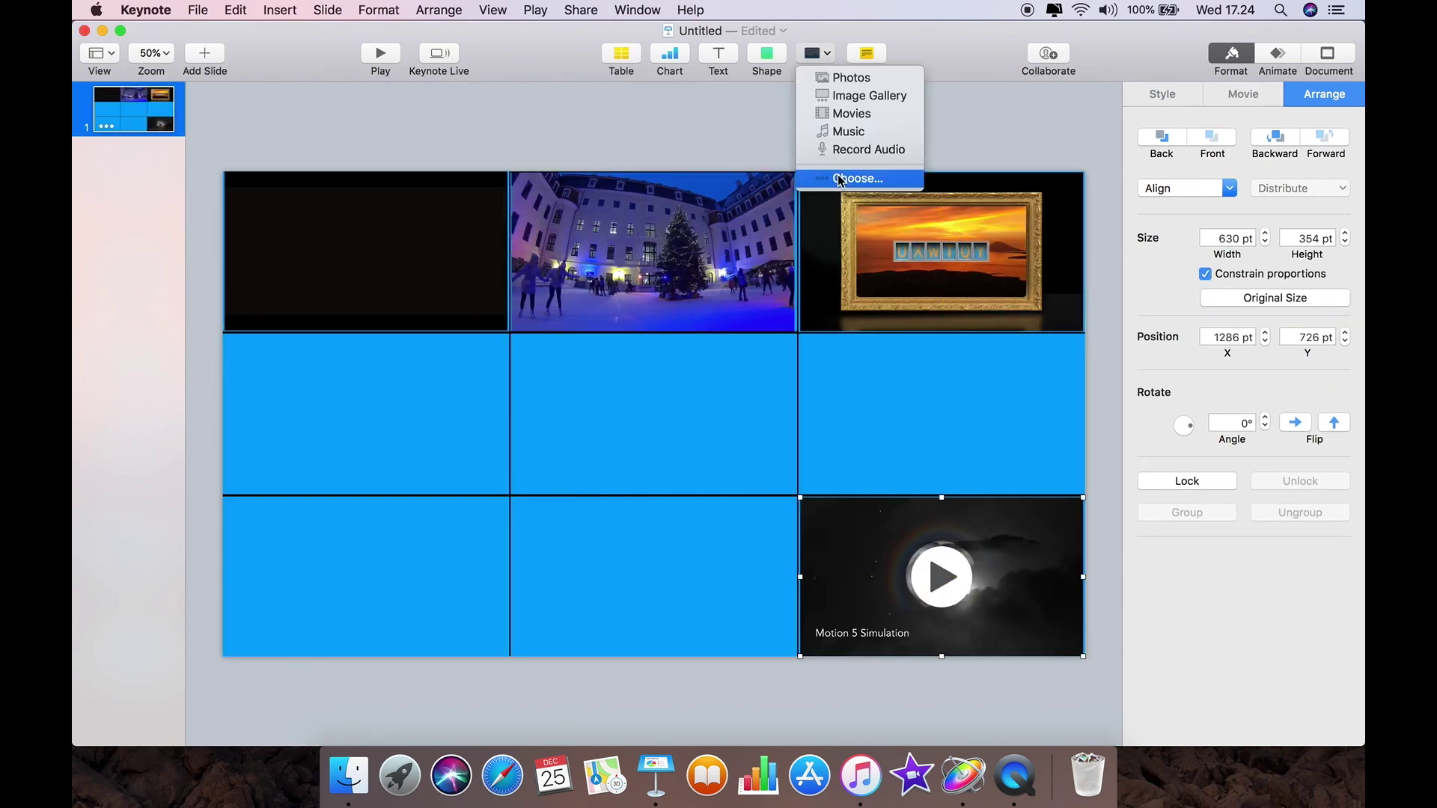
click(859, 177)
click(778, 224)
click(1003, 469)
click(1207, 236)
text(630)
key(Return)
click(1114, 259)
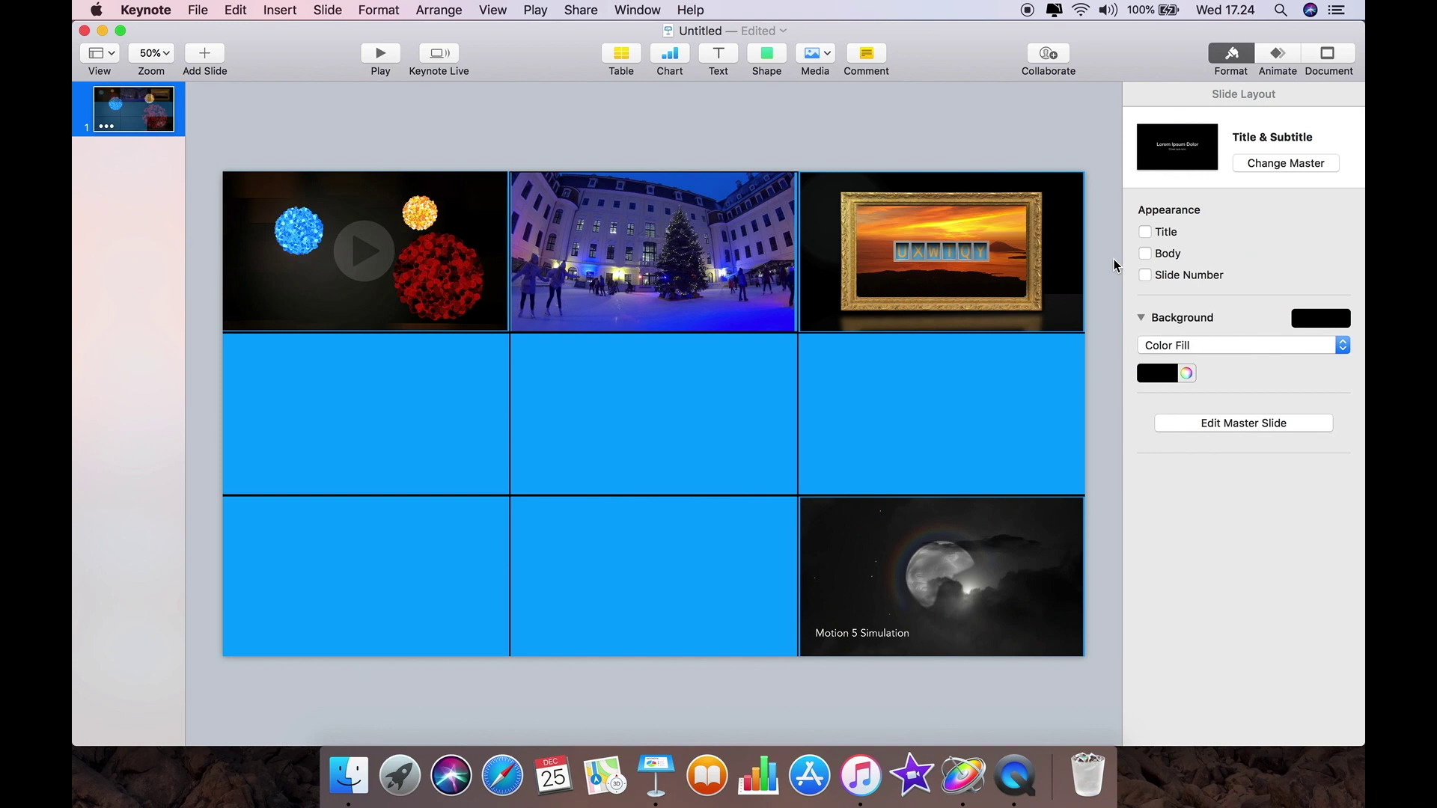
drag(402, 252, 693, 416)
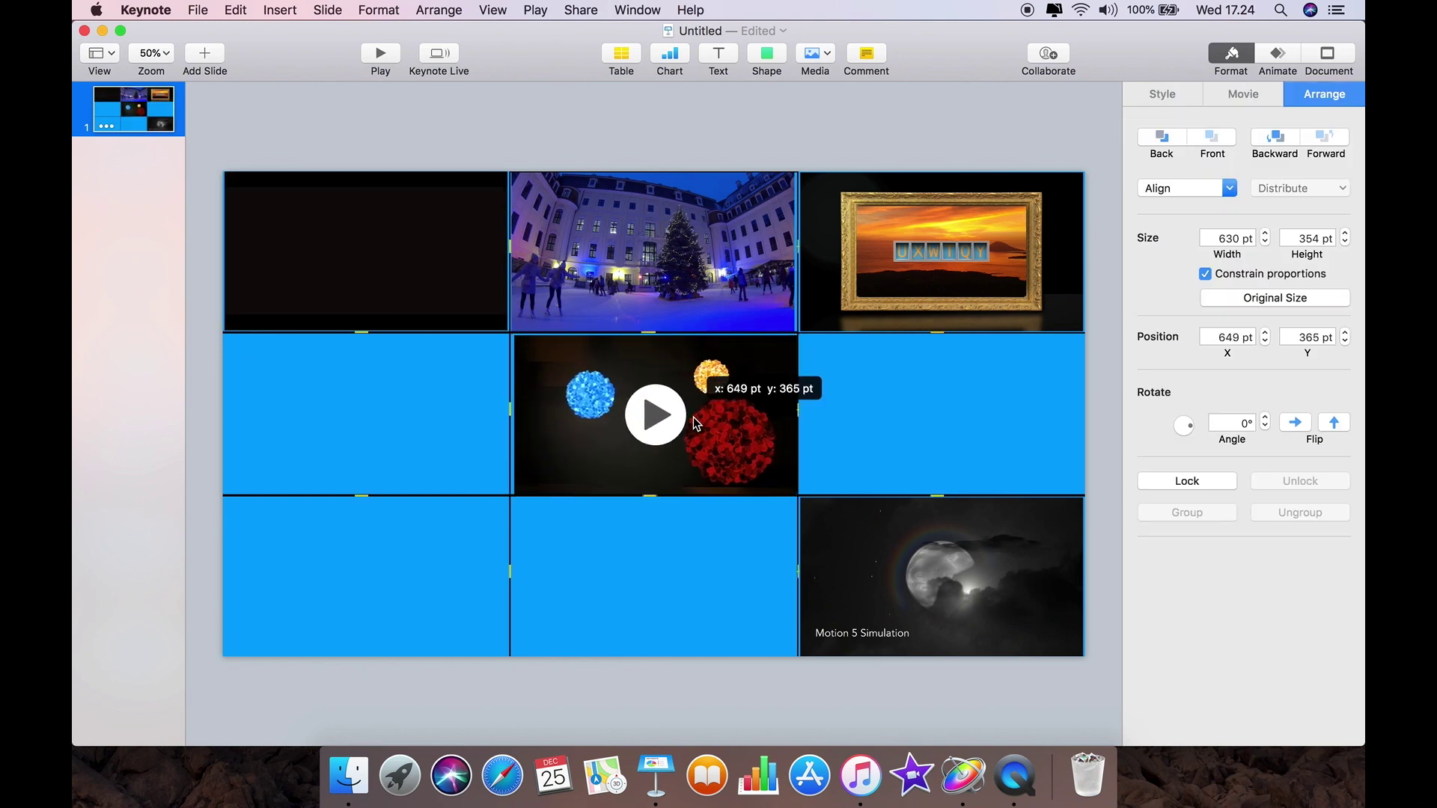
- Insert the snowy ornament movie at 630 pt width into the bottom-left cell
click(815, 52)
click(858, 176)
click(594, 369)
click(1001, 466)
click(1206, 237)
text(630)
key(Return)
drag(396, 254, 400, 580)
- Insert planet.mov at 630 pt width into the middle-left cell
click(815, 53)
click(858, 177)
click(771, 318)
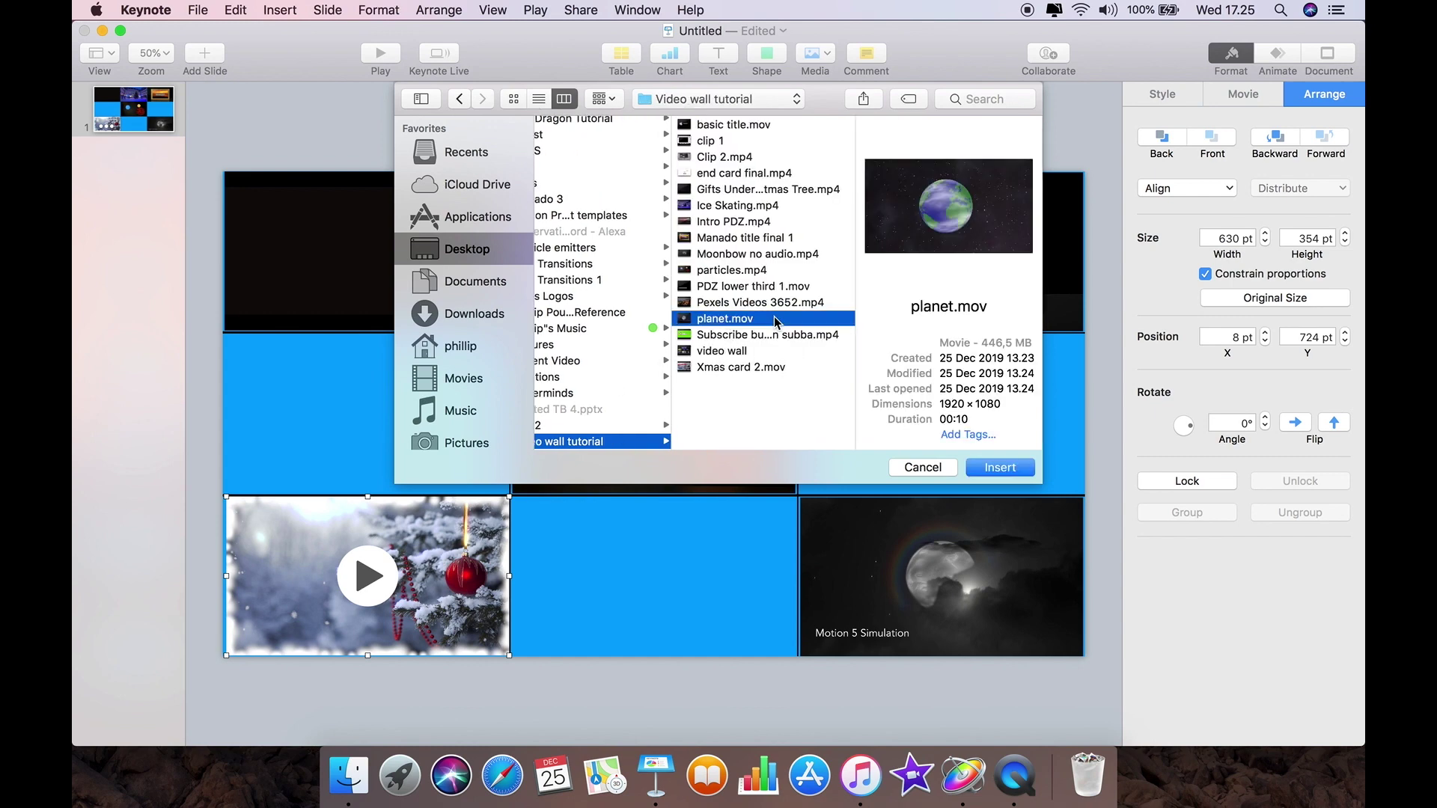
click(1001, 466)
click(1220, 238)
text(630)
key(Return)
drag(336, 247, 328, 385)
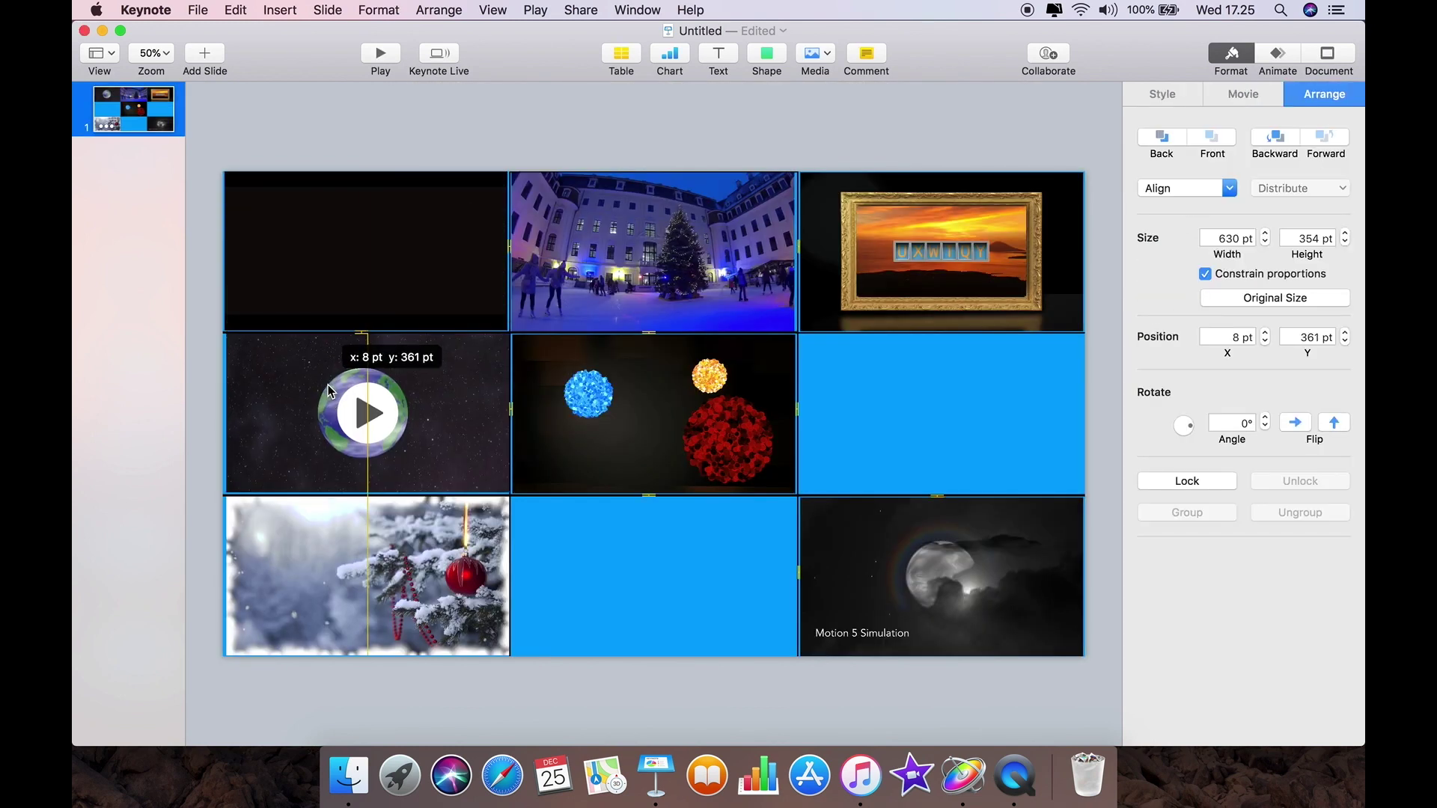
- Insert the Christmas market movie at 630 pt width into the middle-right cell
click(815, 52)
click(858, 176)
click(771, 225)
click(992, 466)
click(1220, 238)
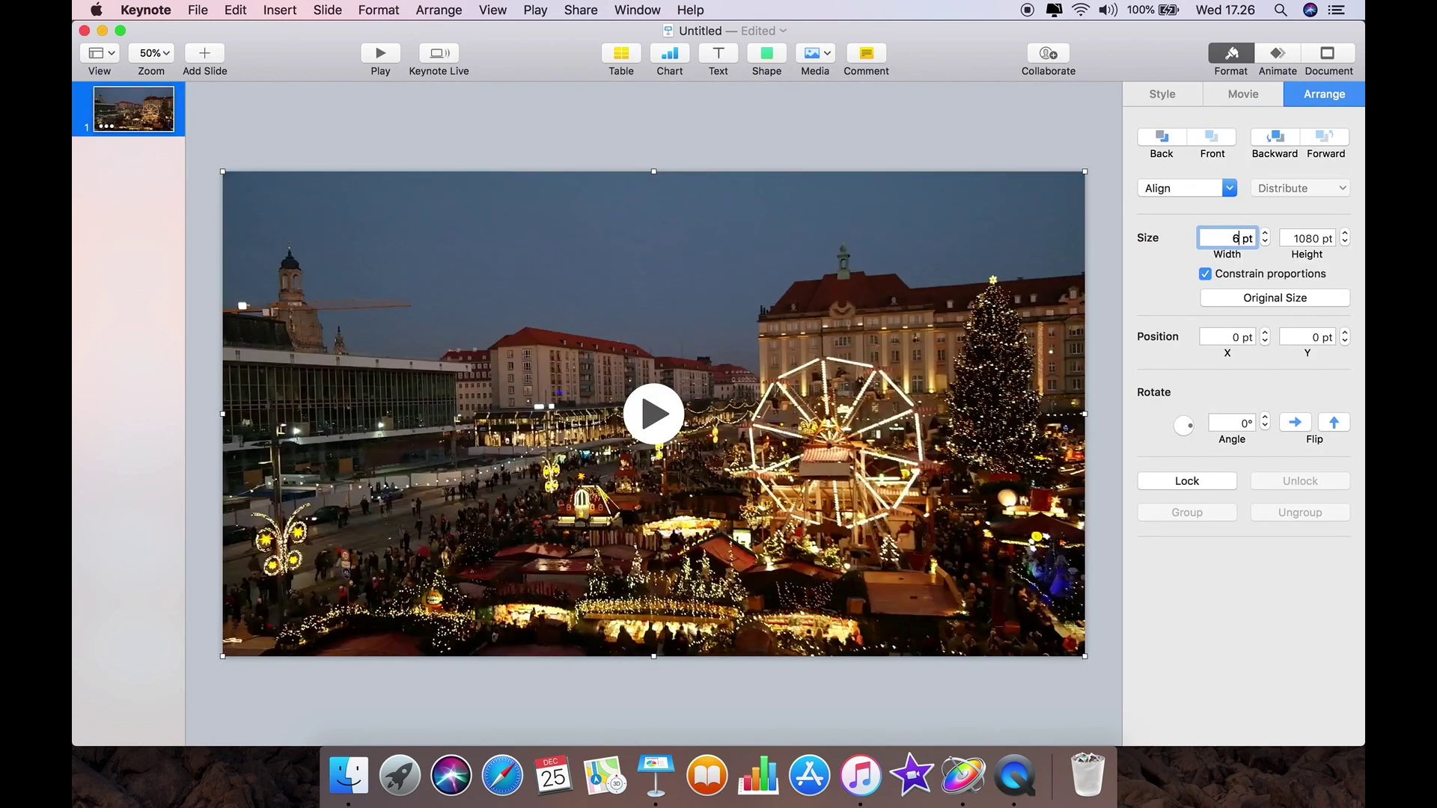
text(630)
key(Return)
drag(344, 247, 936, 408)
- Insert a movie from the Video wall tutorial folder at 630 pt width into the bottom-middle cell
click(815, 53)
click(858, 177)
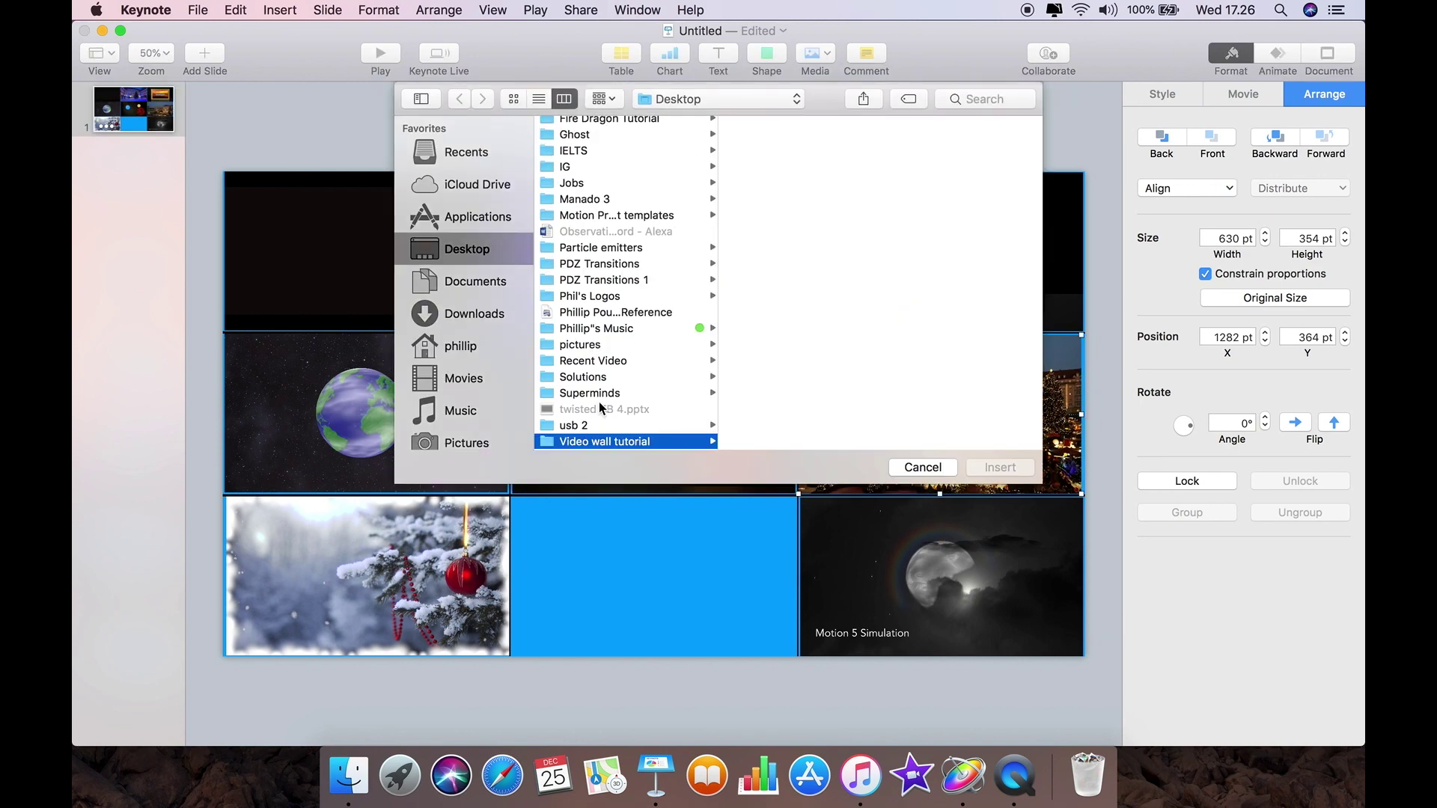
click(771, 254)
click(748, 270)
click(1000, 467)
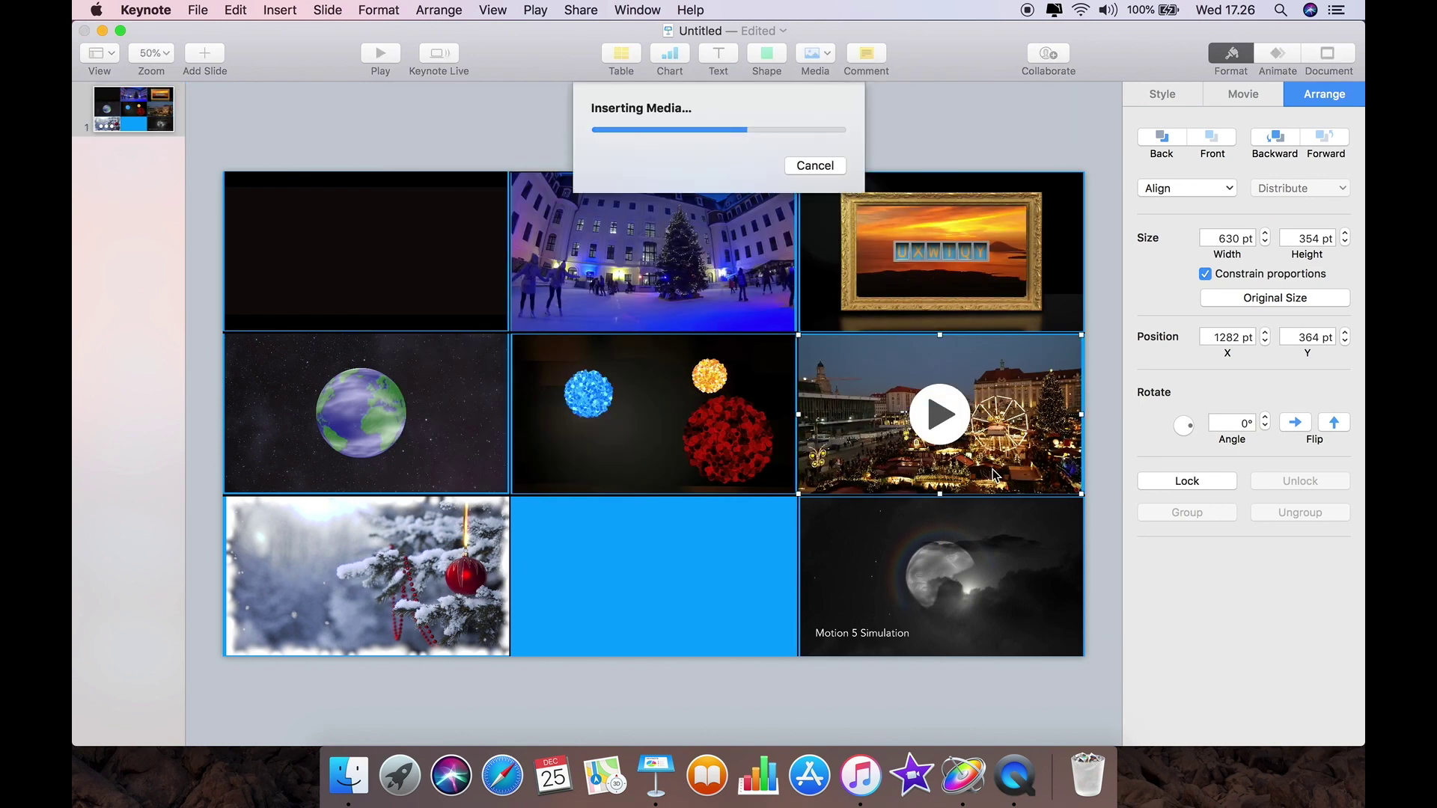
click(1220, 238)
text(630)
key(Return)
drag(345, 247, 708, 589)
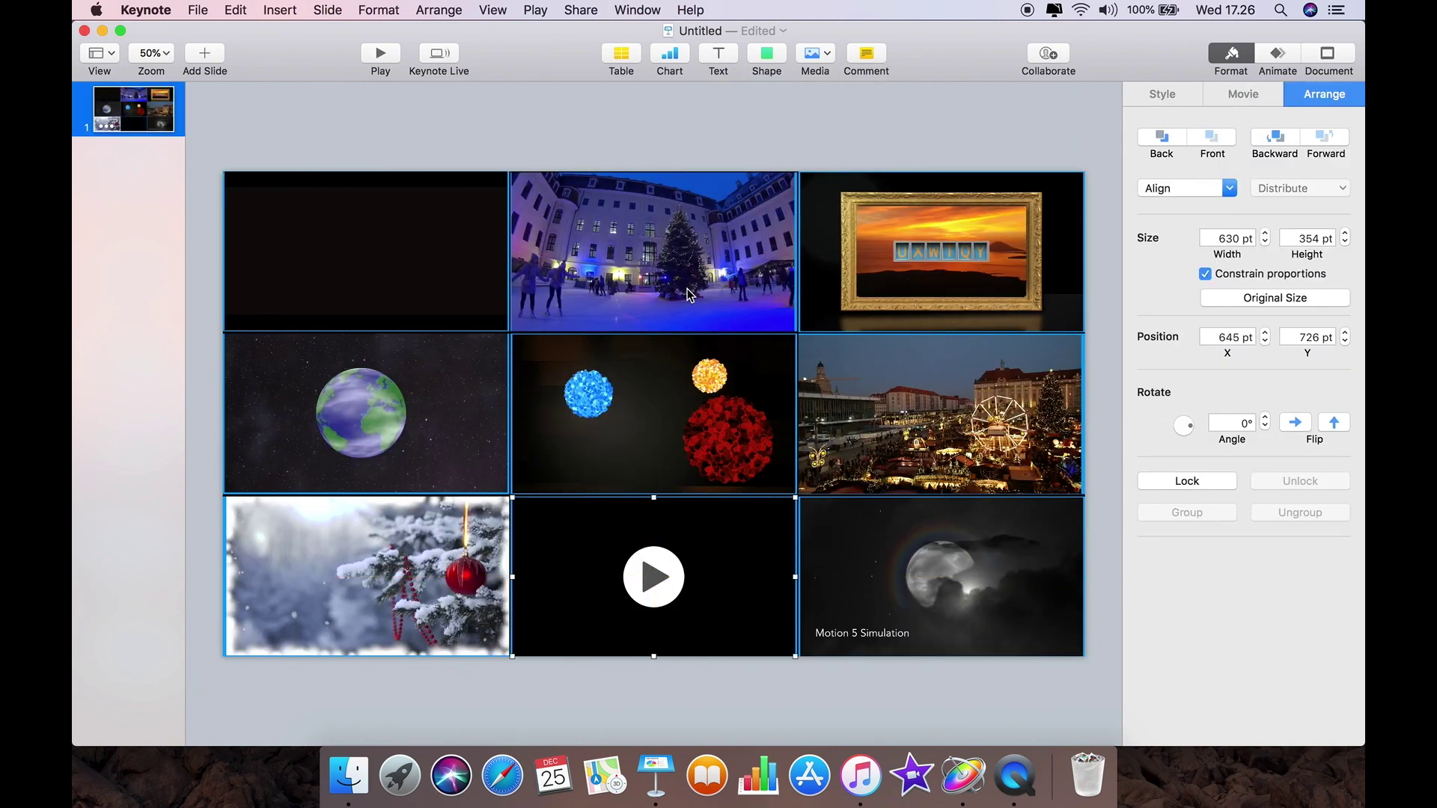
- Add a square shape and stretch it to cover the whole slide
click(761, 59)
click(761, 197)
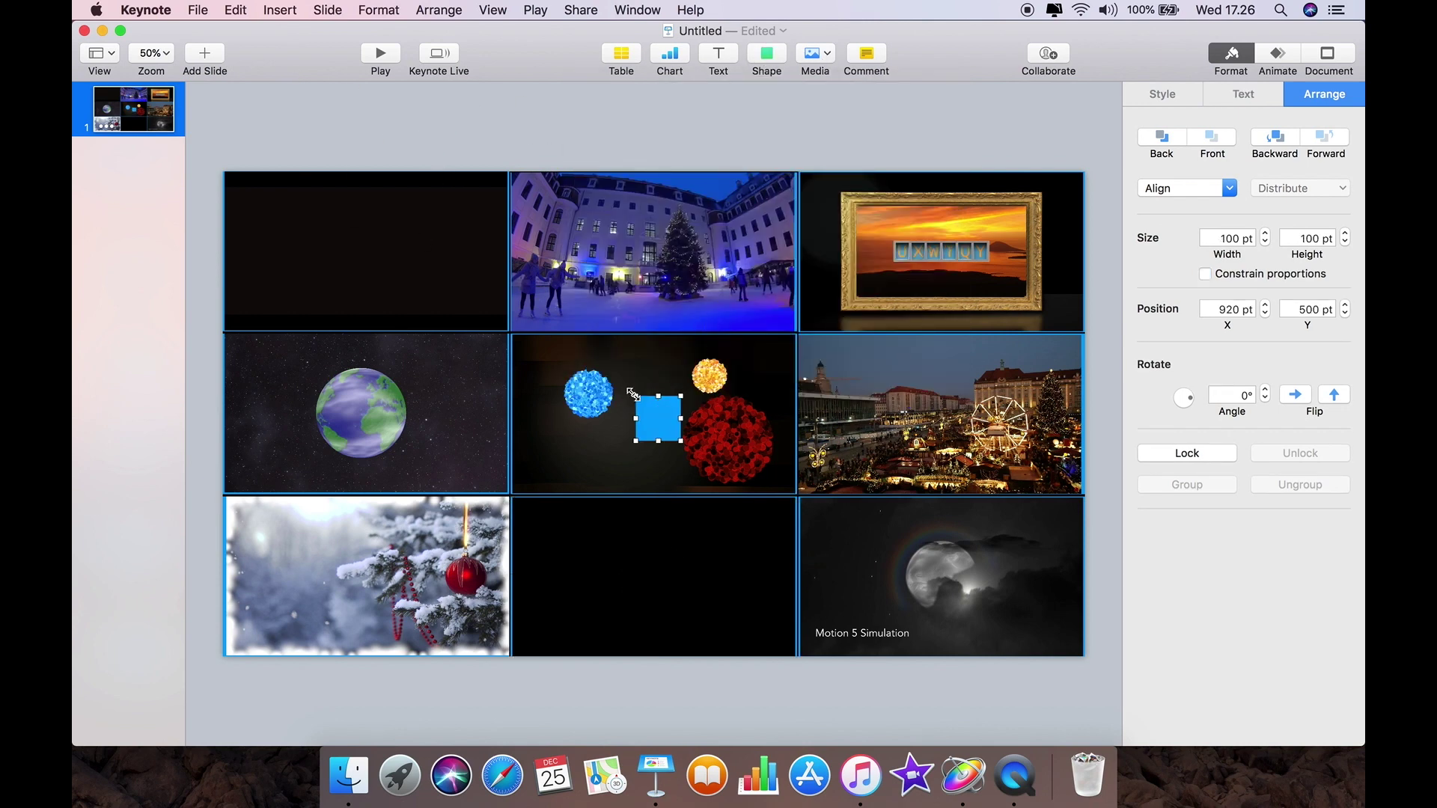
drag(632, 395, 225, 172)
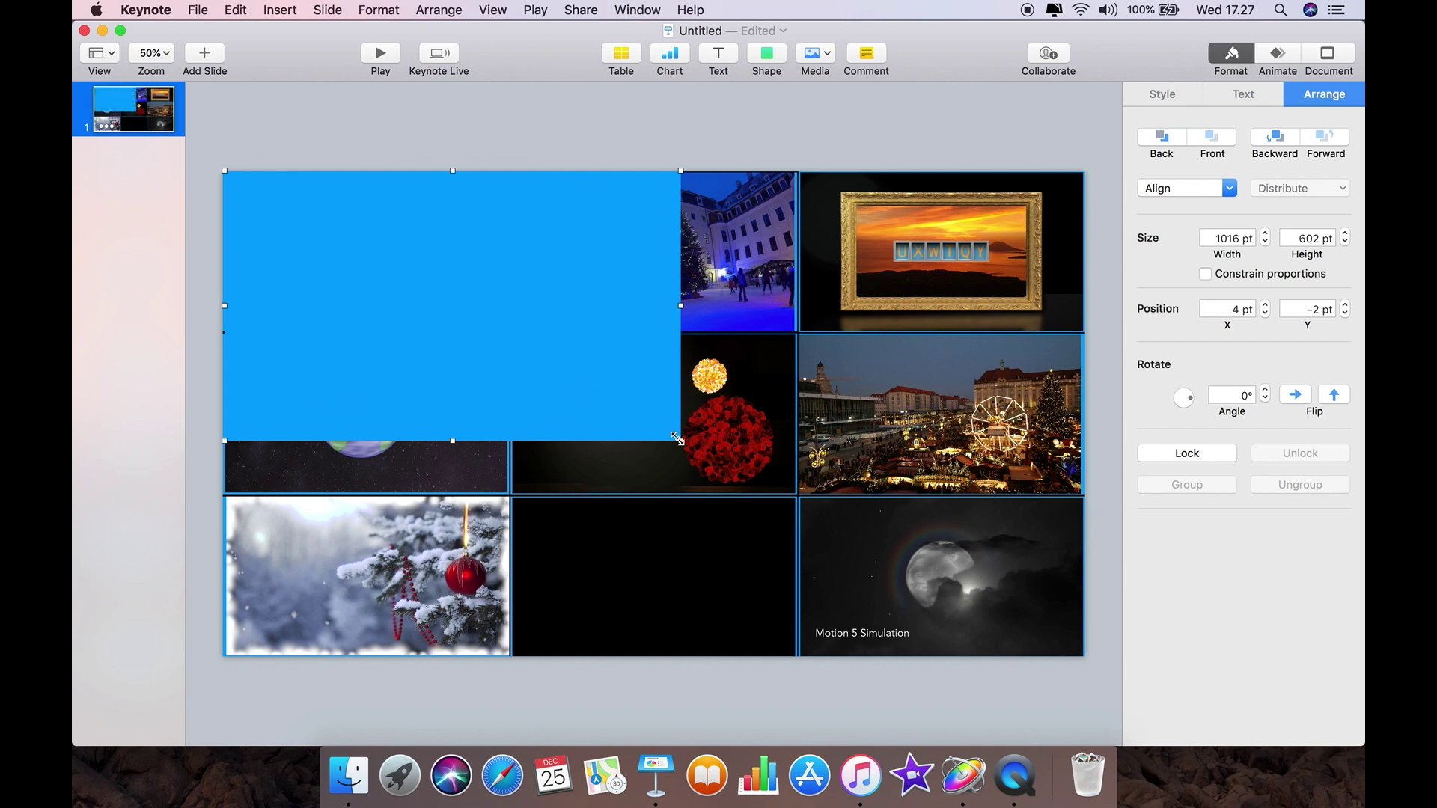
drag(678, 439, 1080, 656)
- Set the square's fill to No Fill and give it a line border
click(1245, 55)
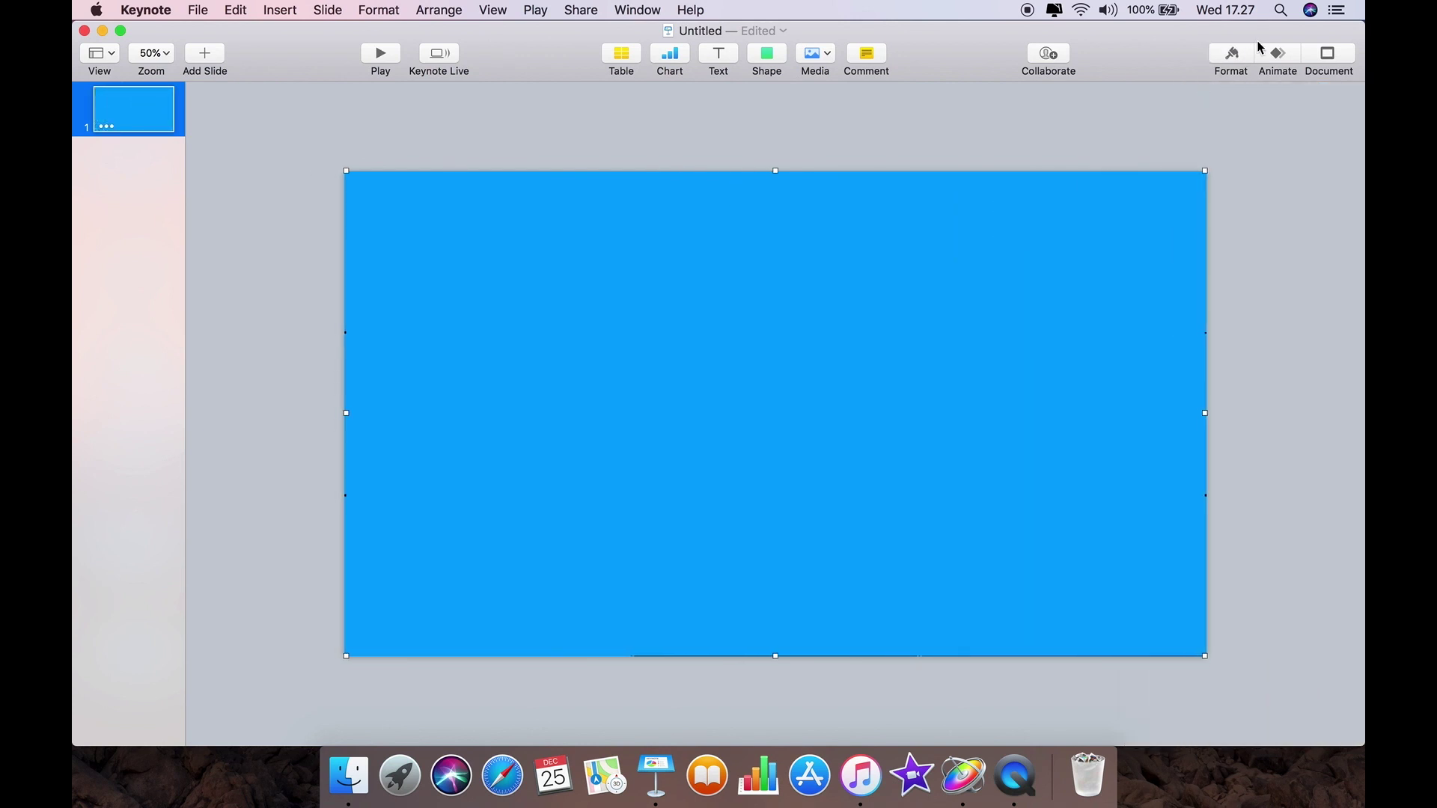
click(1240, 66)
click(1170, 95)
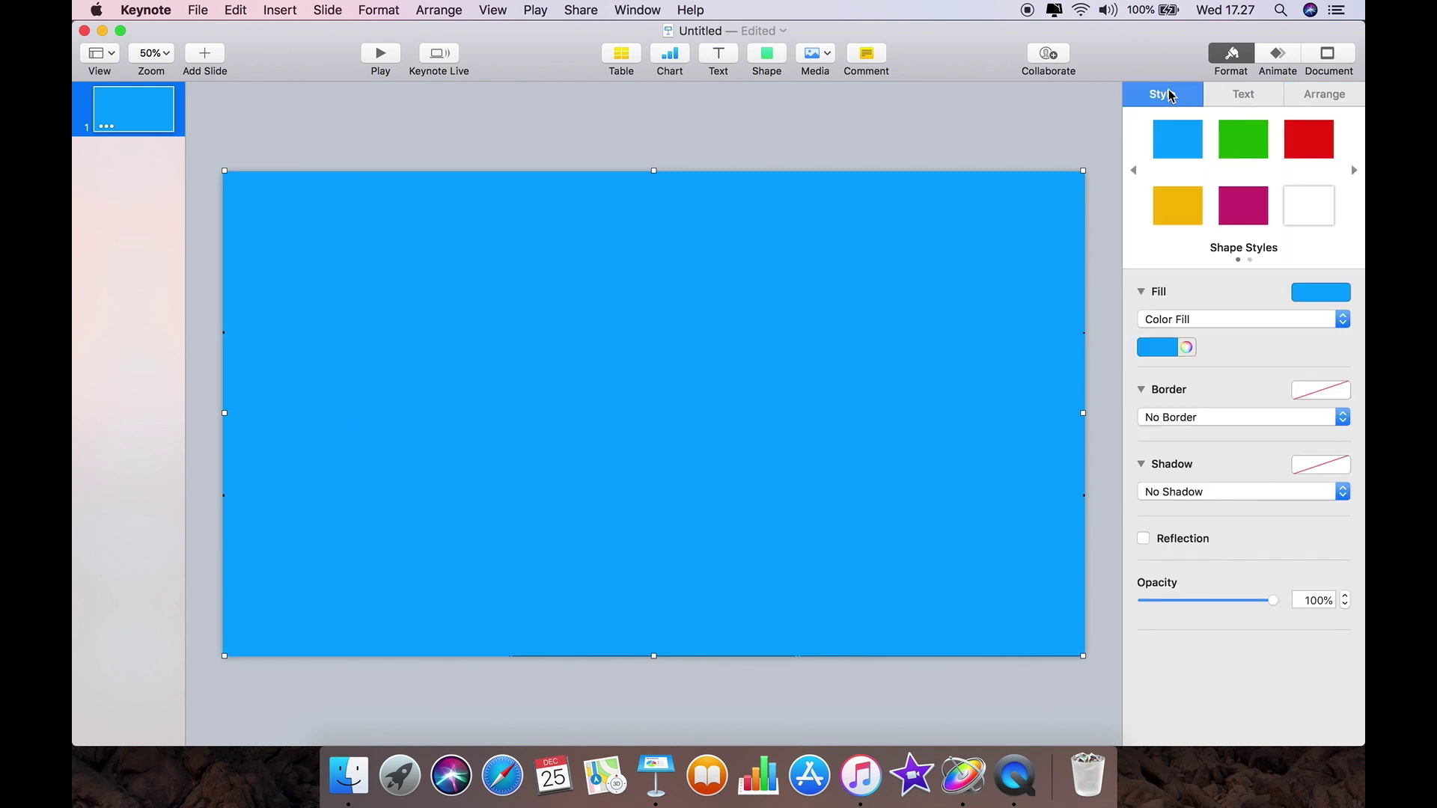
click(1172, 320)
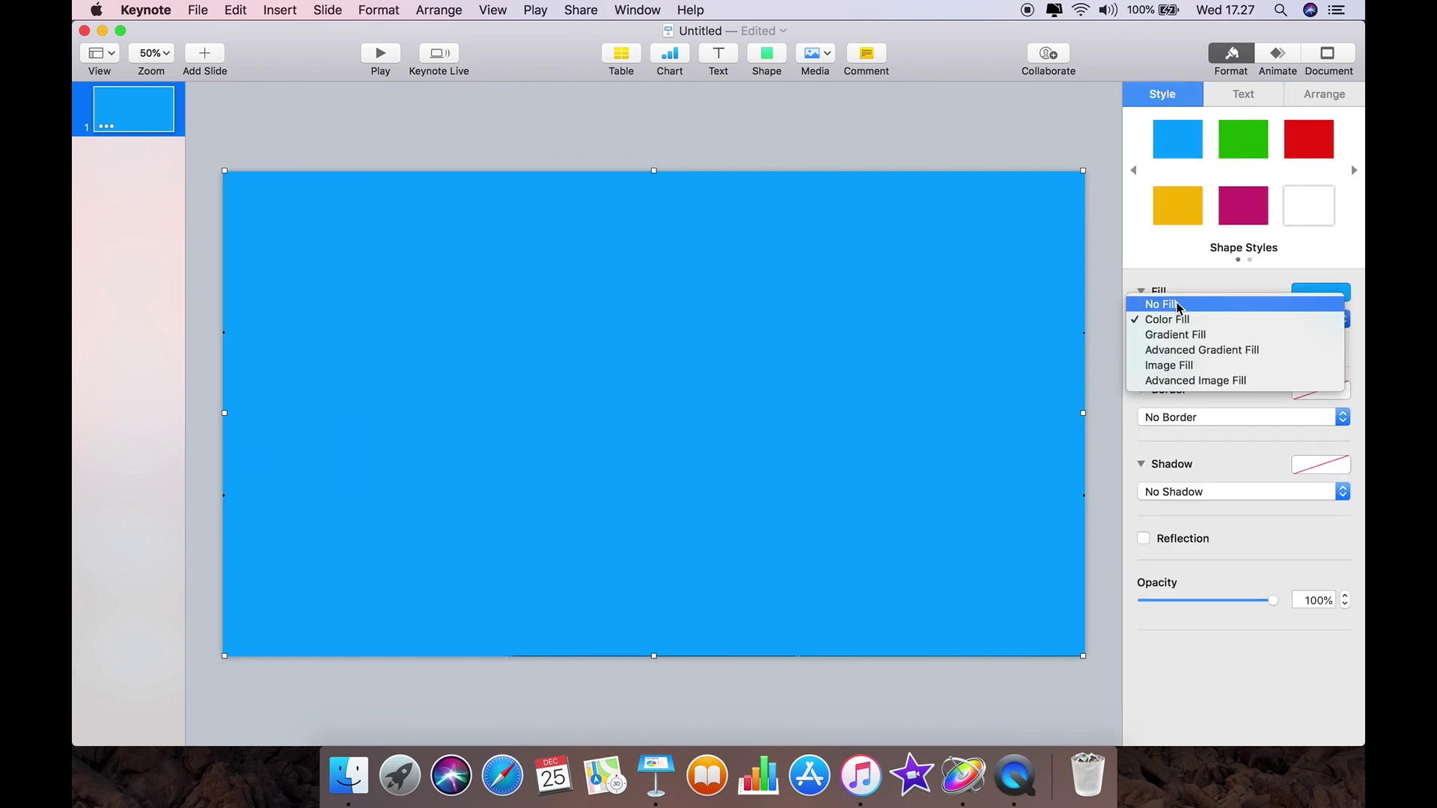
click(1172, 303)
click(1167, 393)
click(1164, 410)
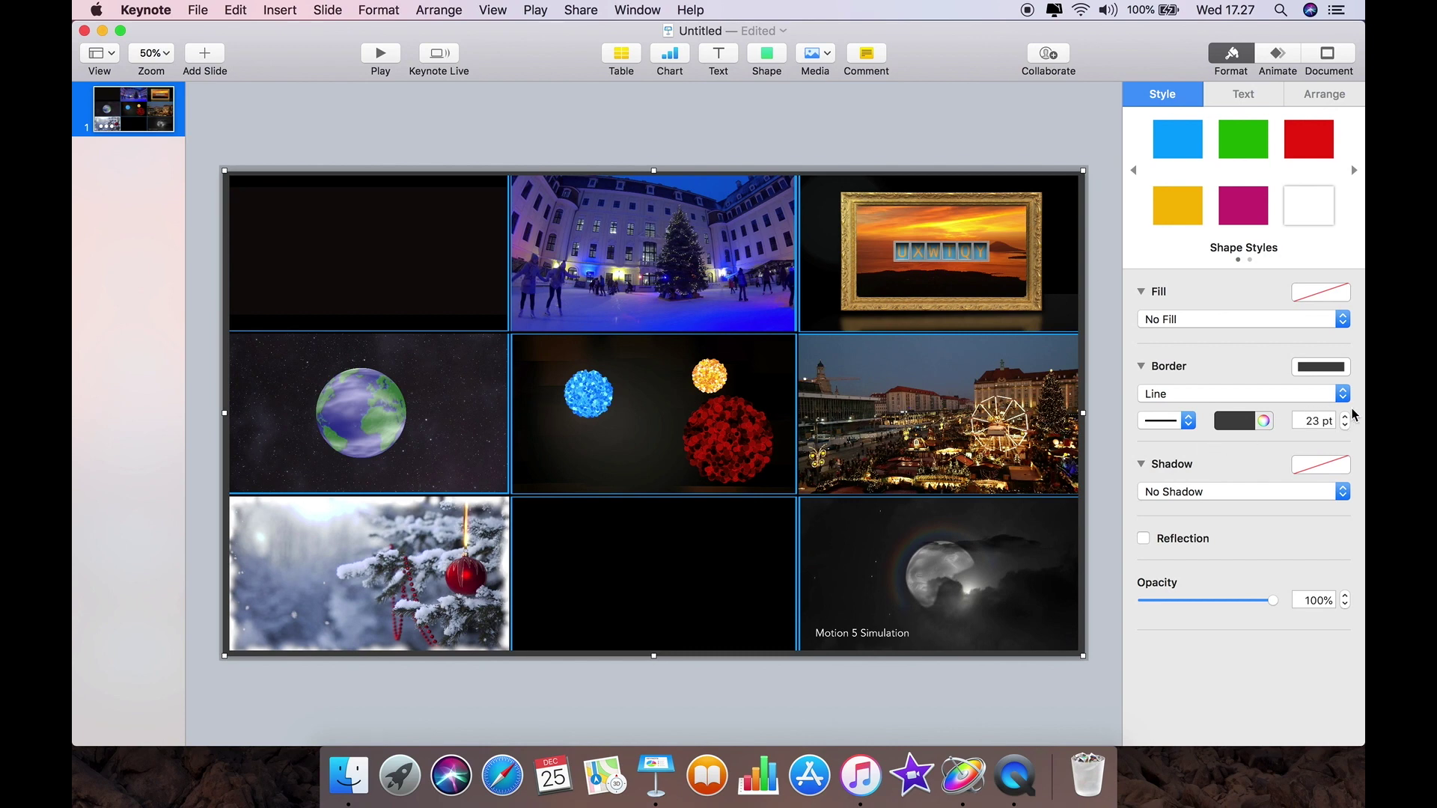
- Review the border colour and style choices, keeping the line border
click(1264, 421)
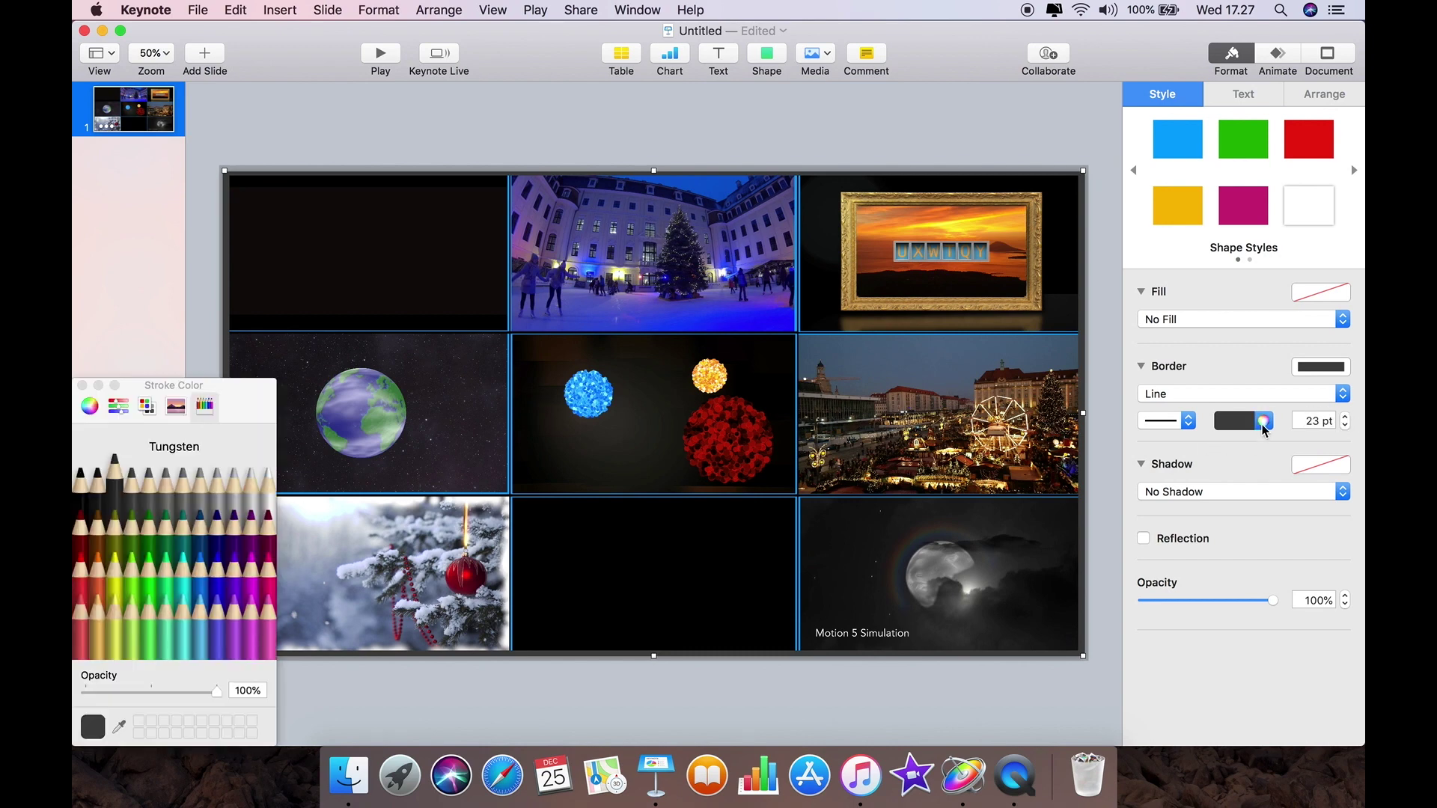
click(1196, 391)
click(1053, 312)
- Adjust the frame's edges to about 1897 × 1056 pt and preview the slideshow
drag(1080, 173, 1078, 178)
drag(1079, 417, 1081, 417)
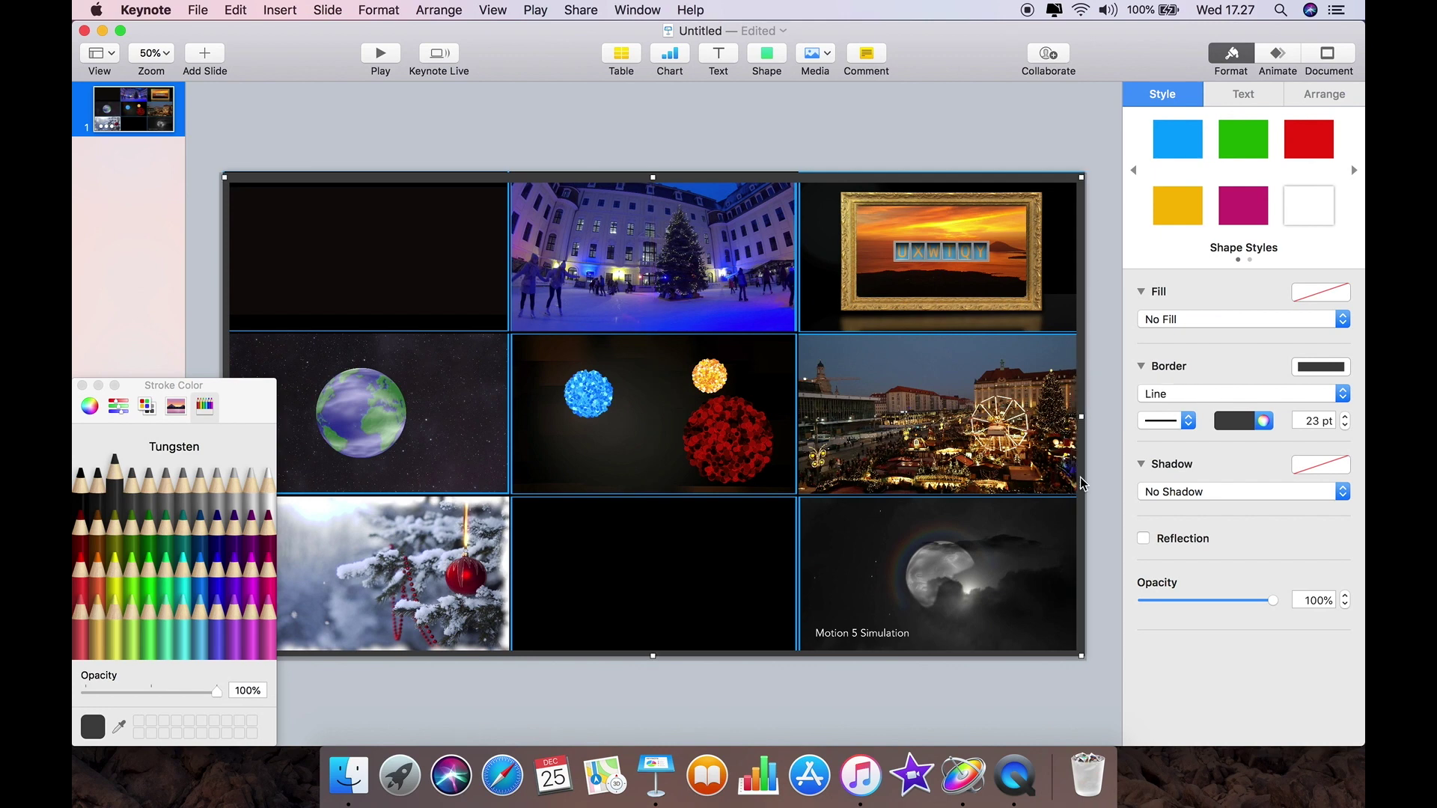
drag(653, 656, 650, 652)
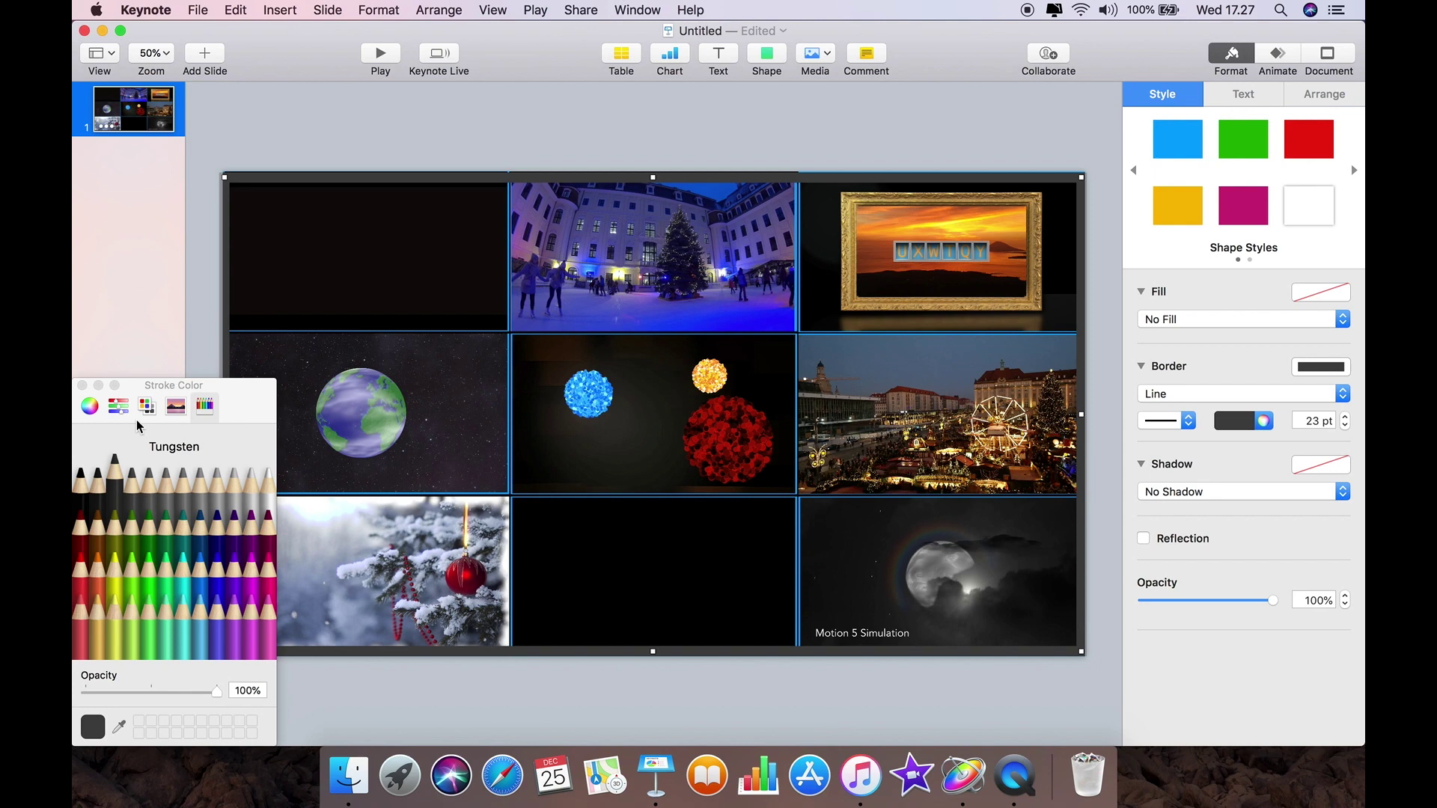
click(82, 385)
drag(224, 414, 226, 414)
click(383, 55)
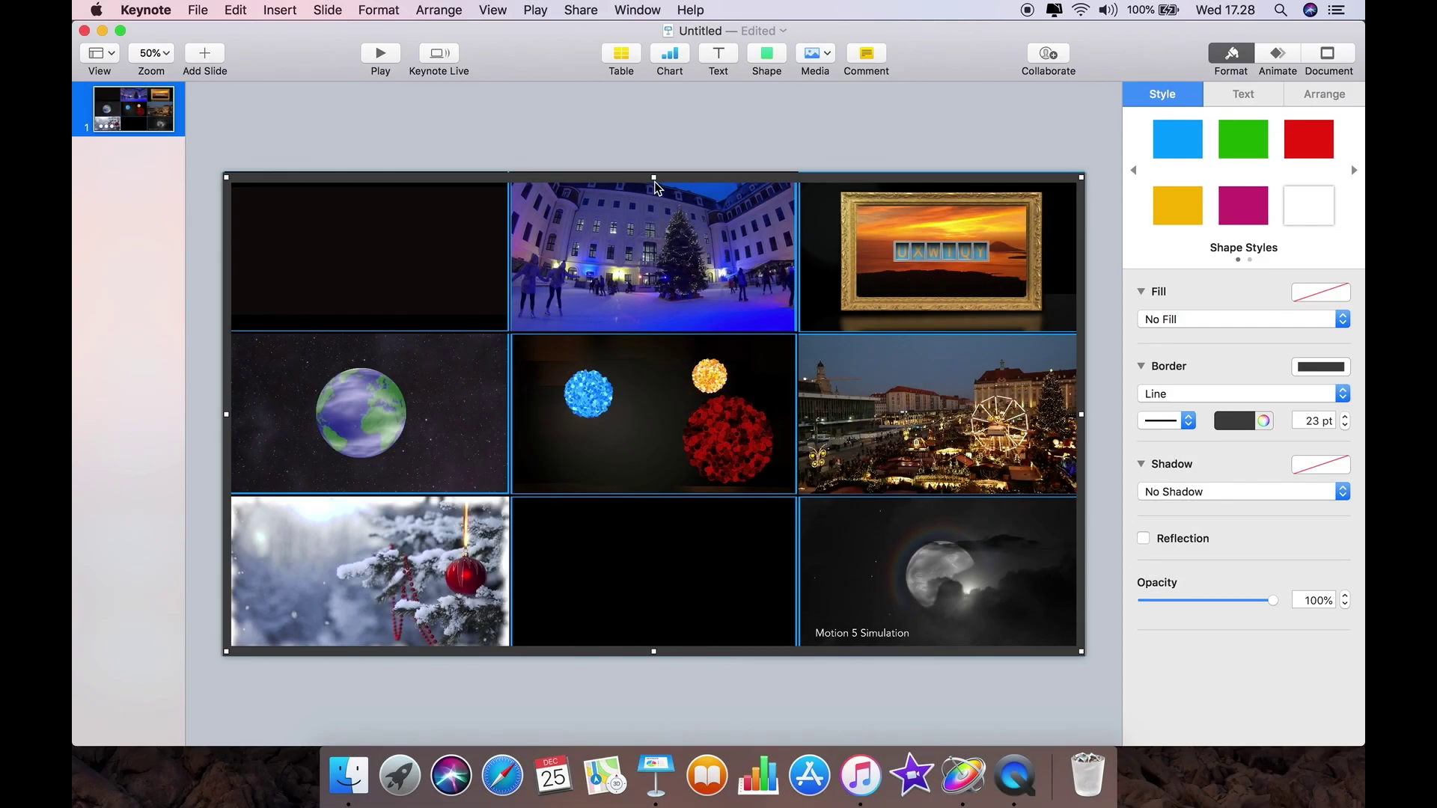
drag(655, 187, 654, 181)
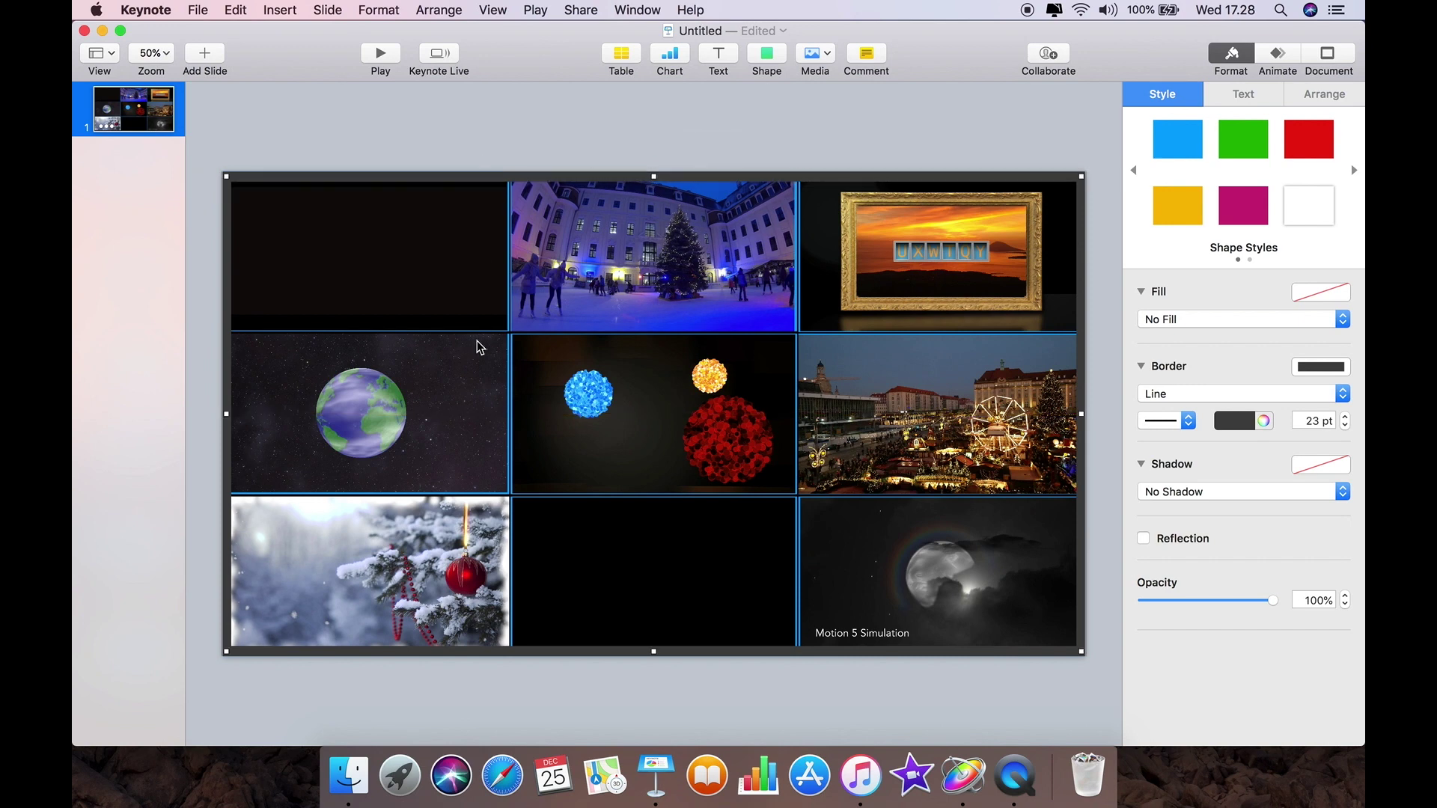
- Insert a line and stretch it vertically from the grid top past the slide bottom
click(766, 54)
click(765, 147)
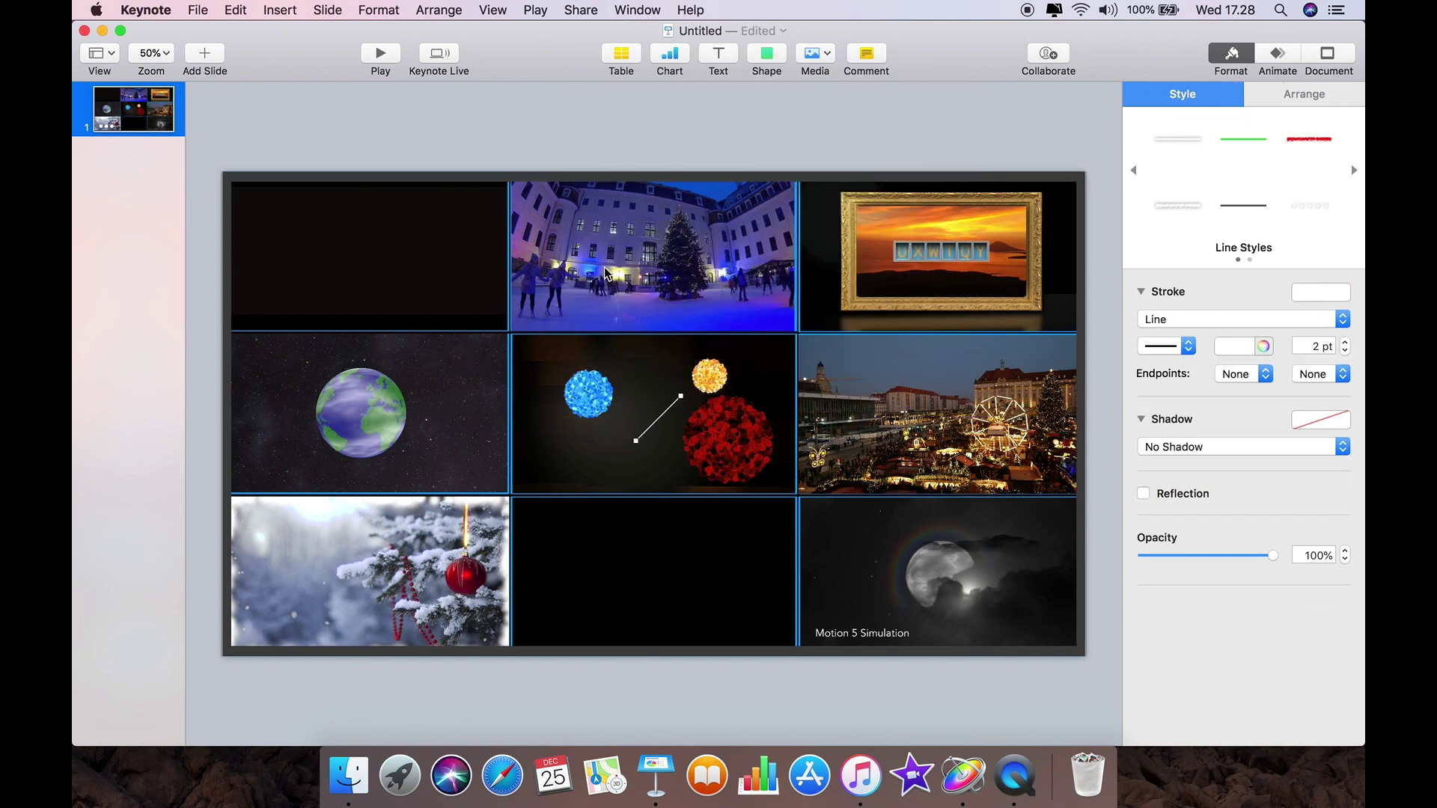
drag(682, 397, 507, 180)
click(505, 181)
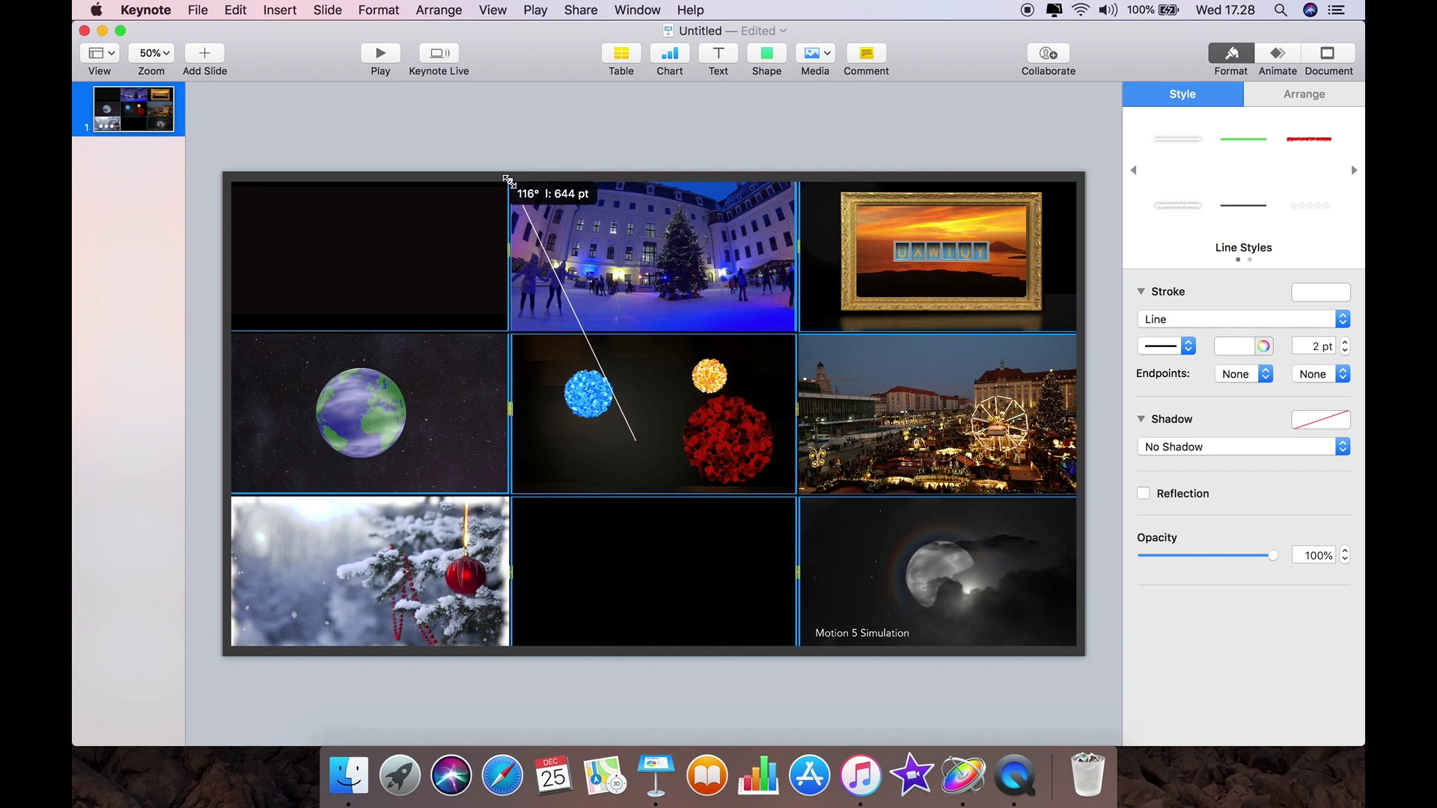
mouse_move(635, 441)
mouse_down()
mouse_move(588, 502)
mouse_move(502, 679)
mouse_move(510, 649)
mouse_up()
- Make the line 23 pt dark grey Tungsten and place it on the middle/right column seam
drag(1346, 342, 1345, 346)
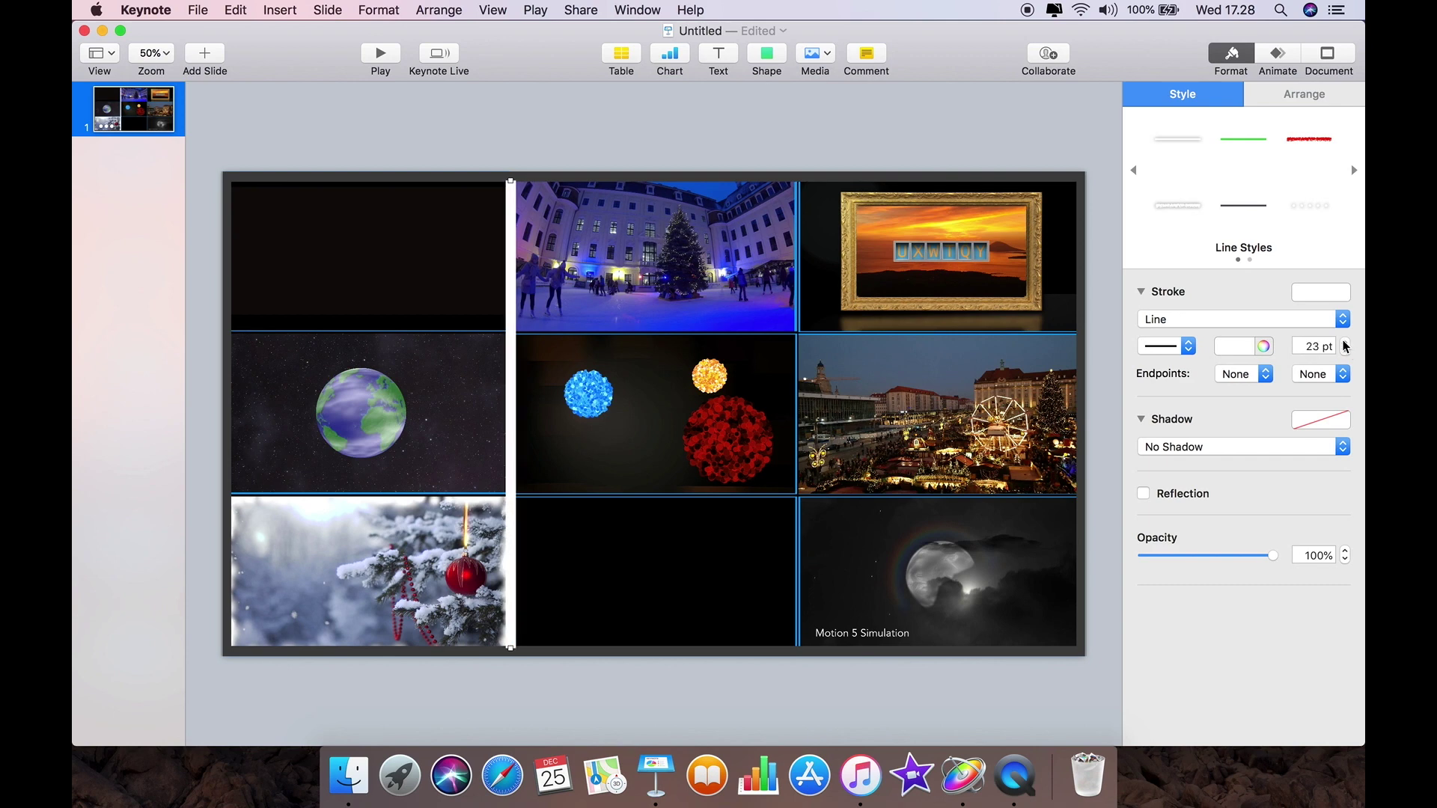
click(1263, 346)
click(115, 500)
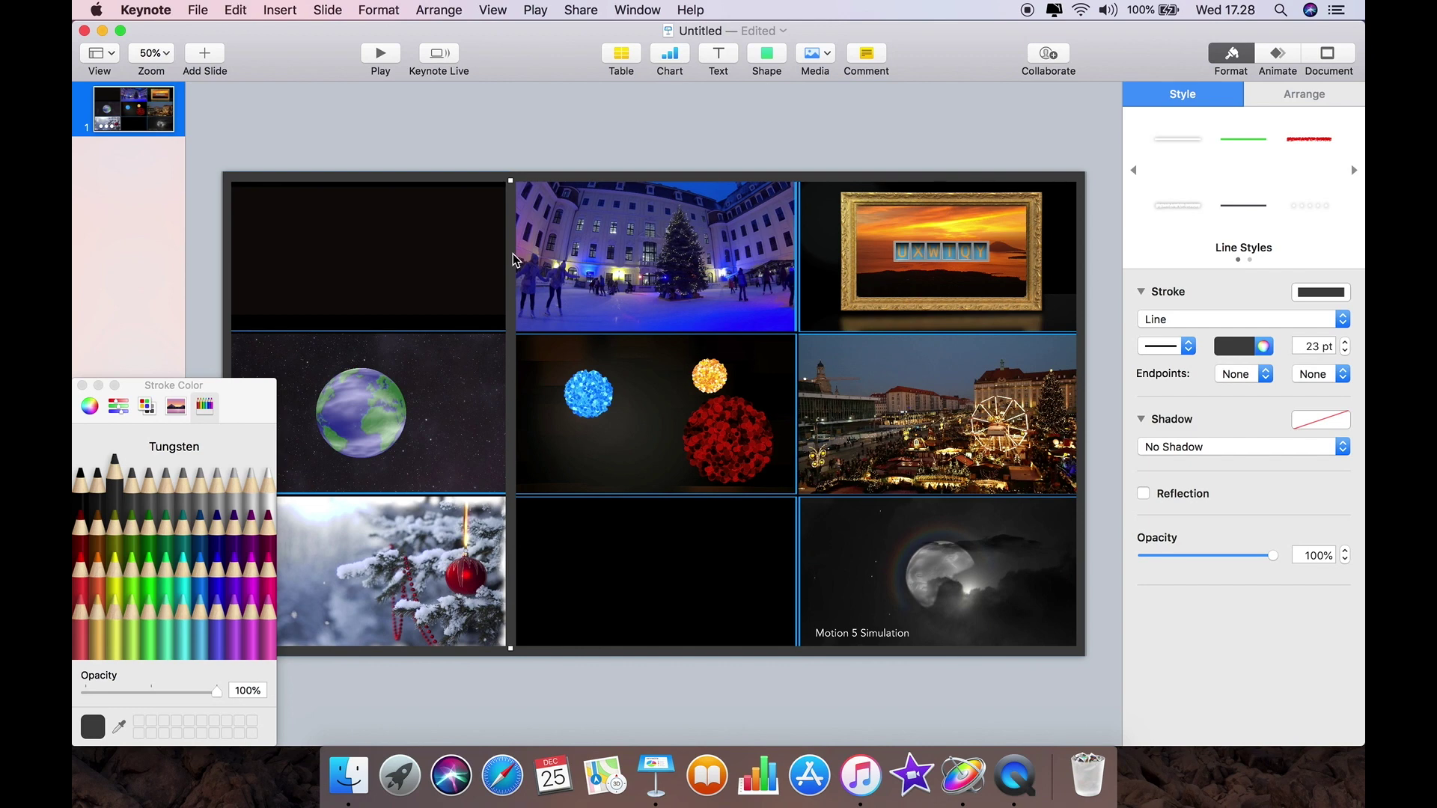
key(shift+Right)
drag(516, 262, 799, 256)
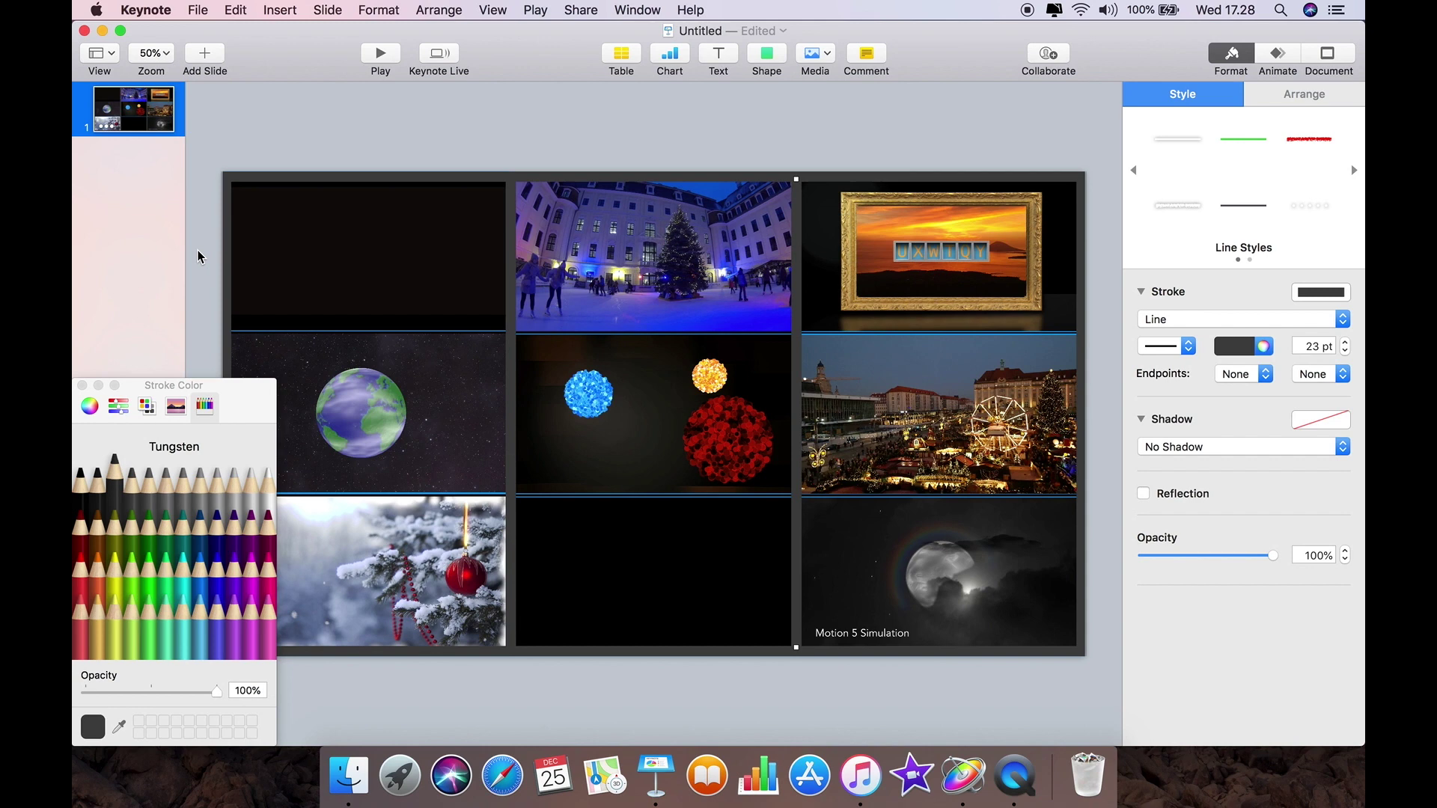
click(82, 385)
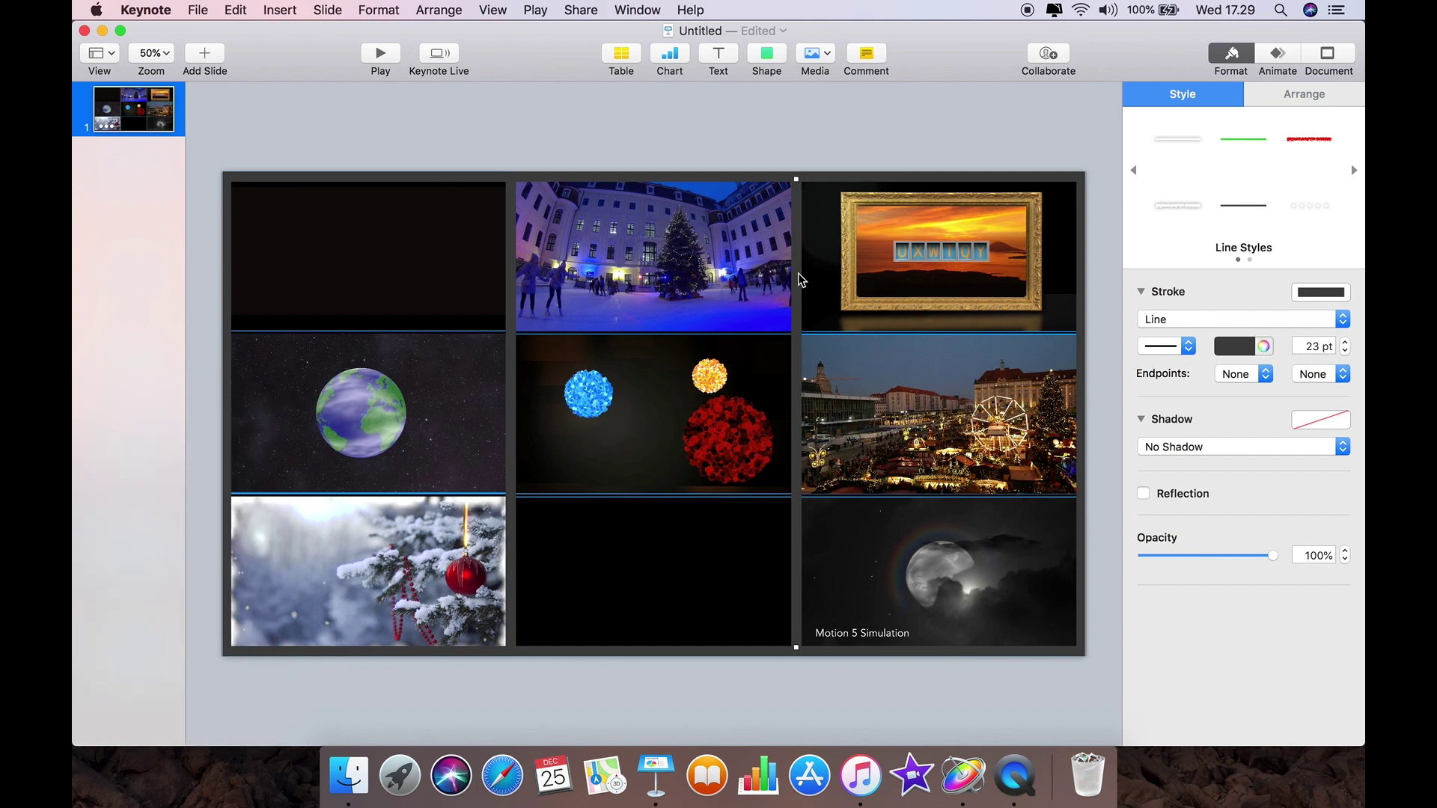
- Paste a copy of the line and turn it horizontal across the grid's row seam
key(super+v)
drag(513, 268, 390, 309)
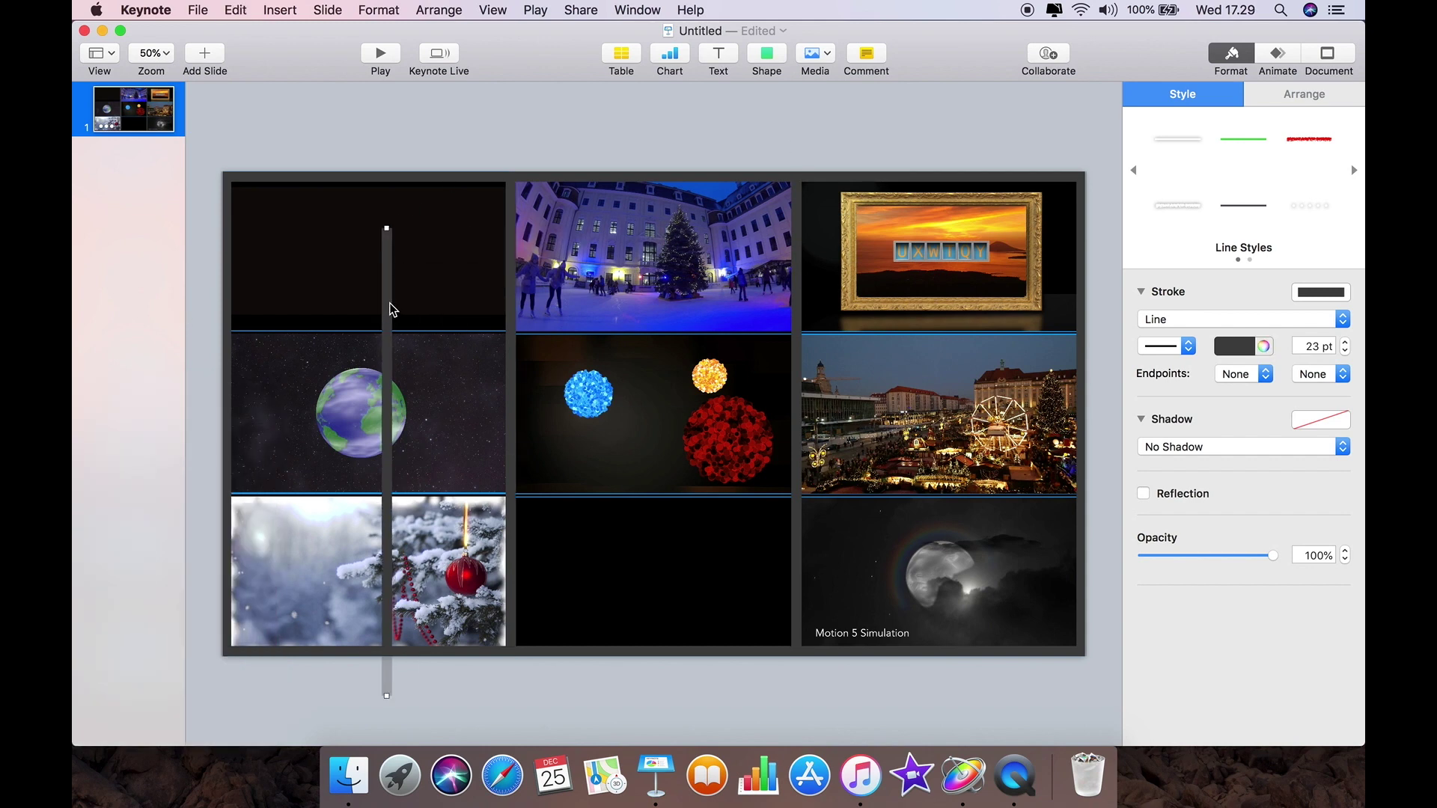
drag(387, 229, 227, 336)
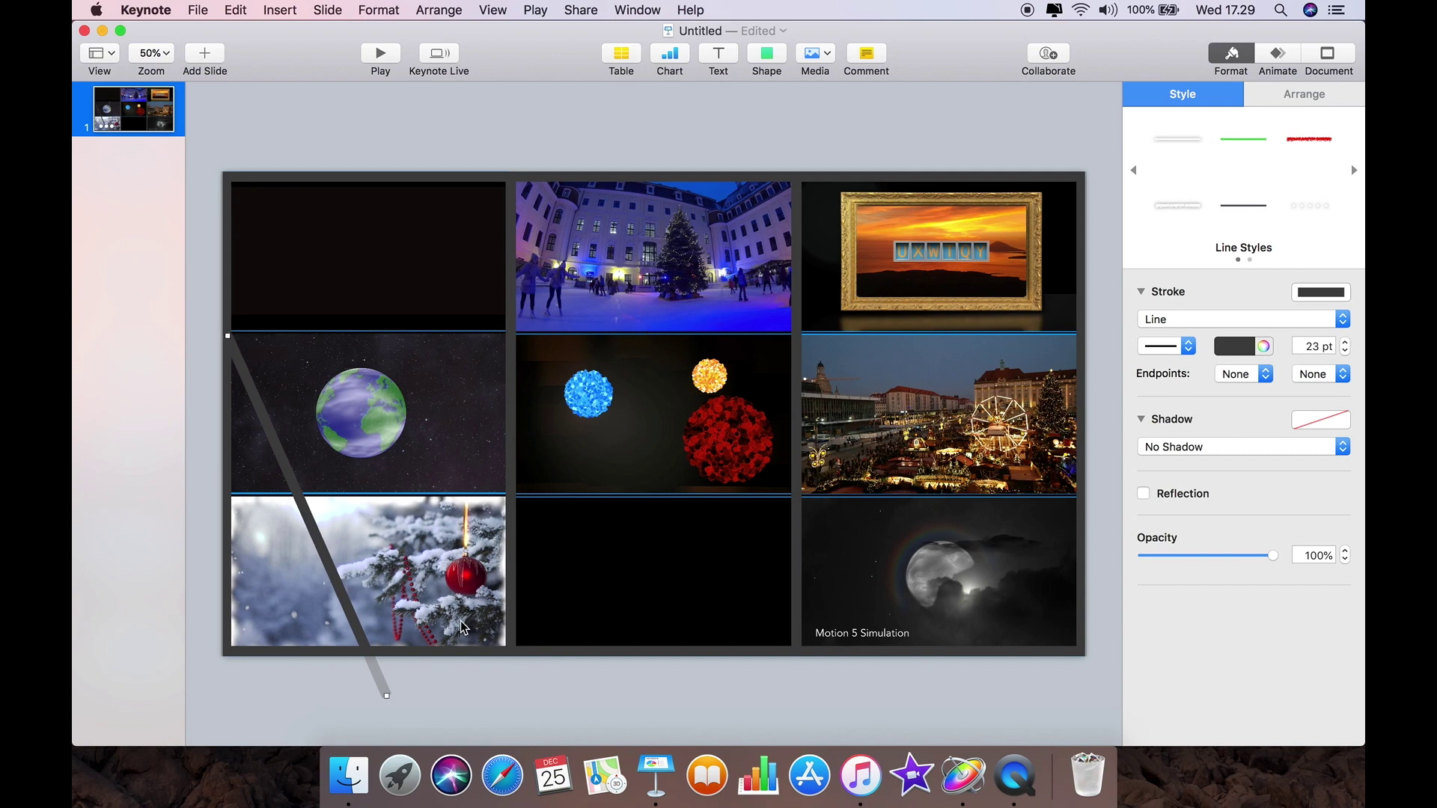
drag(384, 695, 1080, 336)
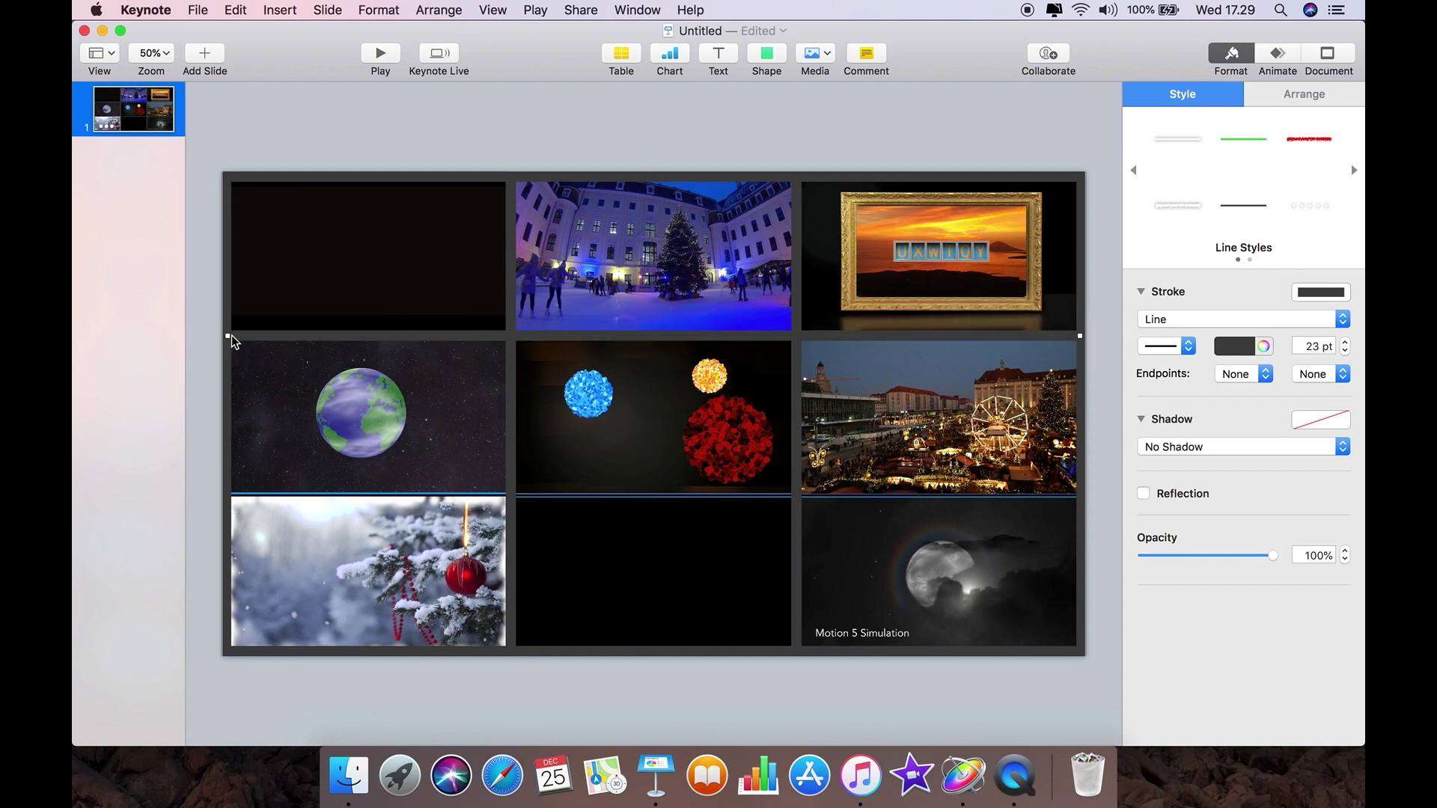
drag(228, 336, 227, 335)
- Duplicate the horizontal line and move the copy onto the lower row seam
key(shift+Down)
key(shift+Right)
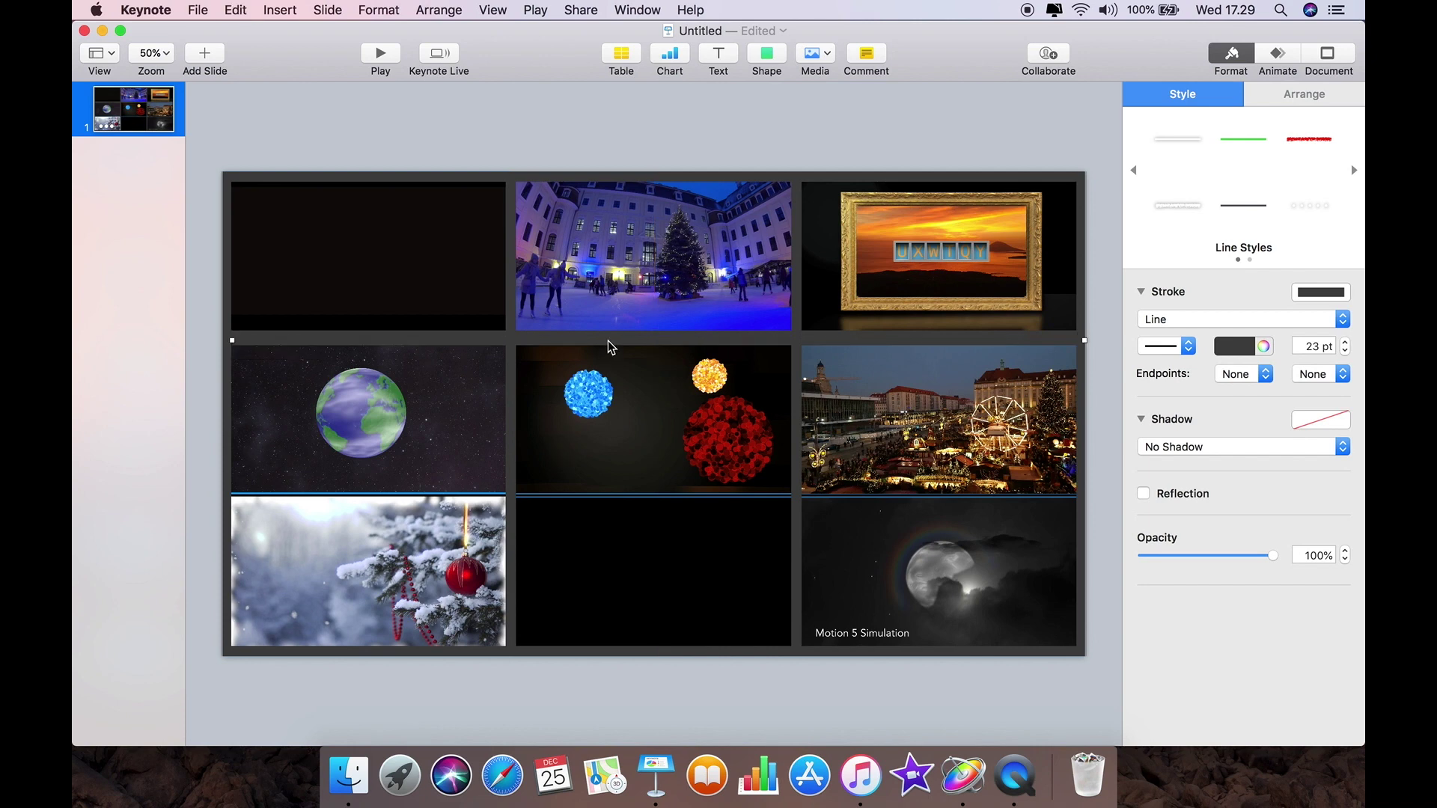
drag(610, 346, 608, 500)
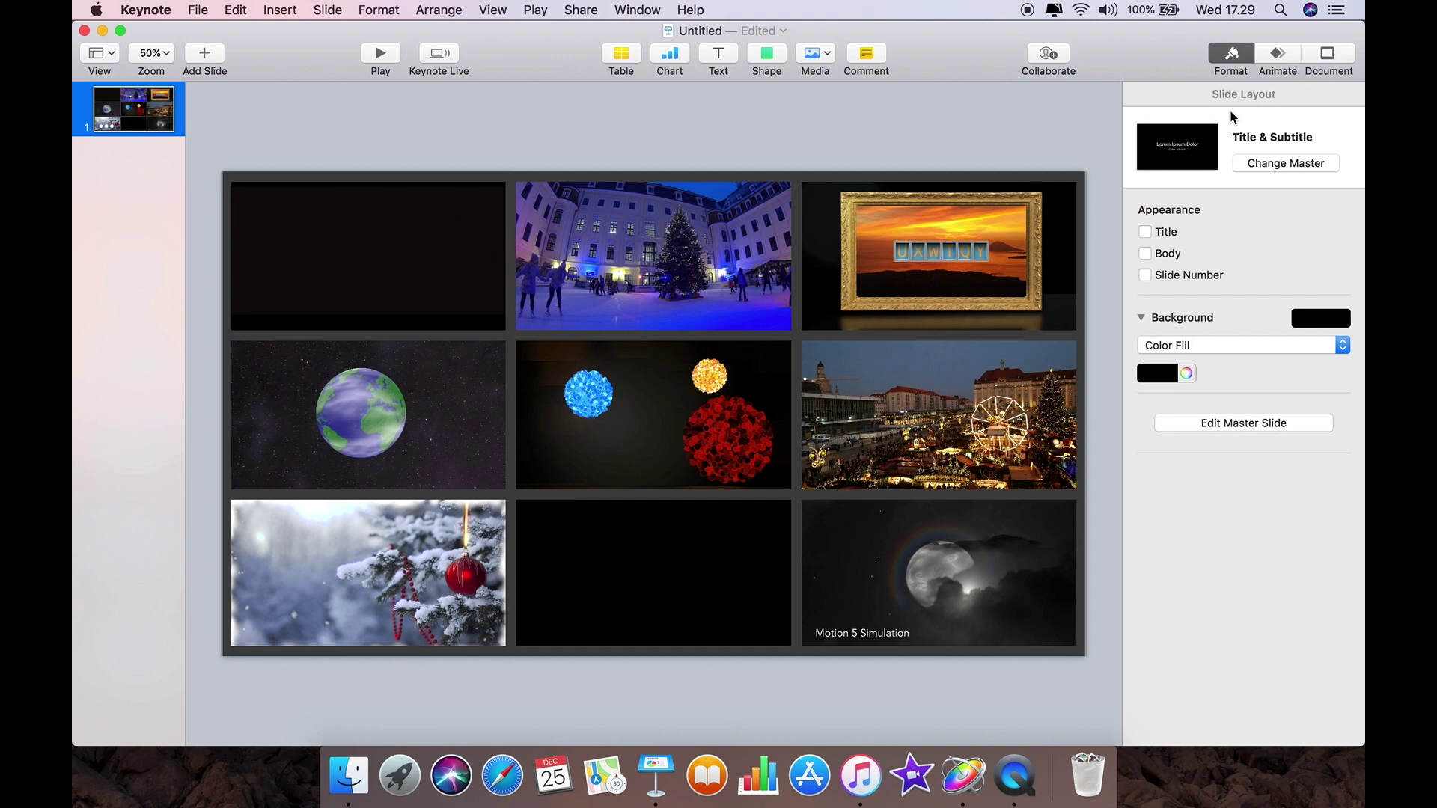
- In Build Order, set the first movie's build to start after the transition
click(1277, 54)
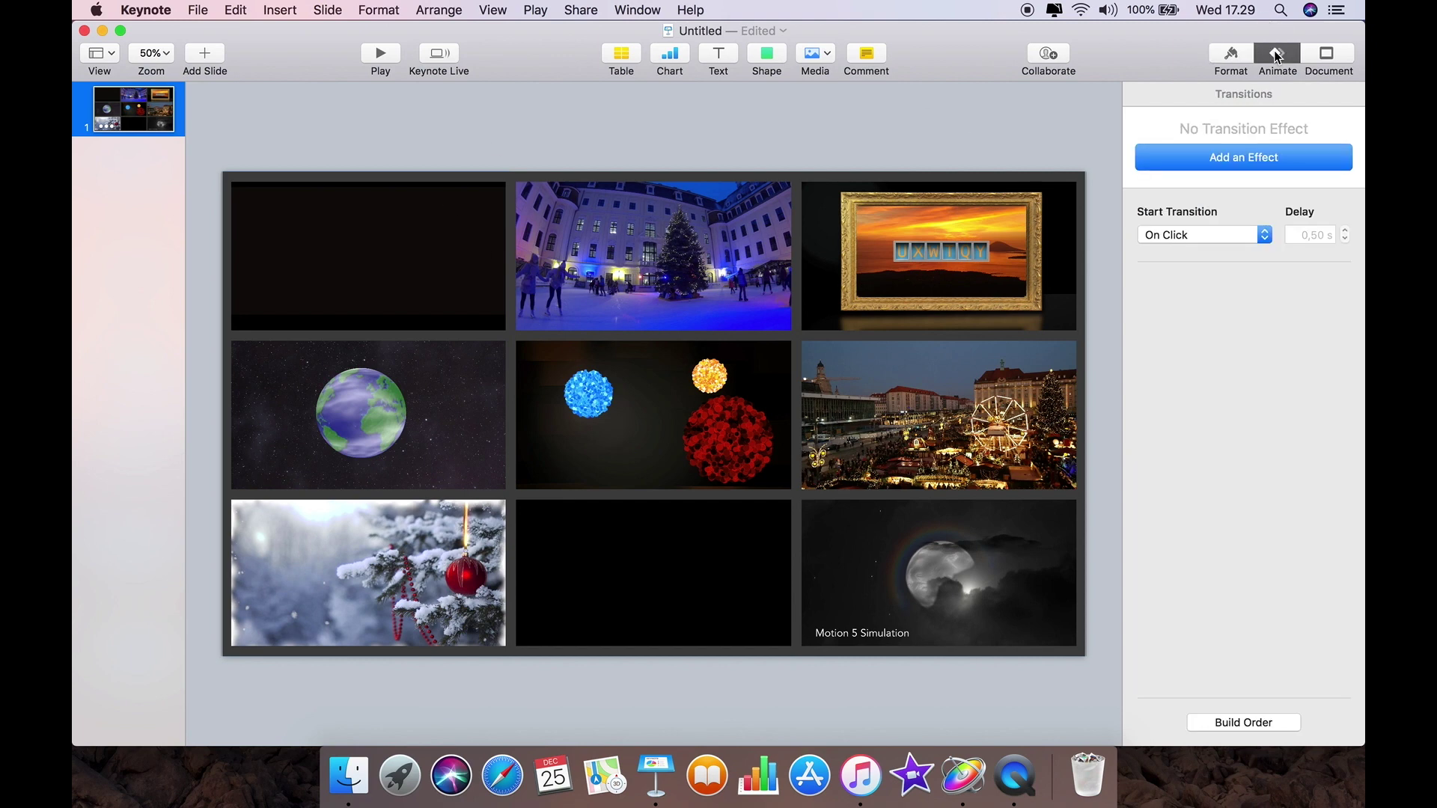
click(1229, 724)
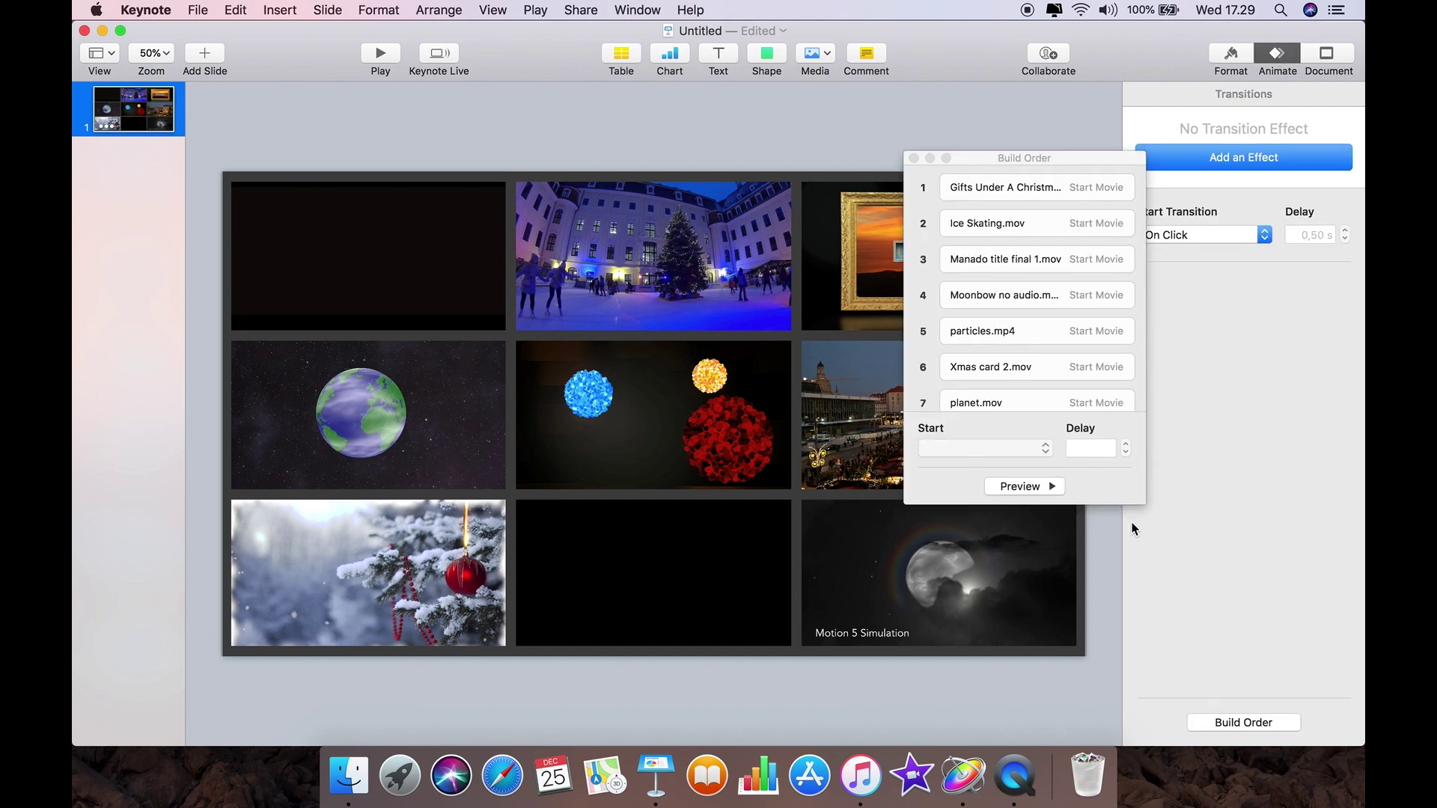
click(1014, 187)
click(973, 449)
click(971, 465)
- Set Ice Skating.mov, Manado title, Moonbow, particles.mp4 and Xmas card 2.mov to start With Build 1
click(979, 223)
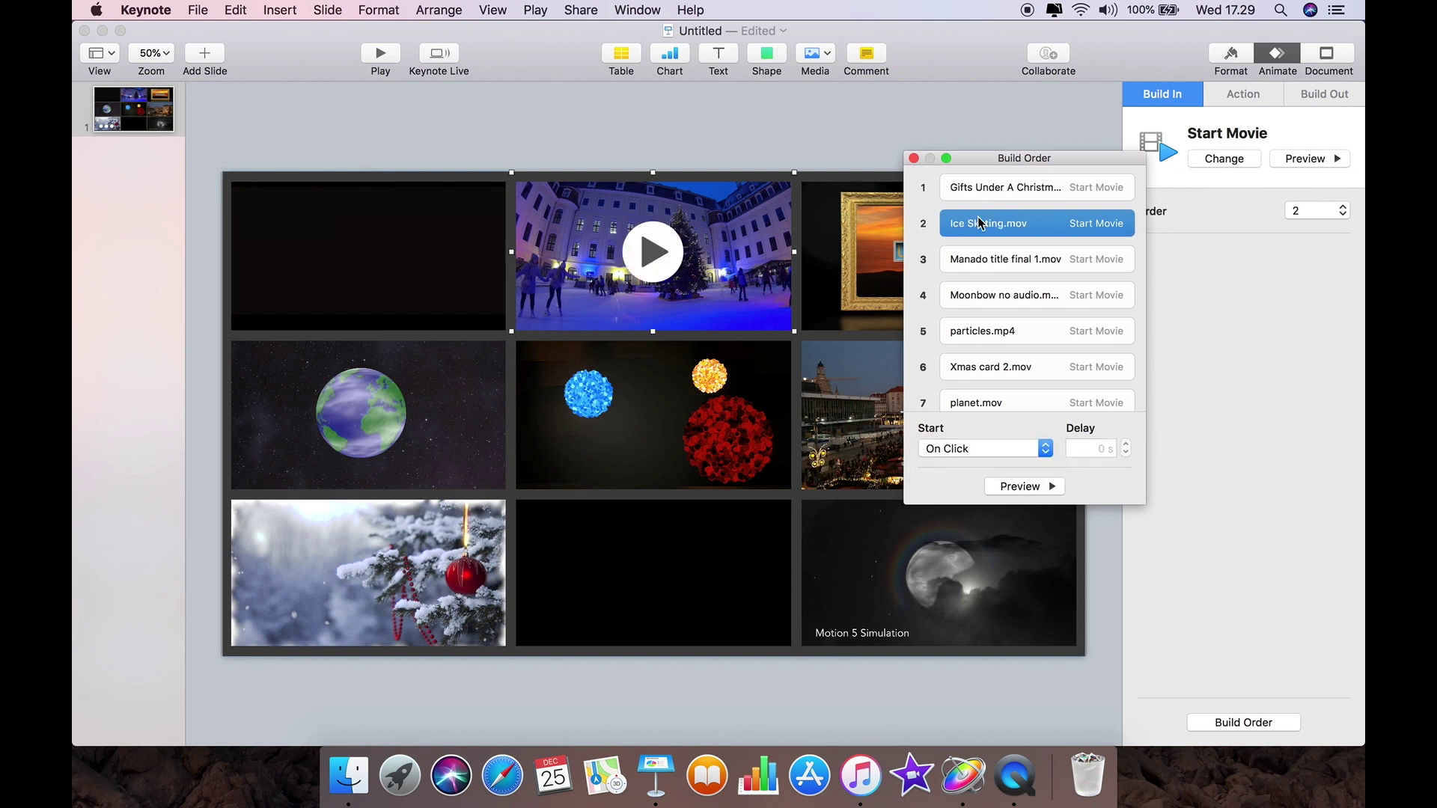
click(983, 449)
click(982, 463)
click(986, 253)
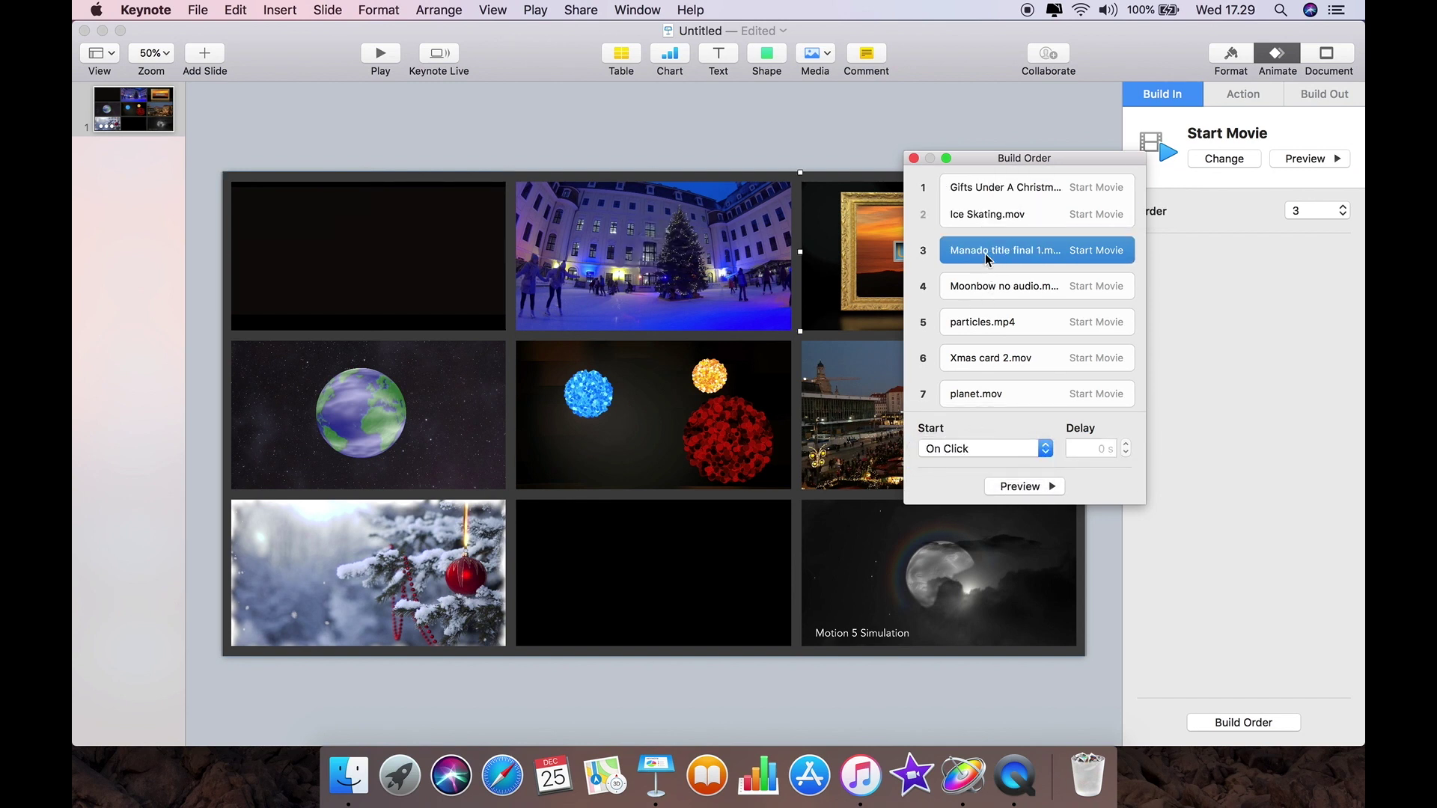
click(971, 449)
click(972, 464)
click(982, 278)
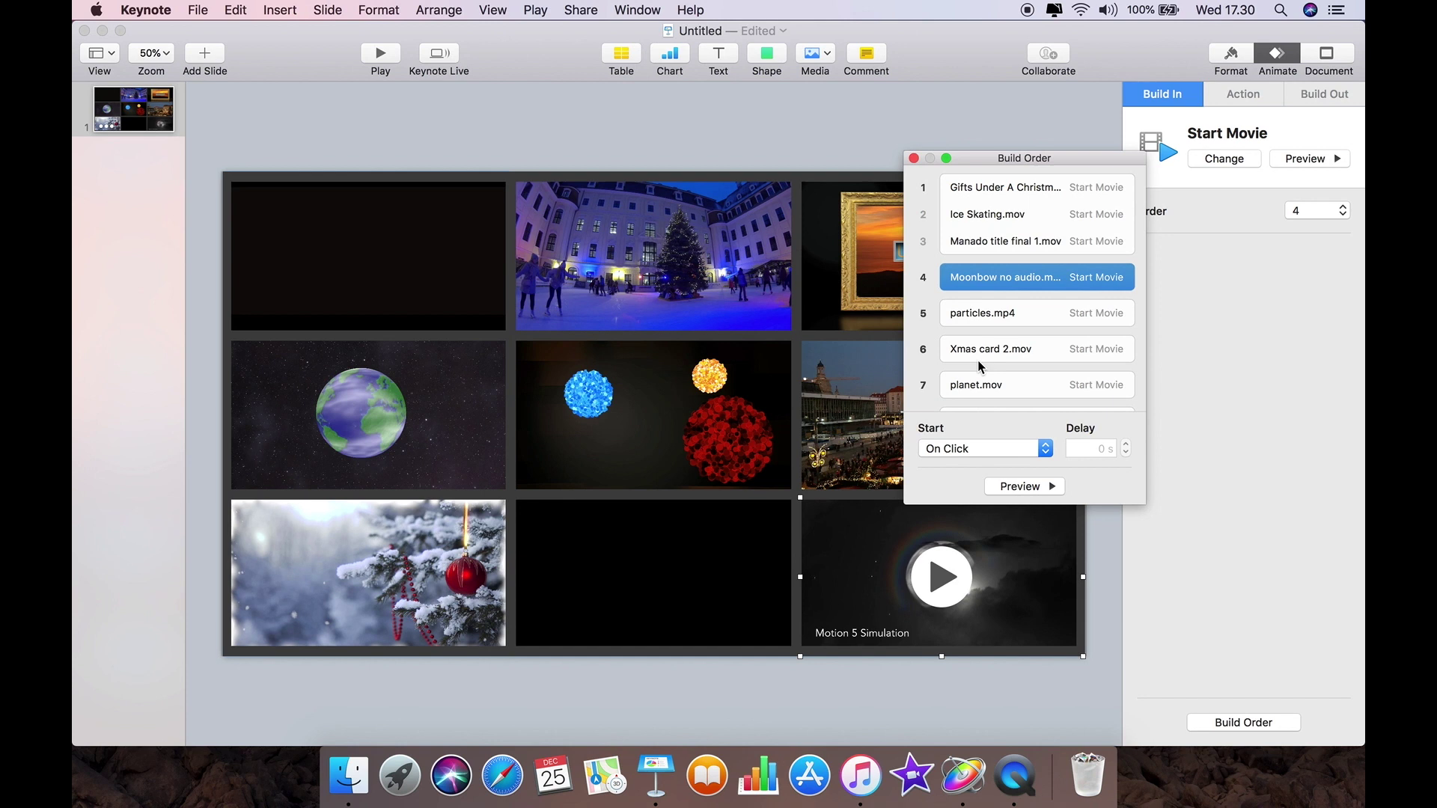
click(973, 449)
click(971, 464)
click(976, 307)
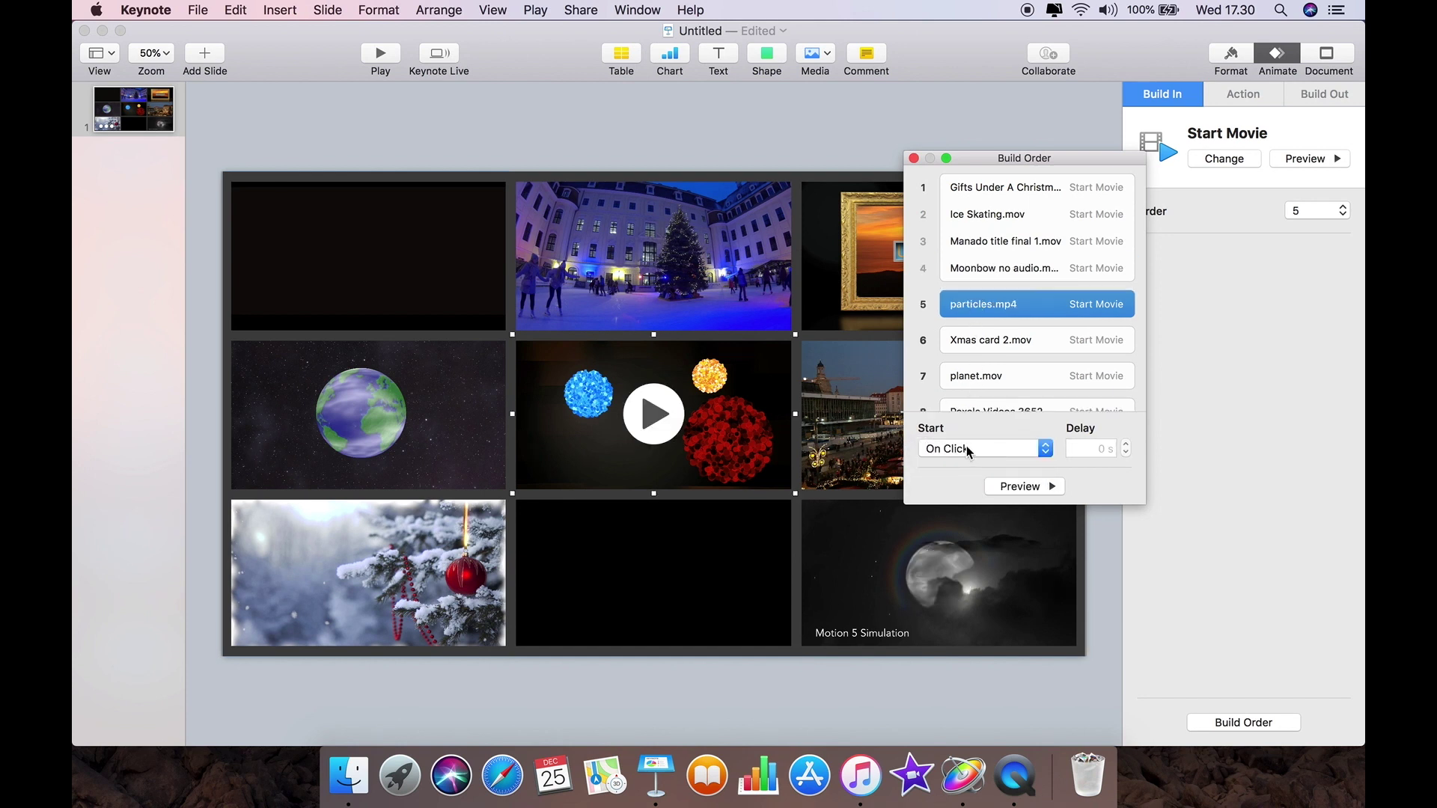
click(968, 450)
click(971, 464)
click(974, 334)
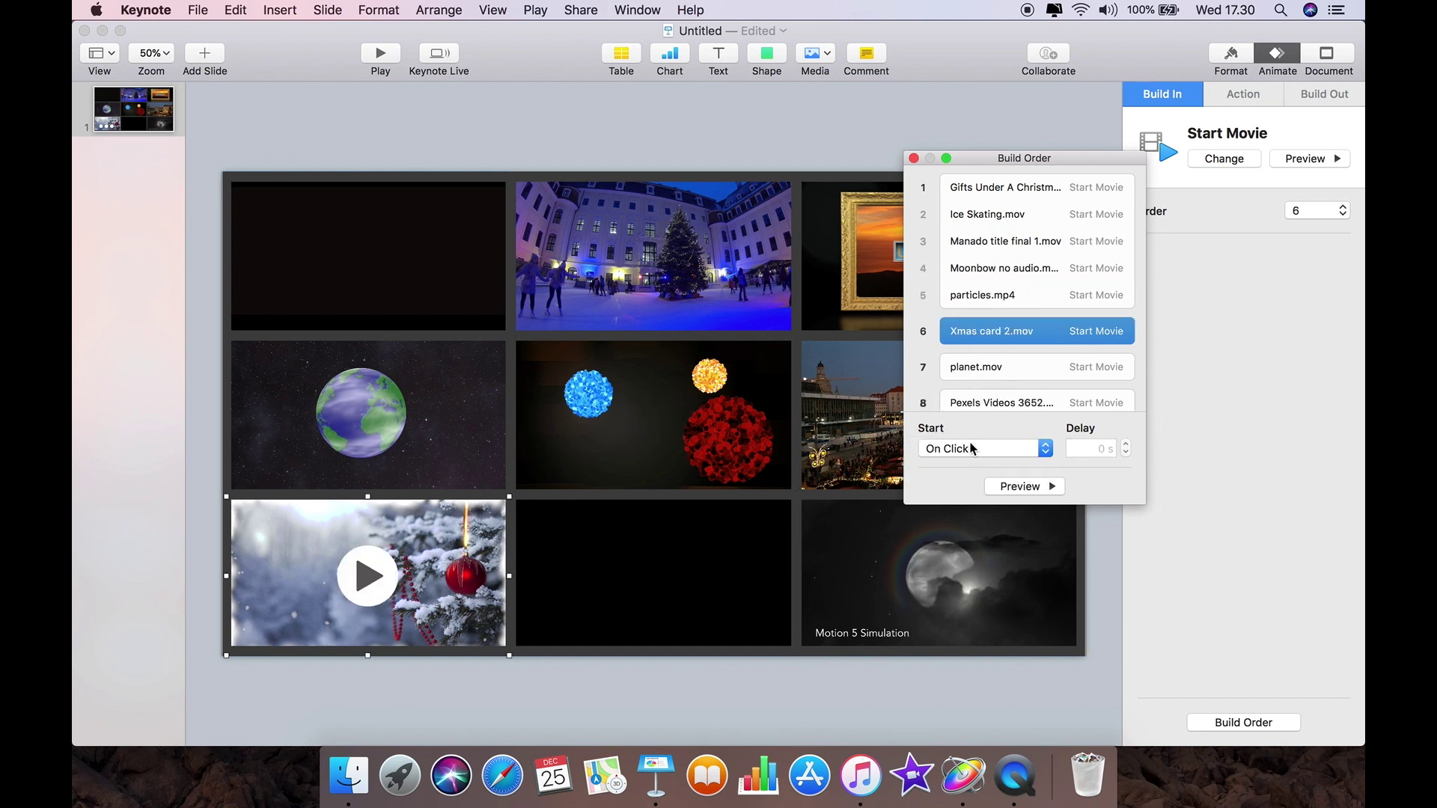
click(972, 449)
click(971, 464)
- Set planet.mov, the Pexels movie and basic title.mov to start With Build 1, then close Build Order
click(977, 361)
click(970, 449)
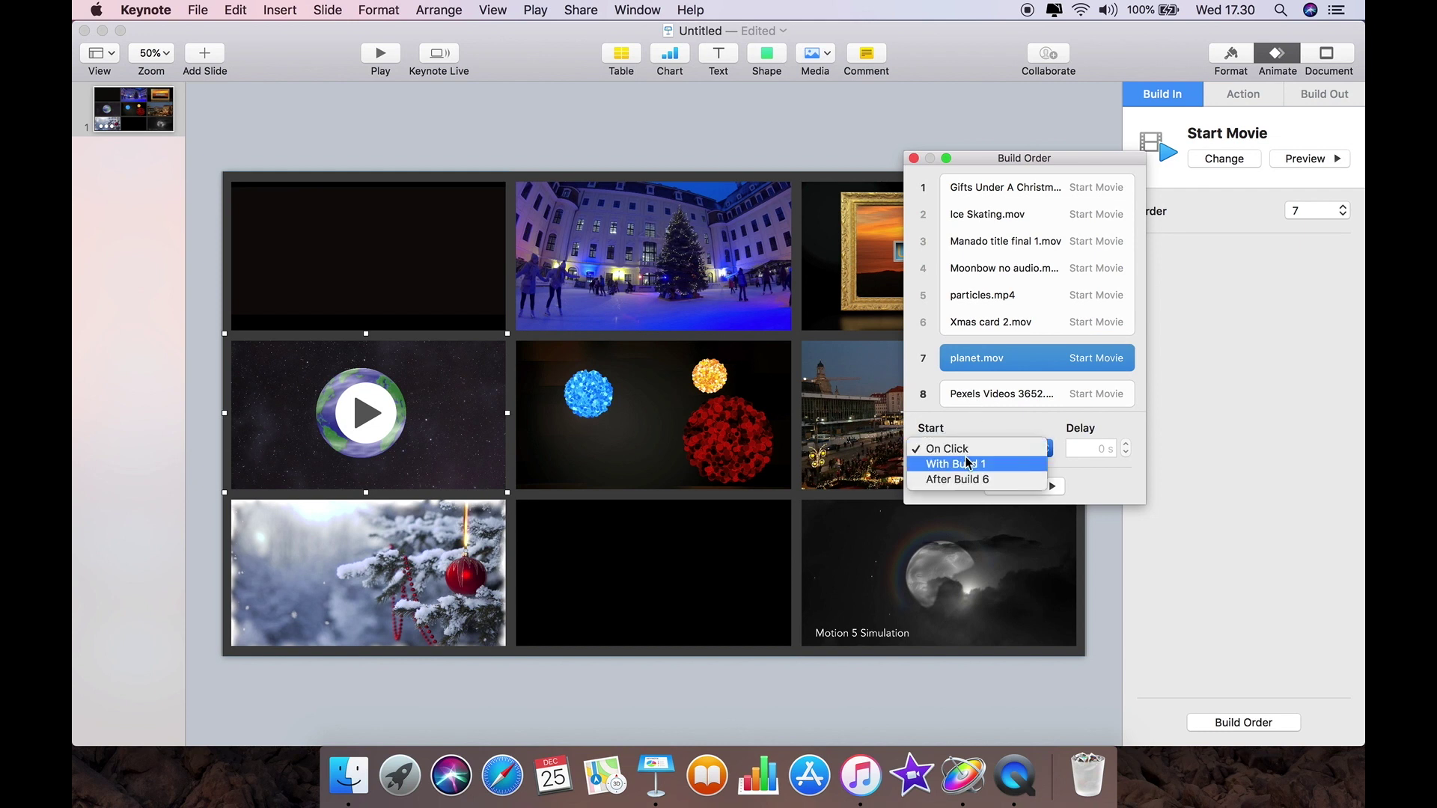
click(966, 448)
click(976, 393)
click(977, 361)
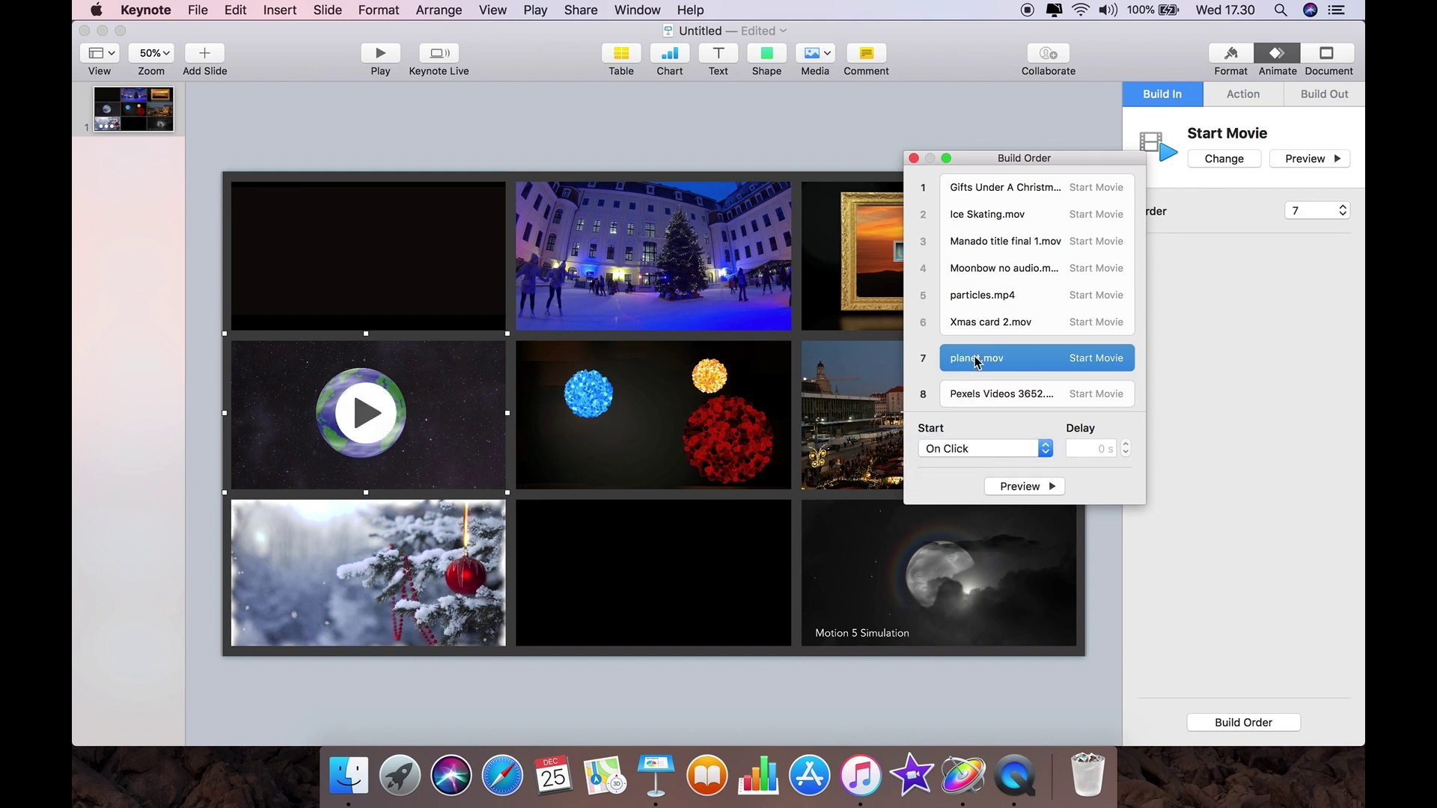
click(970, 449)
click(971, 464)
click(967, 389)
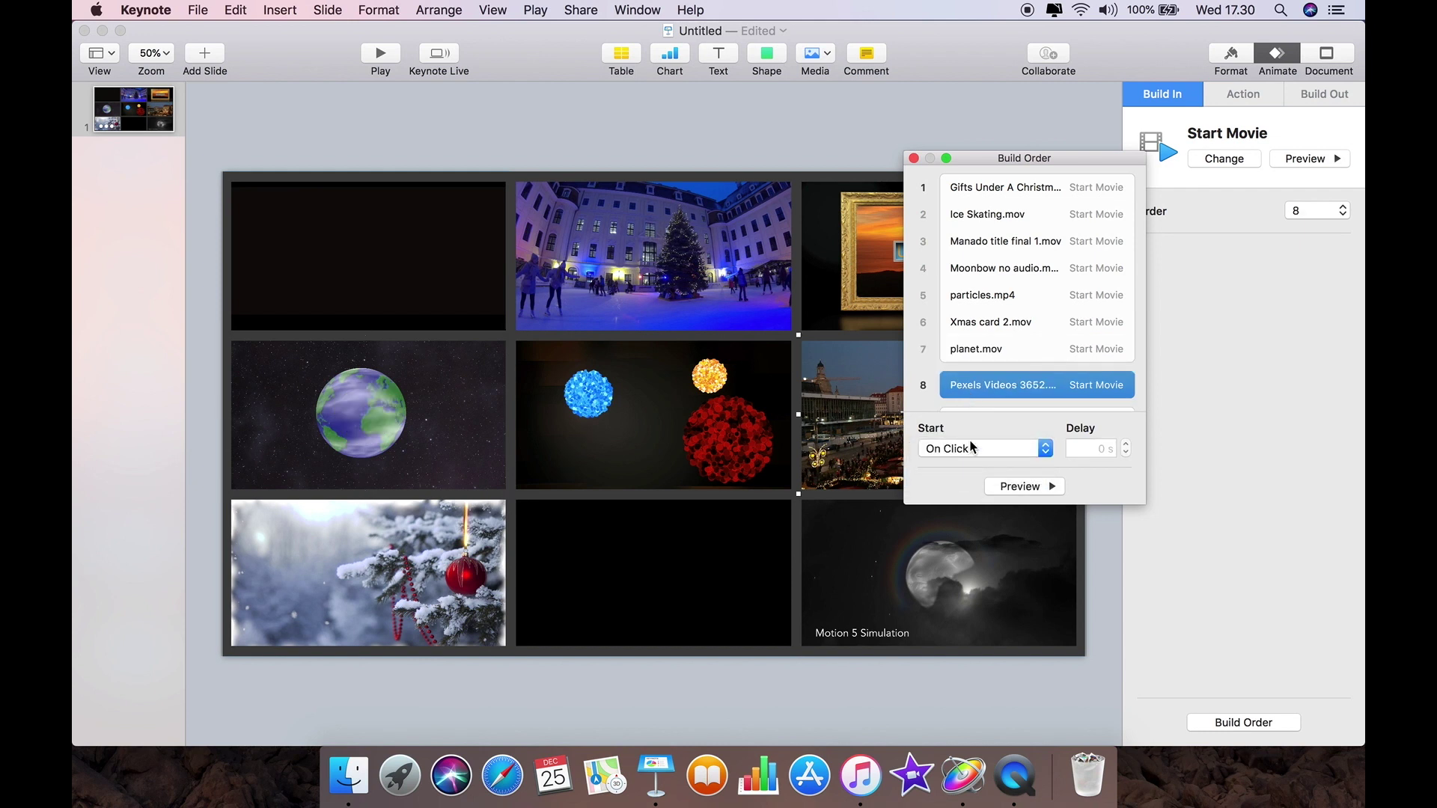
click(971, 446)
click(971, 464)
click(977, 410)
click(970, 449)
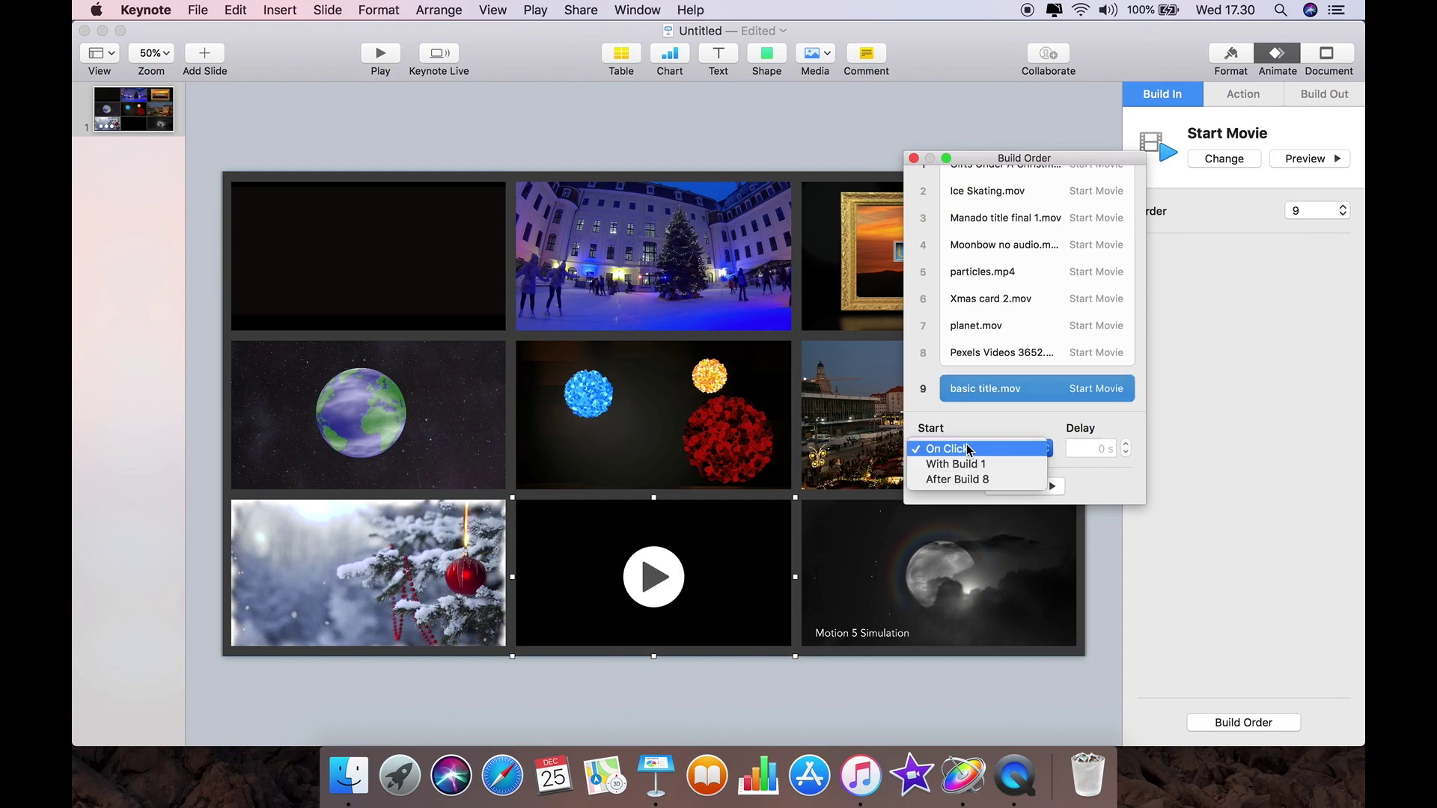
click(967, 464)
click(914, 158)
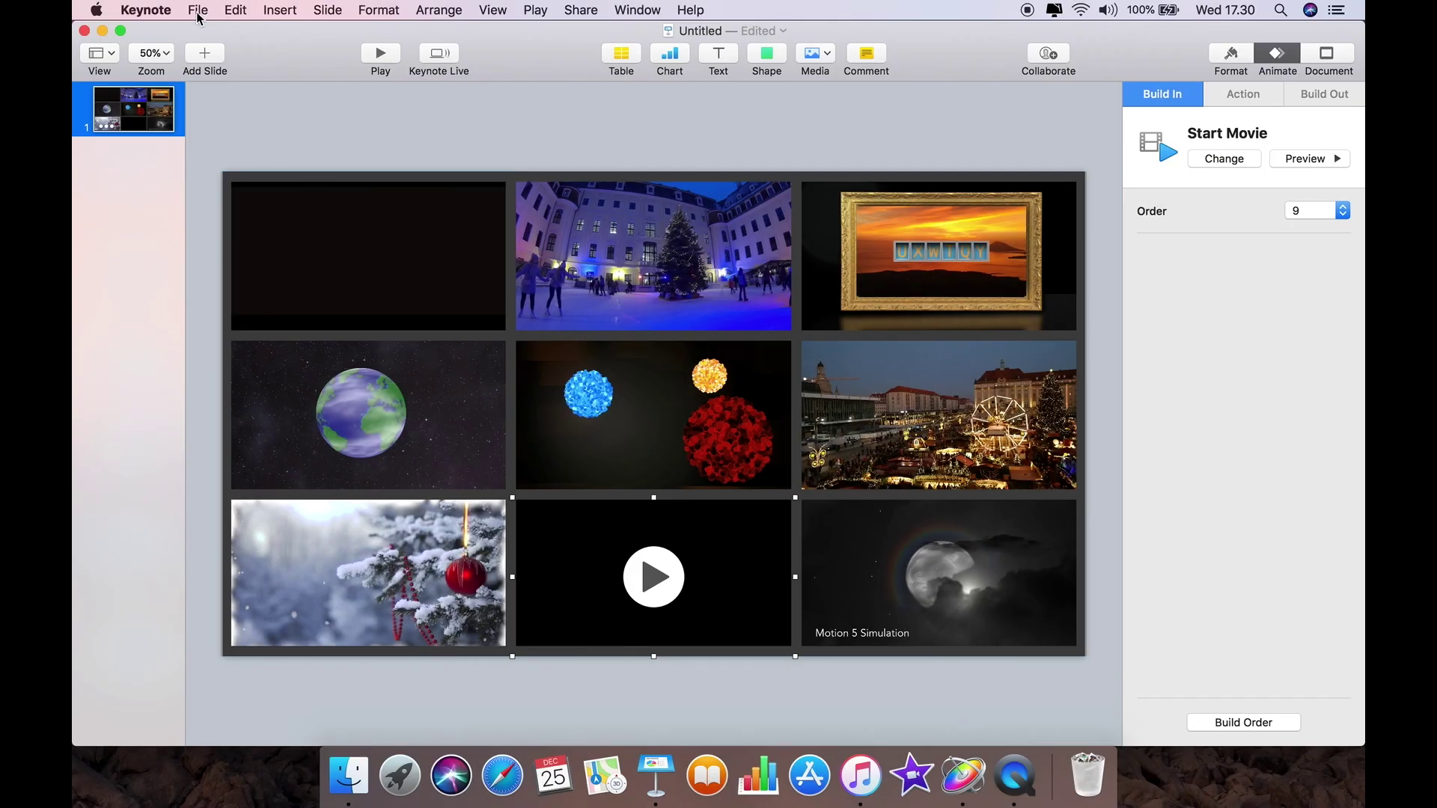
- Export the slide as a movie at 1080p with 0-second delays between slides and builds
click(198, 16)
mouse_move(225, 194)
click(381, 233)
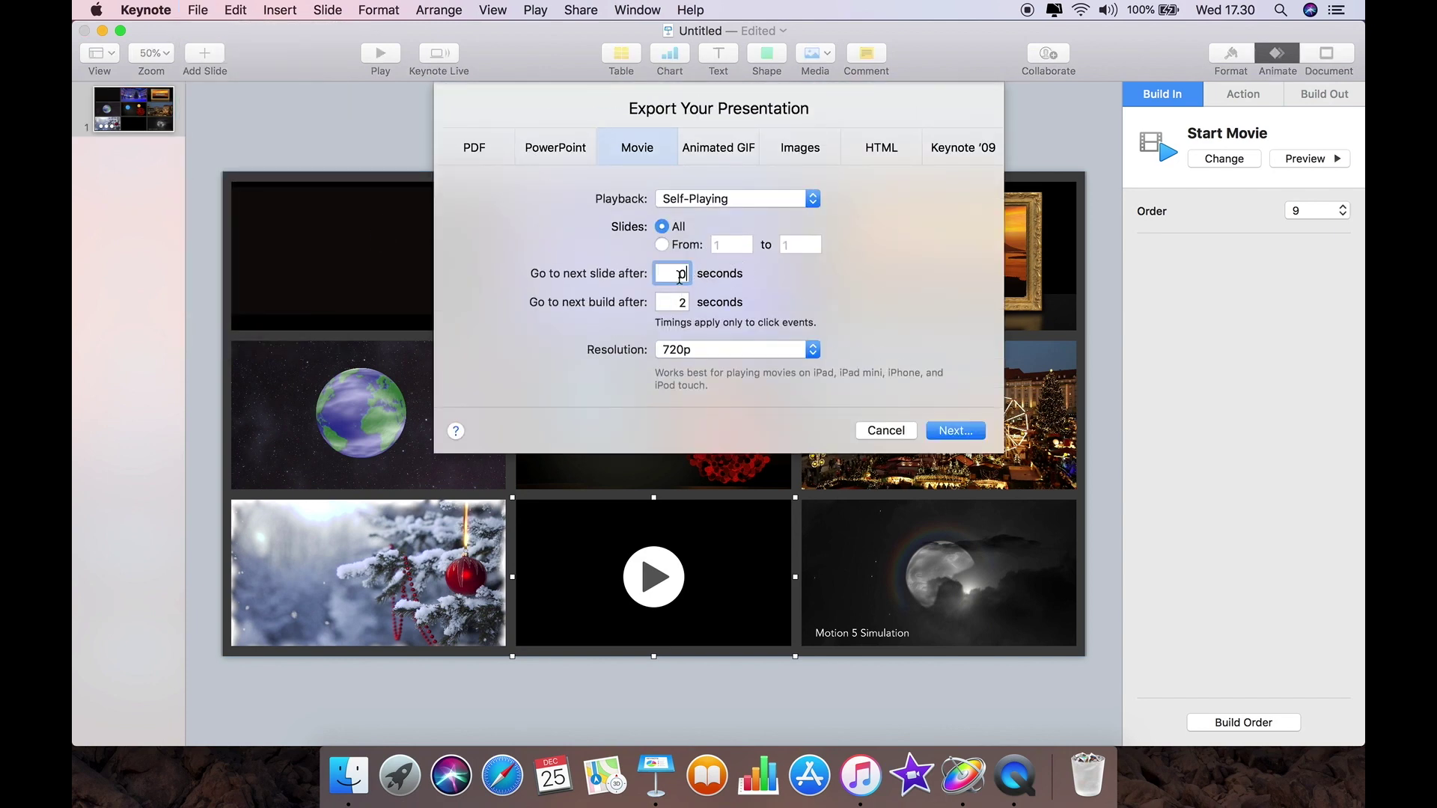
drag(682, 303, 702, 307)
click(696, 357)
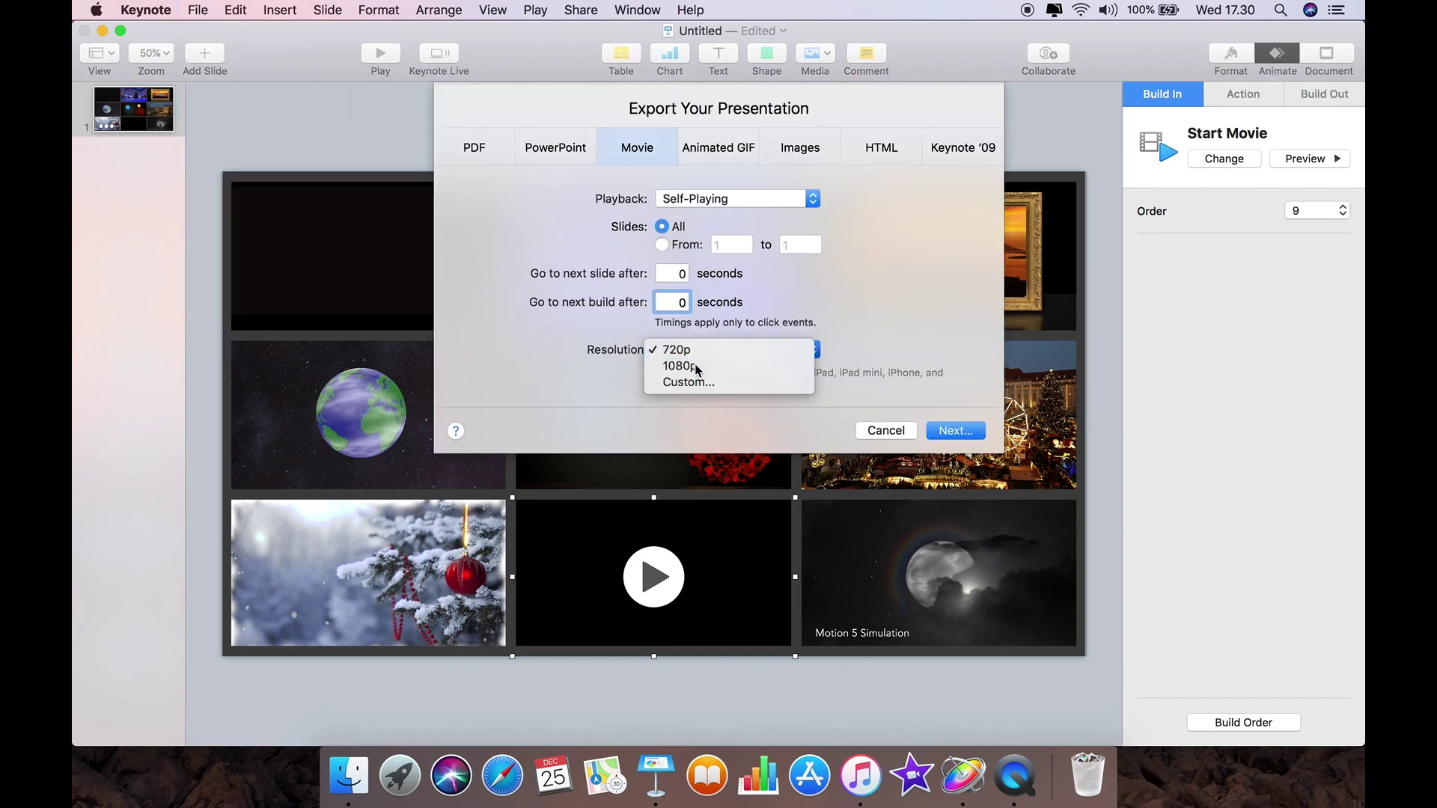
click(683, 366)
click(949, 431)
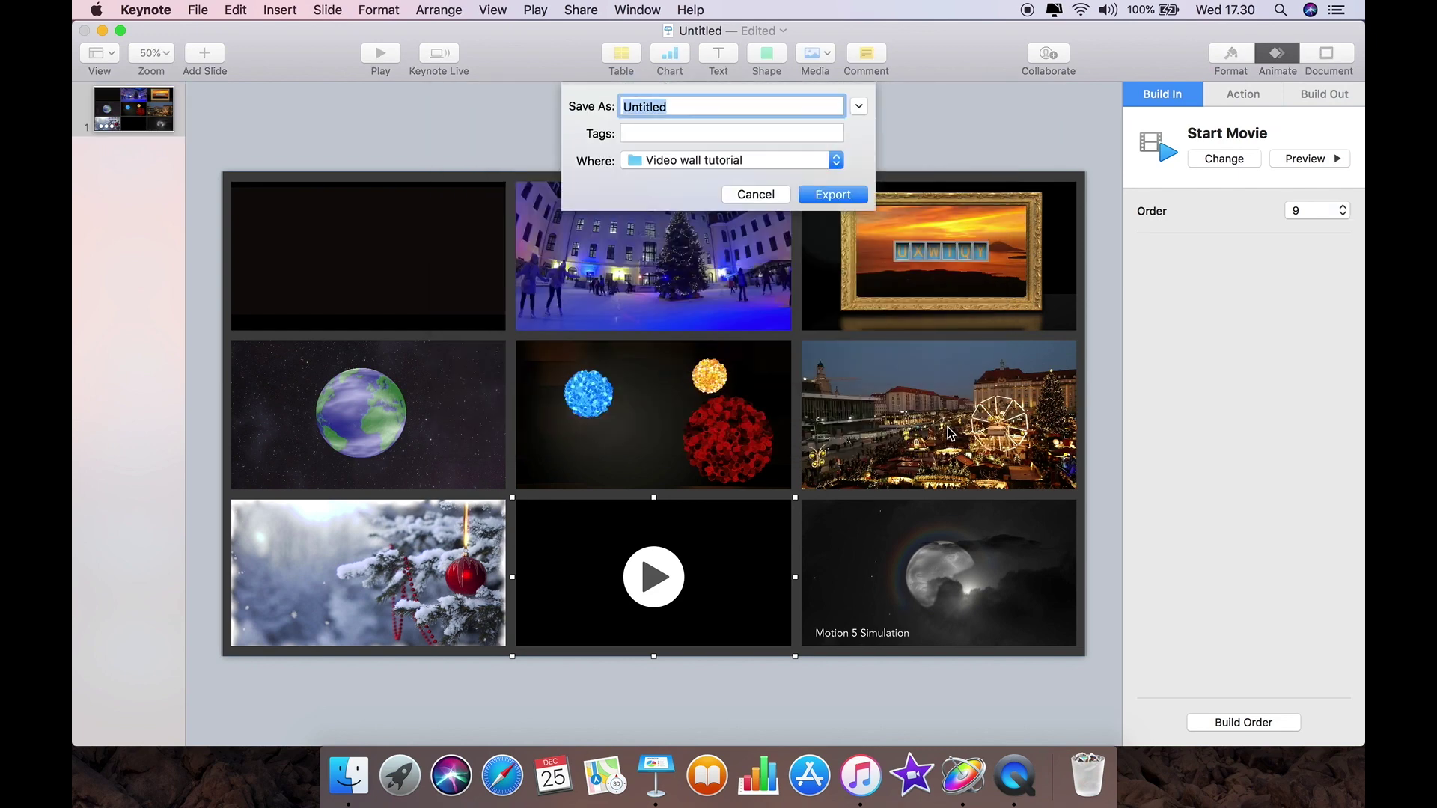
- Name the movie 'Video wall', save it to the Desktop and export it
text(Video wall)
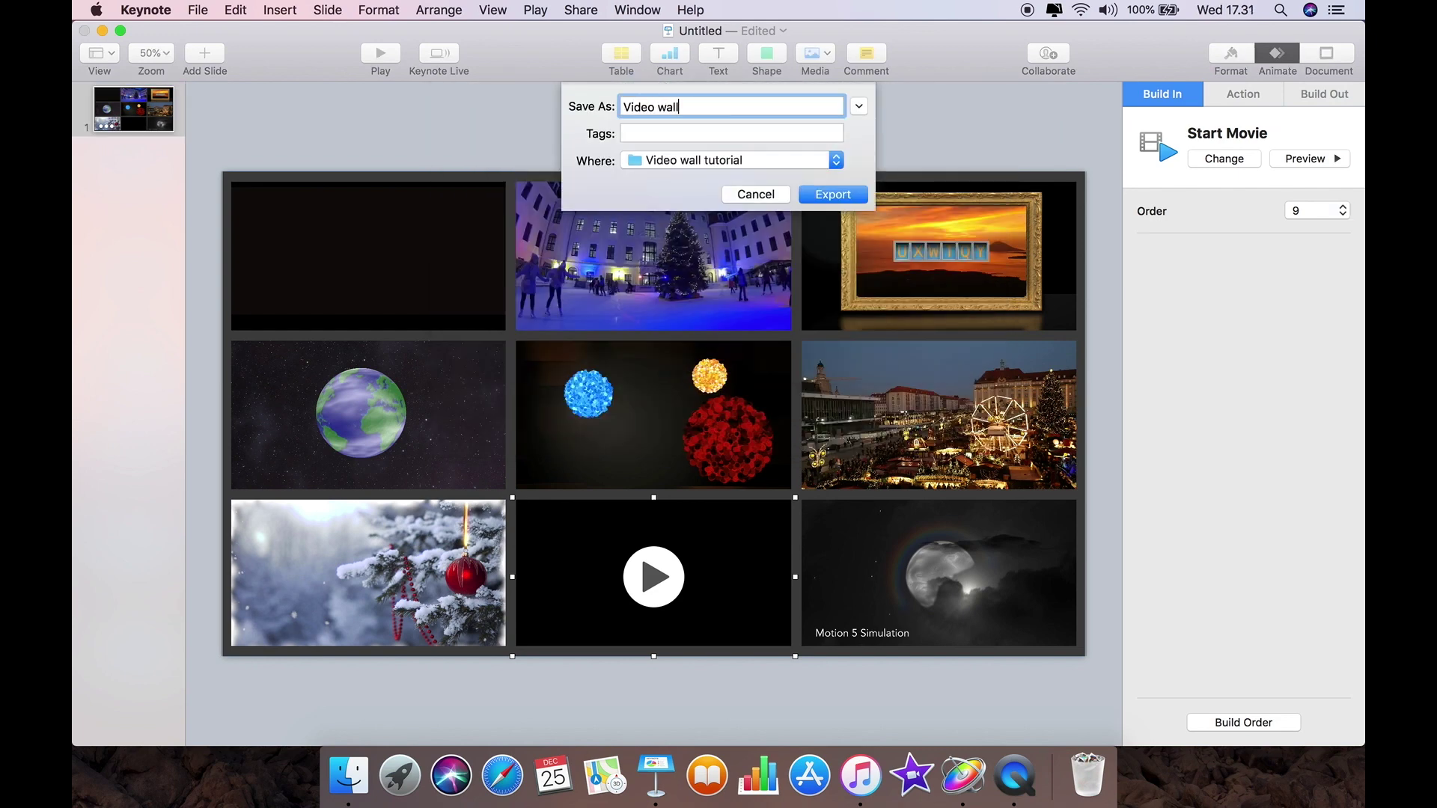
click(707, 160)
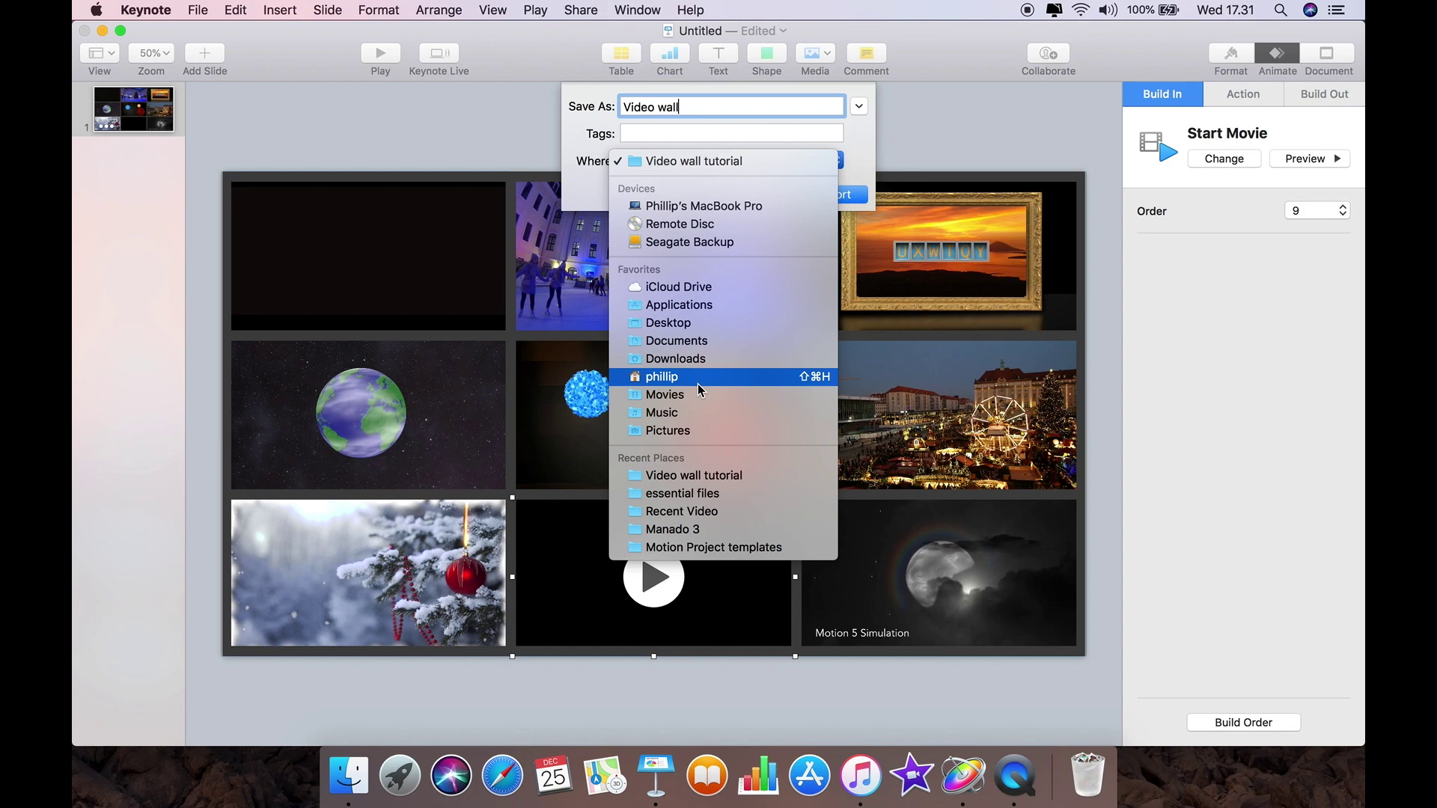
click(659, 323)
click(829, 194)
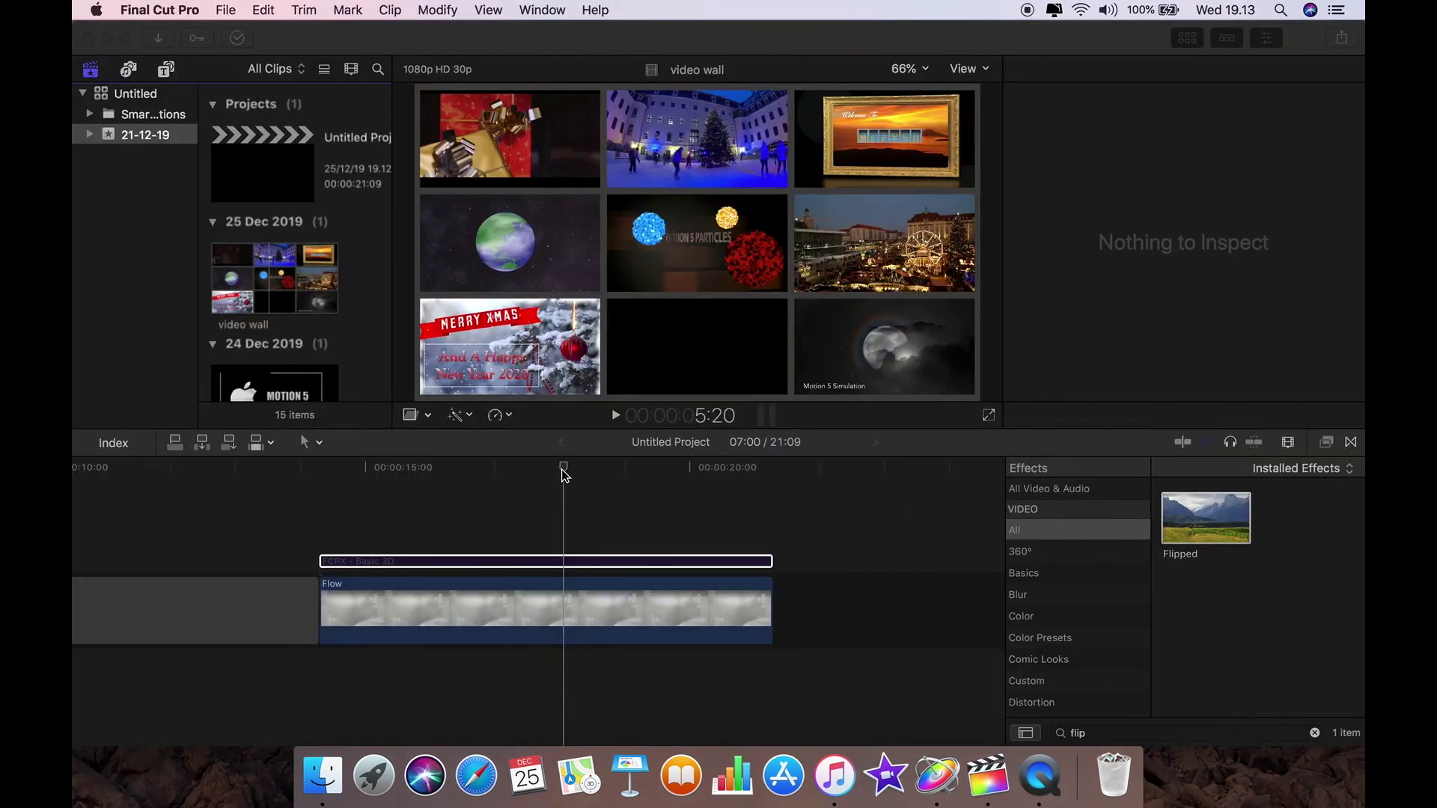
- Place the video wall clip above the Flow background and trim its end to match Flow
click(571, 603)
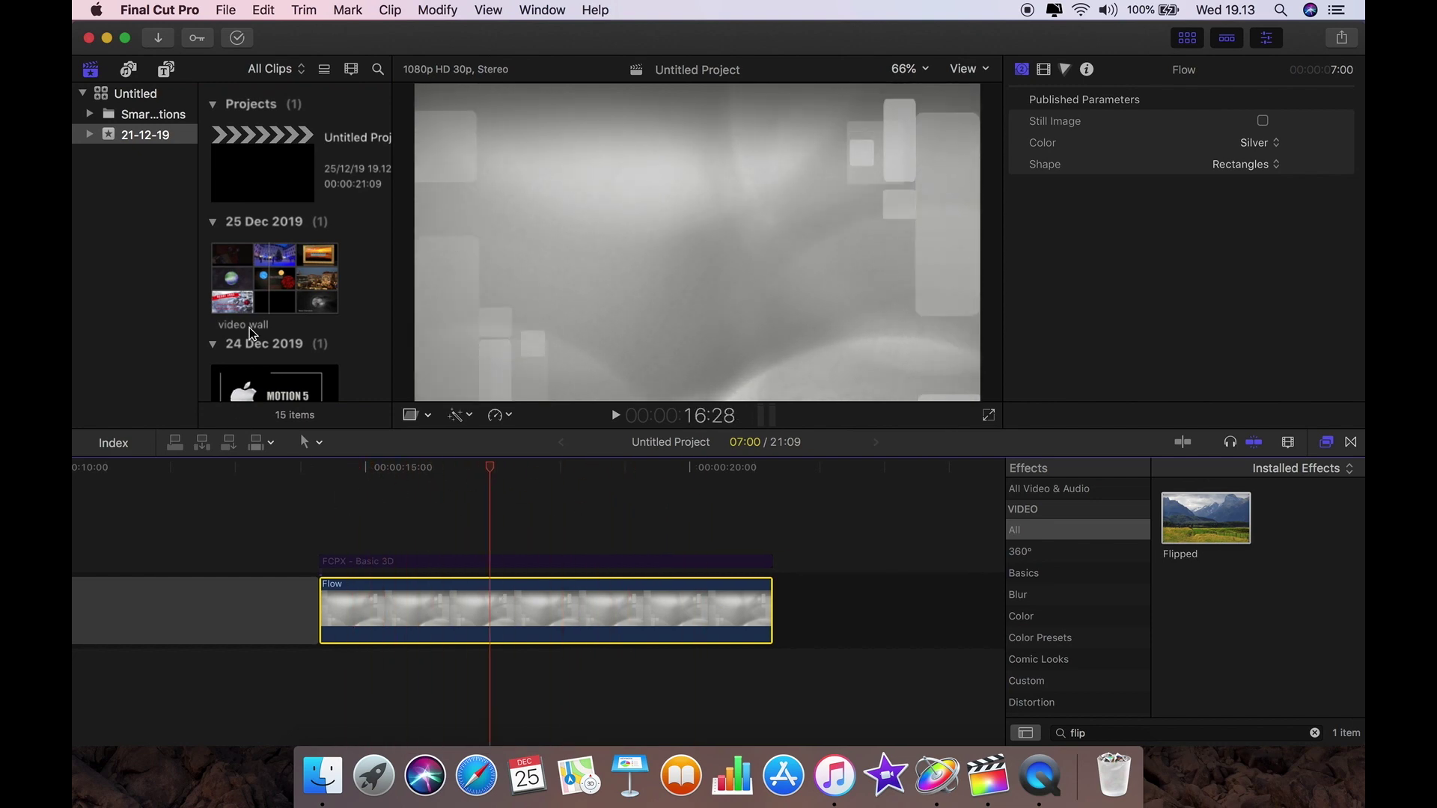
drag(255, 279, 343, 566)
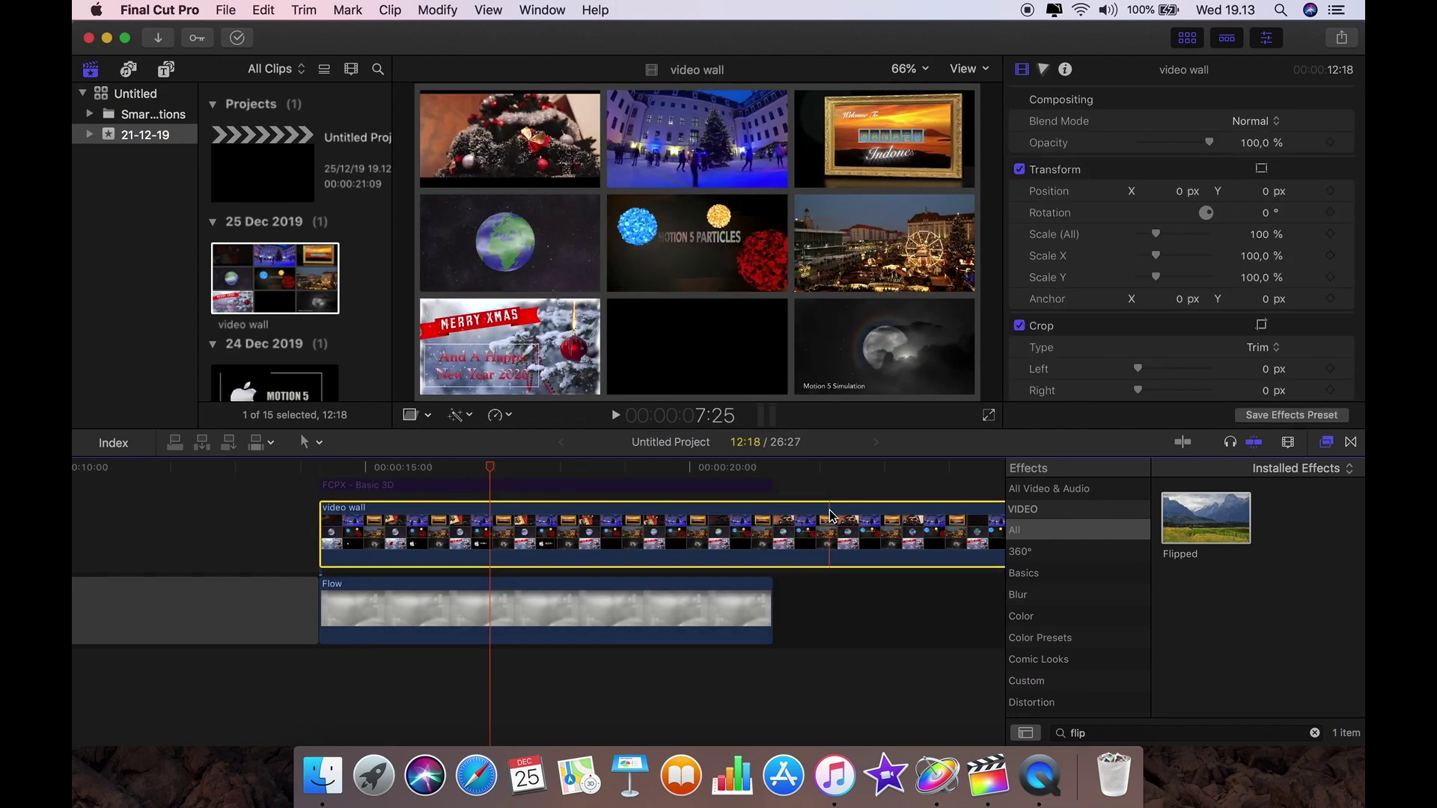
scroll(830, 515, right, 5)
drag(892, 539, 528, 540)
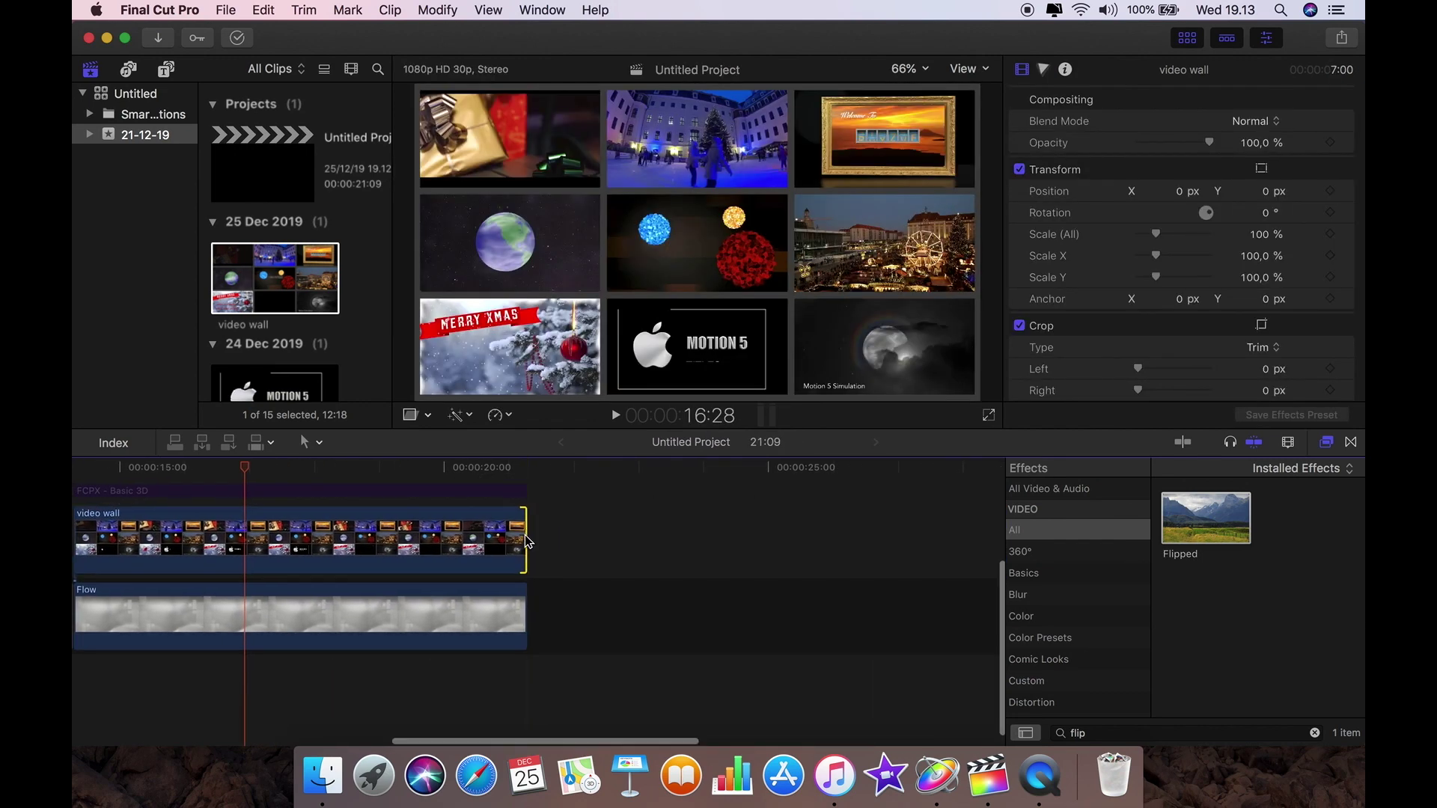
scroll(527, 540, left, 5)
click(514, 490)
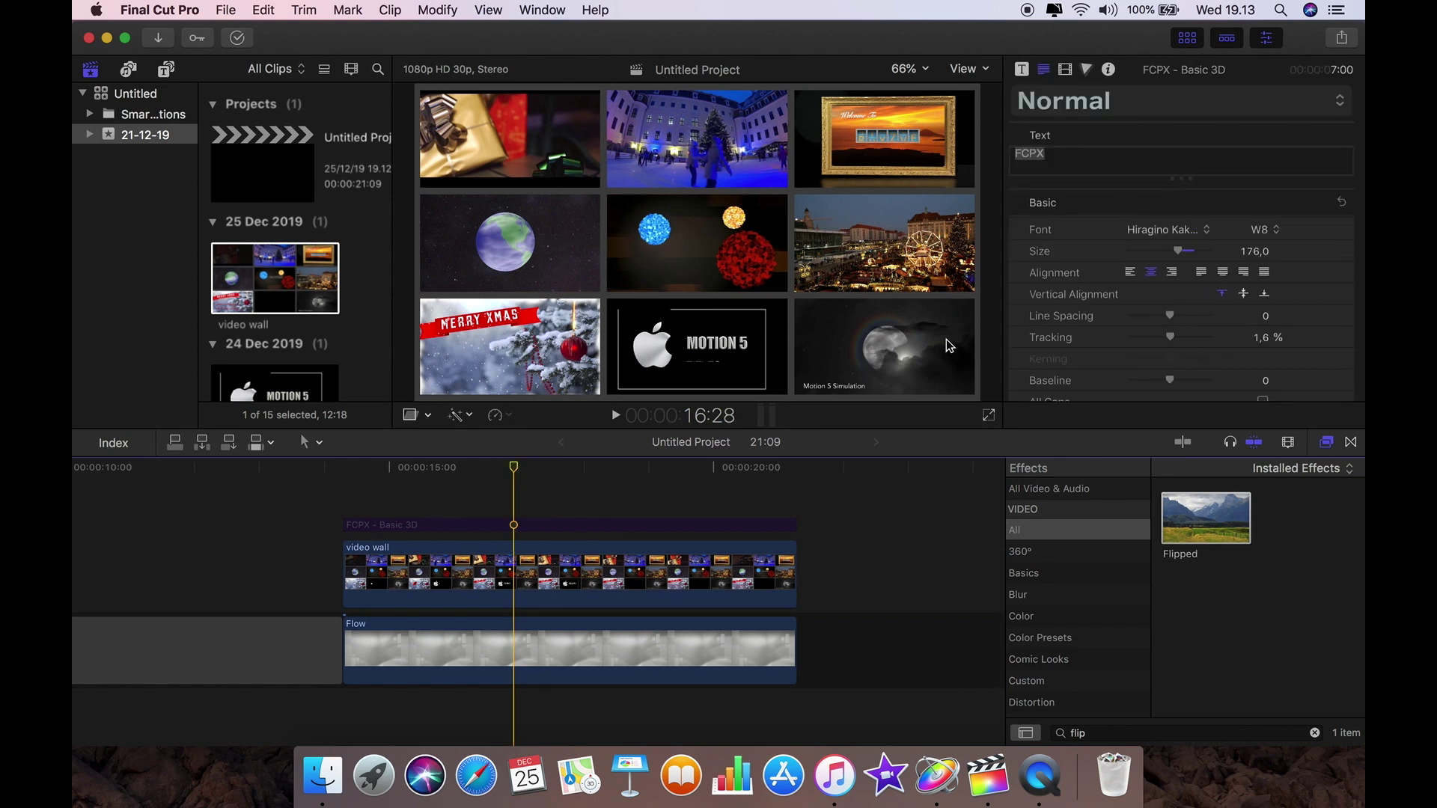
- Scale the video wall to 65% and move it up and to the left in the viewer
key(super+Down)
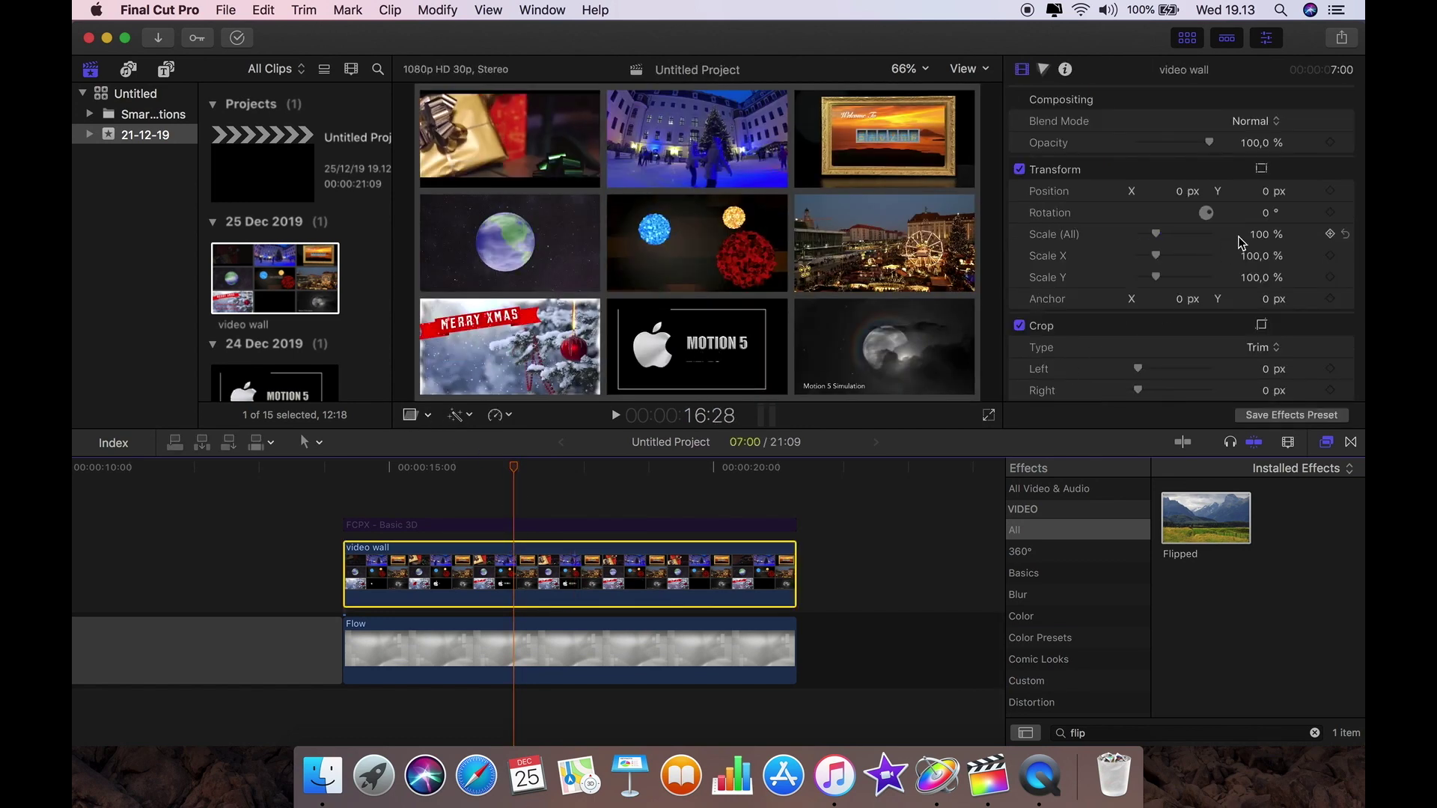
click(1261, 234)
key(Return)
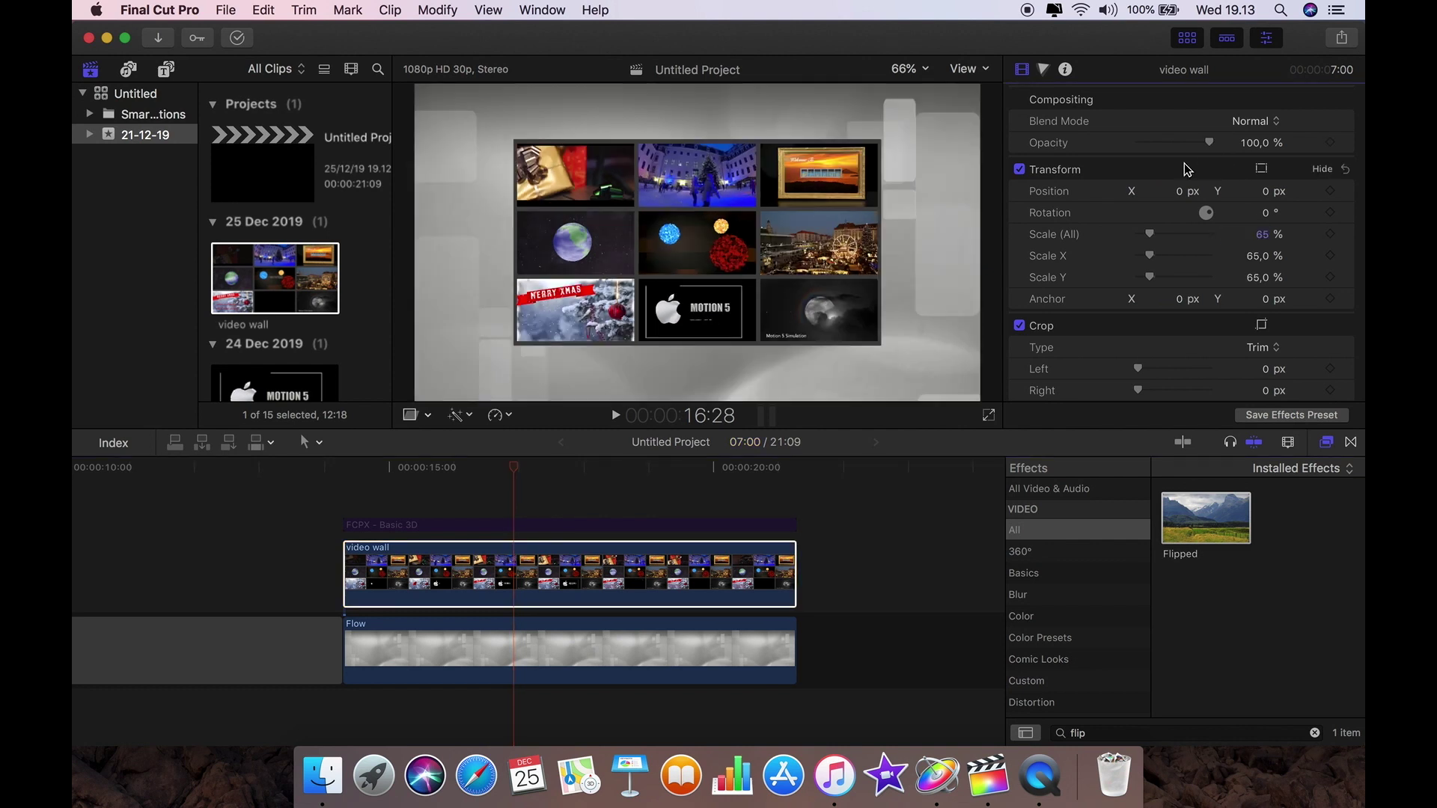
click(410, 416)
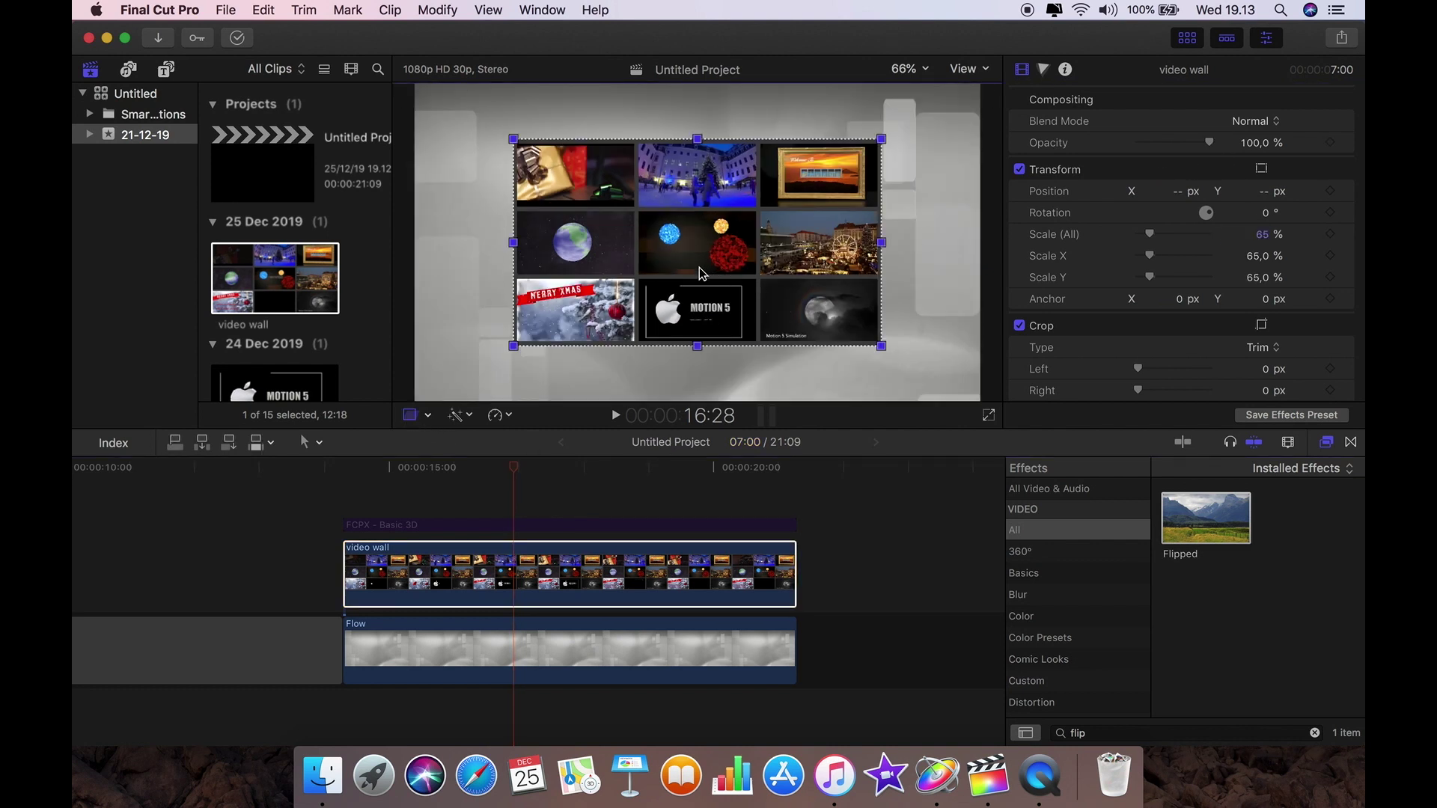
drag(723, 274, 681, 250)
- Park the playhead at the project end and turn on Distort for the video wall clip
click(648, 378)
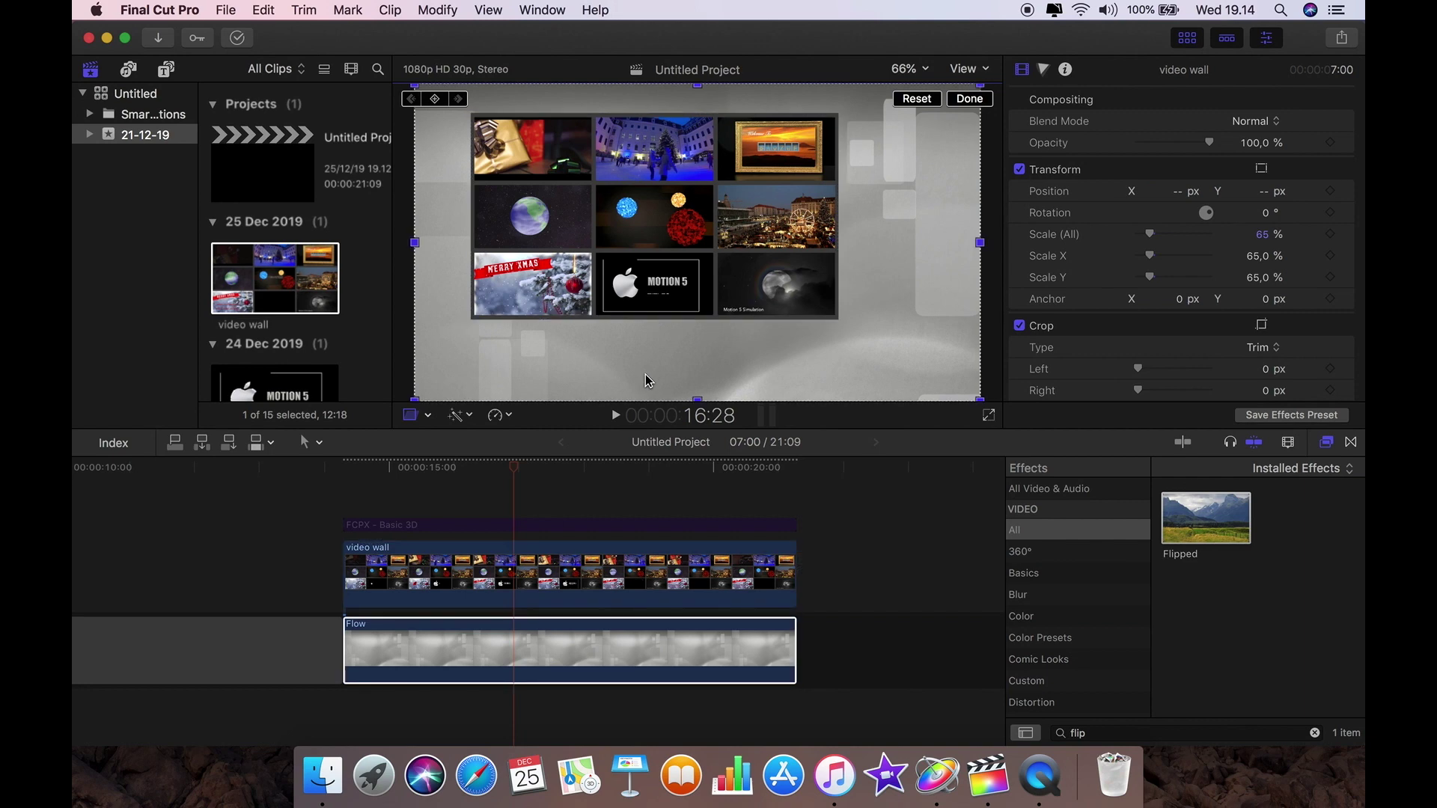
drag(514, 470, 796, 496)
key(Left)
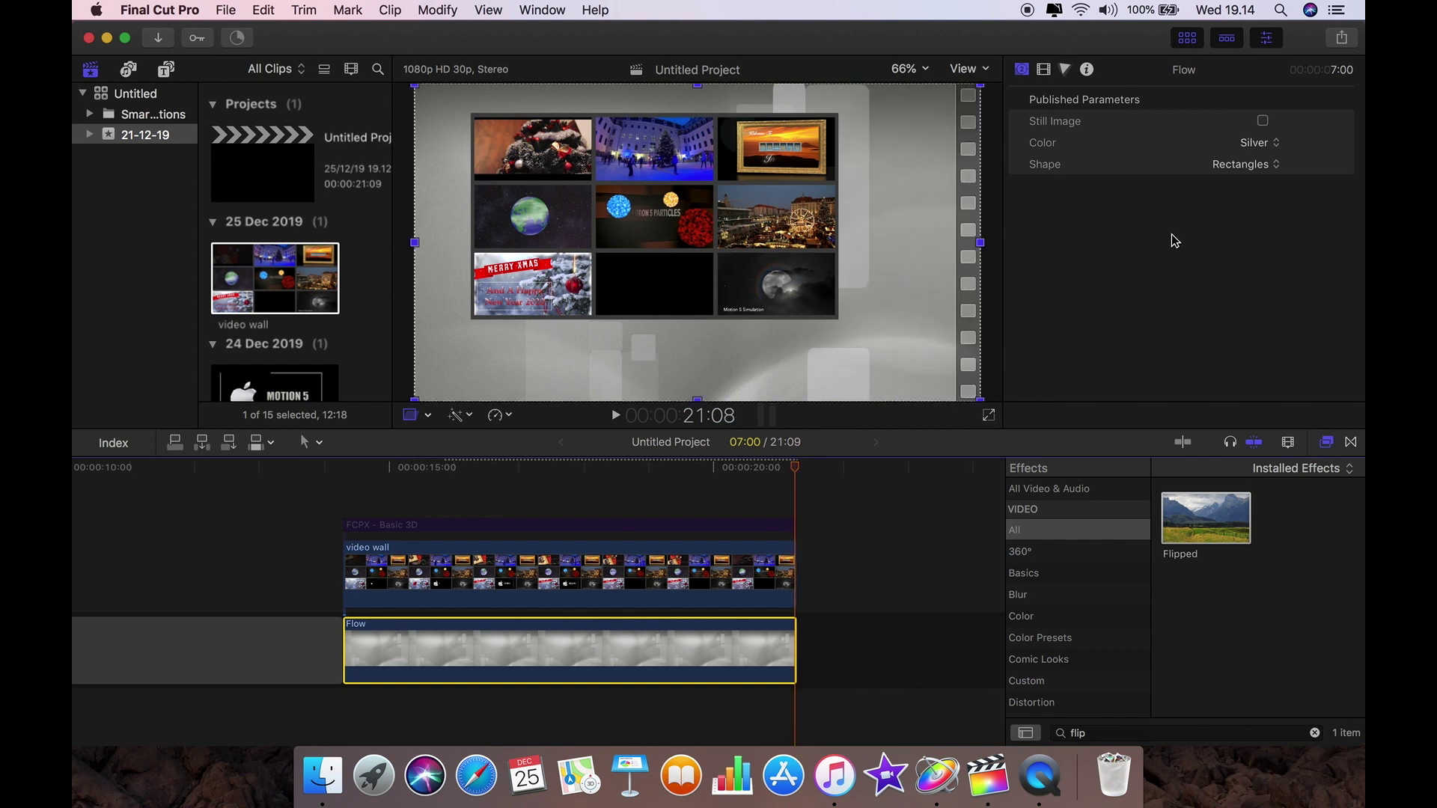
key(alt+d)
click(778, 572)
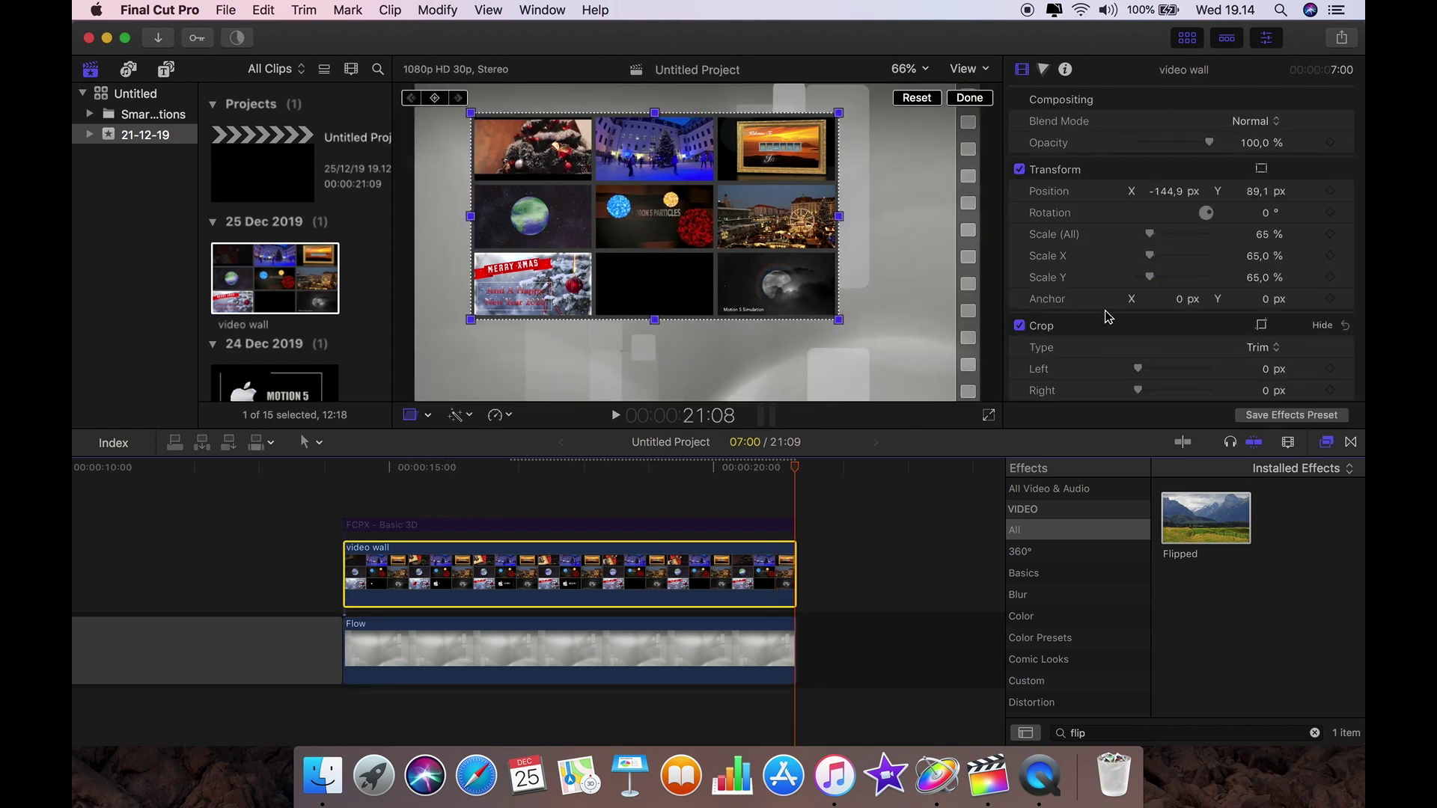
scroll(1198, 300, down, 5)
scroll(1225, 295, down, 3)
- Keyframe Distort corners at the clip end, set corner Y offsets -30, 30, -30, 30 at 14:09, then preview
click(1330, 139)
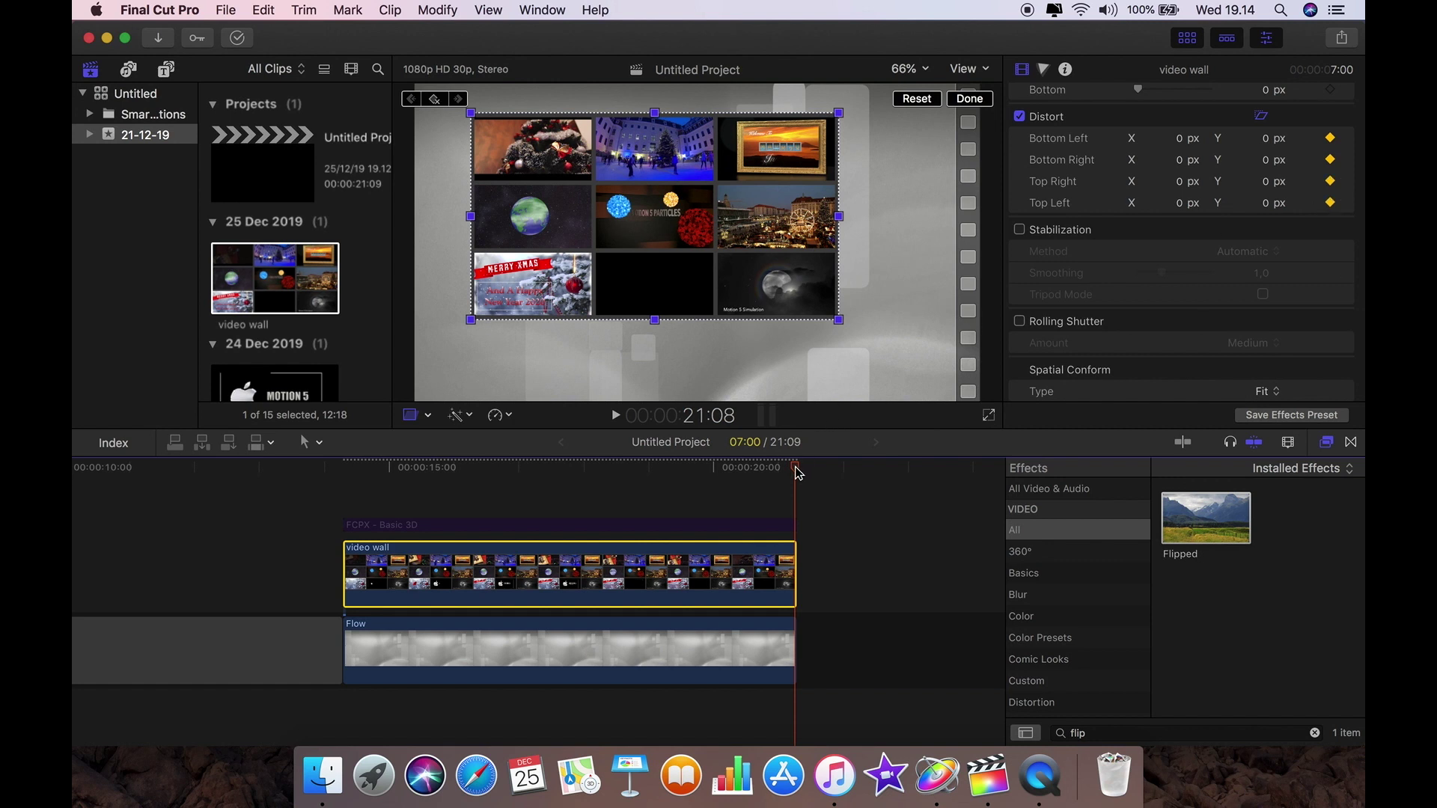
drag(798, 473, 343, 494)
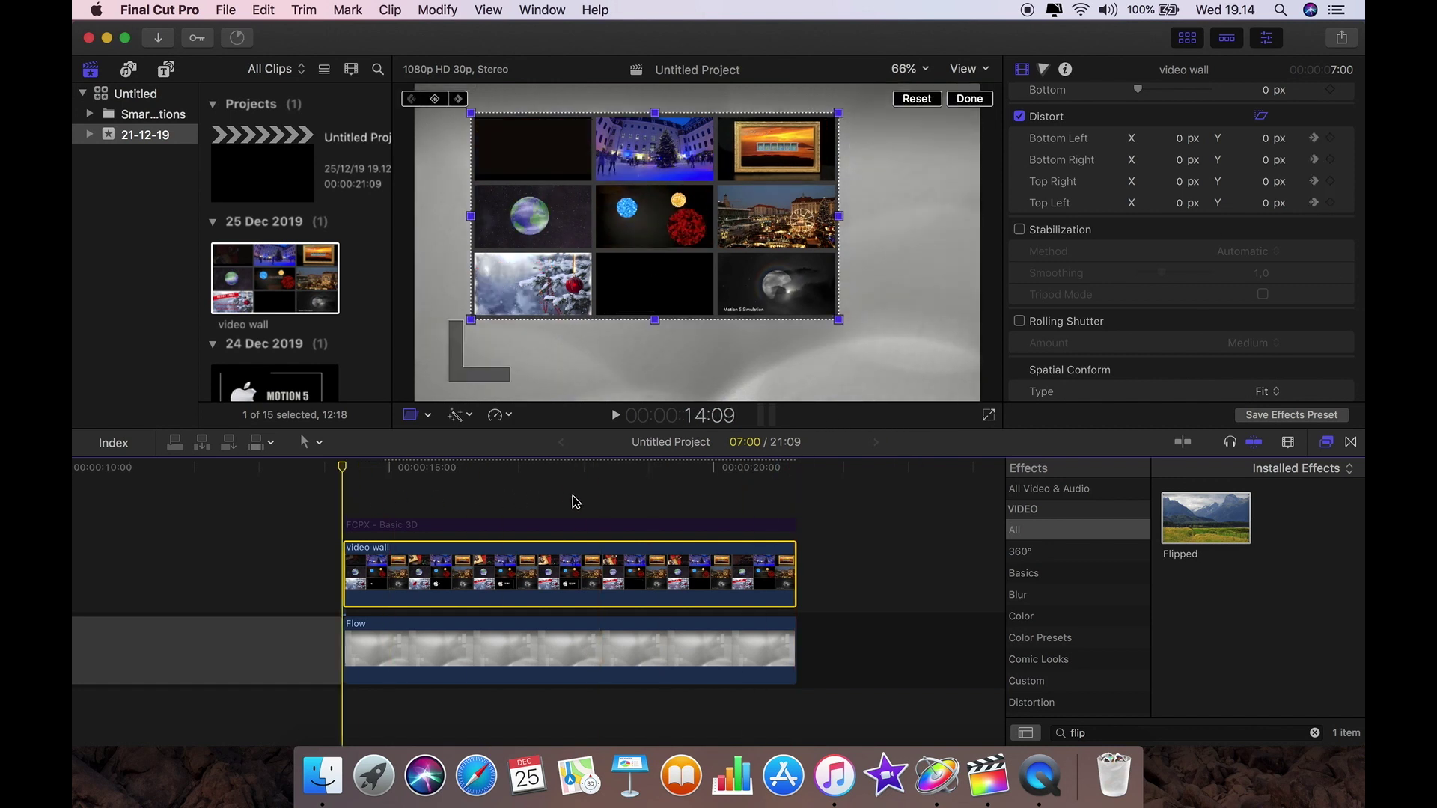
click(1267, 140)
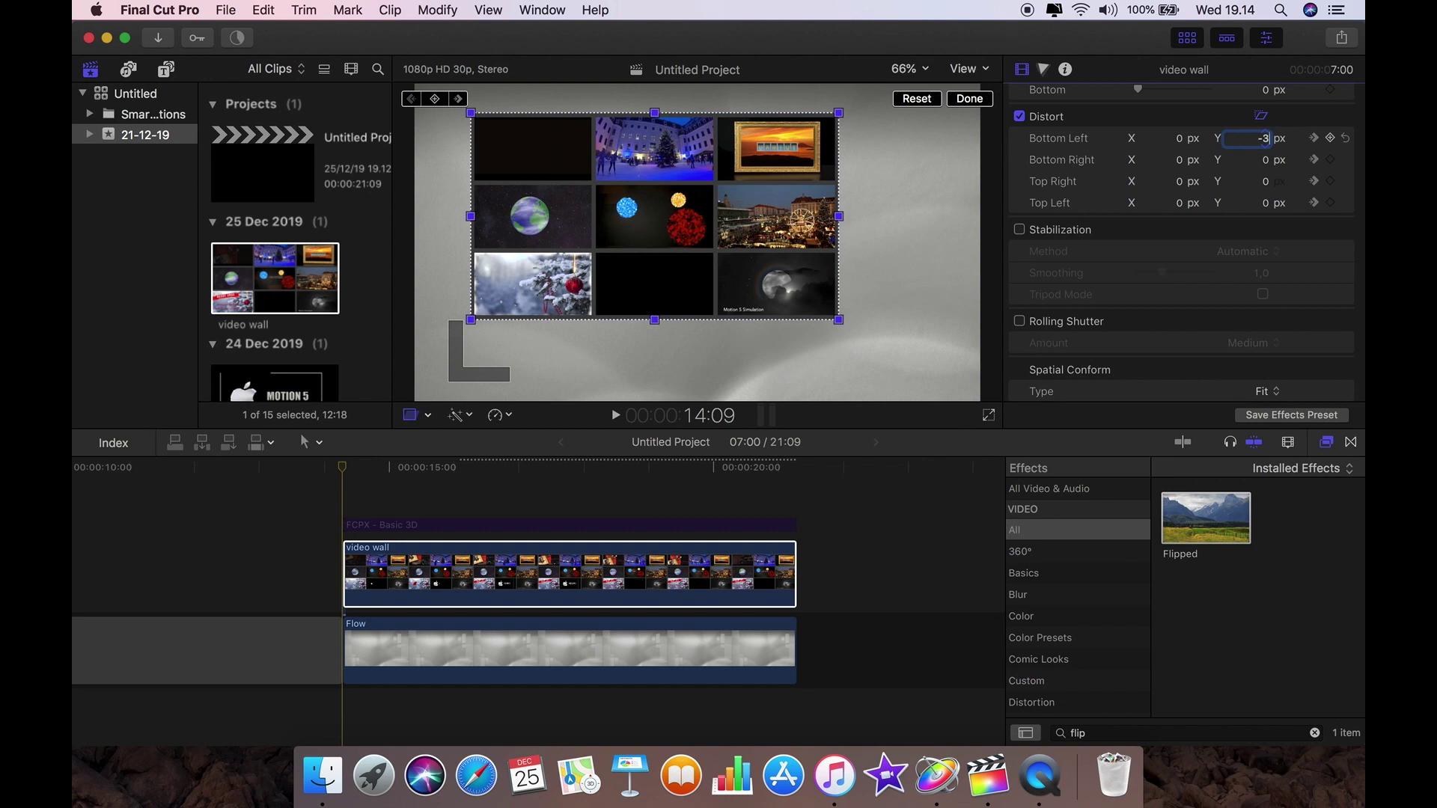
click(1267, 160)
click(1267, 181)
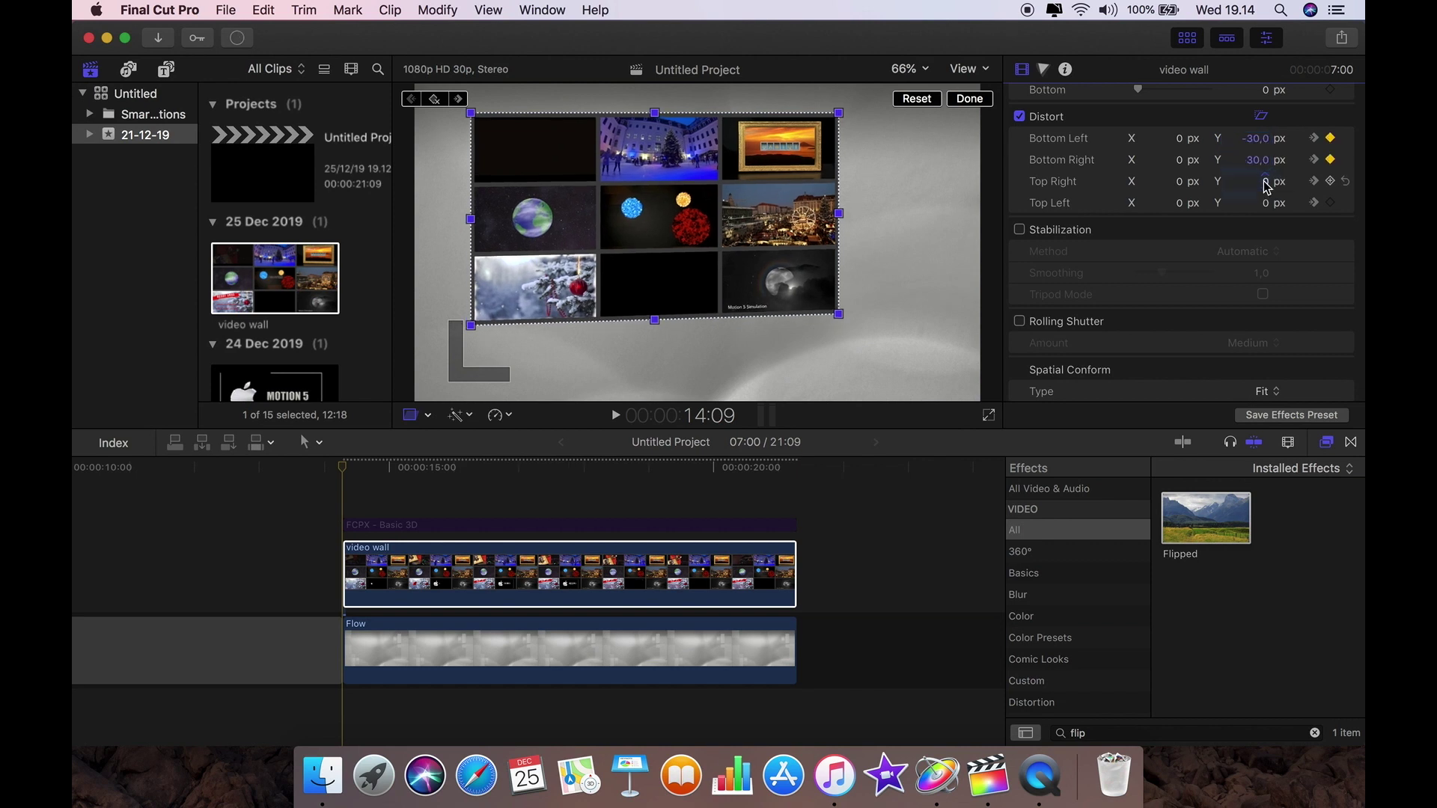
text(-30)
click(1262, 205)
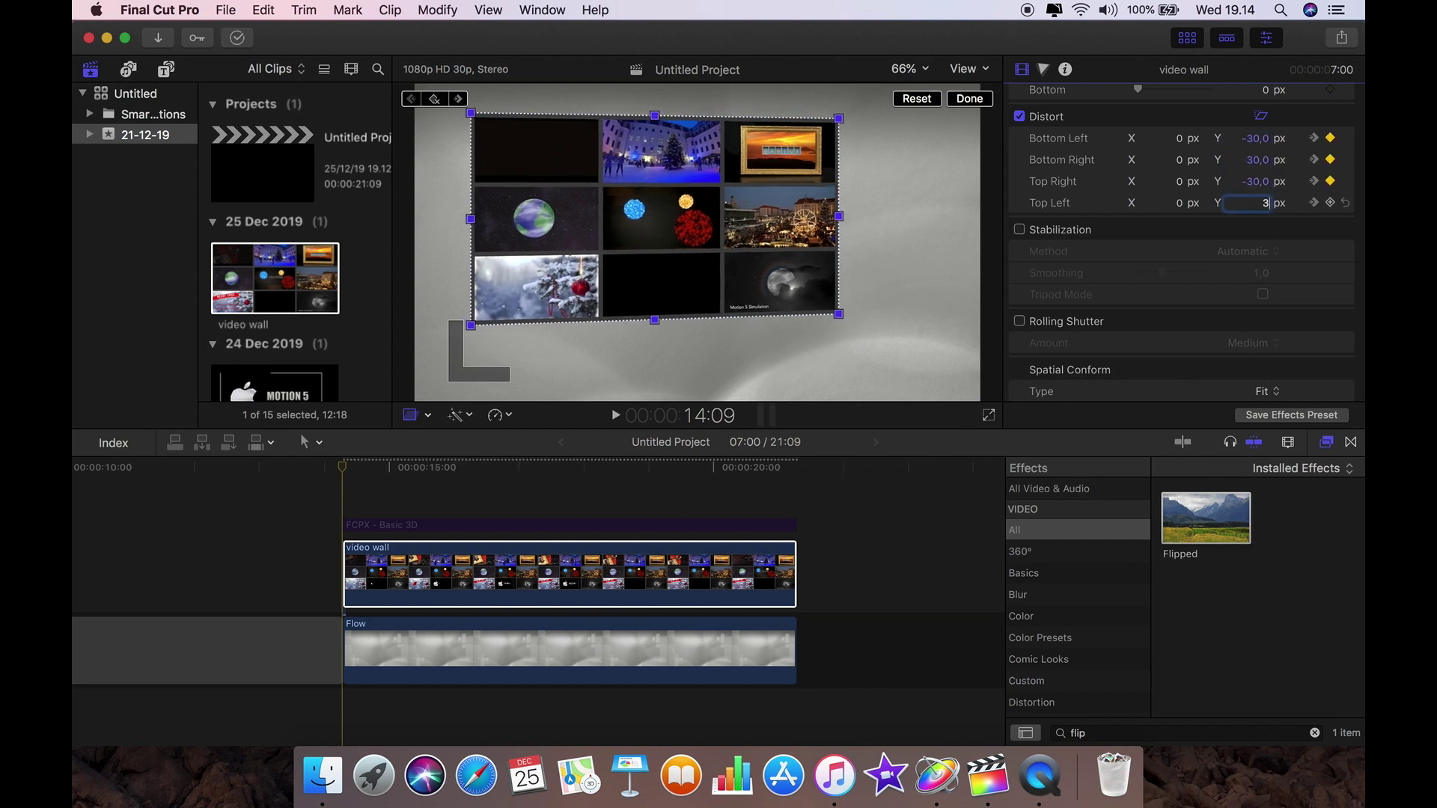
text(30)
key(Return)
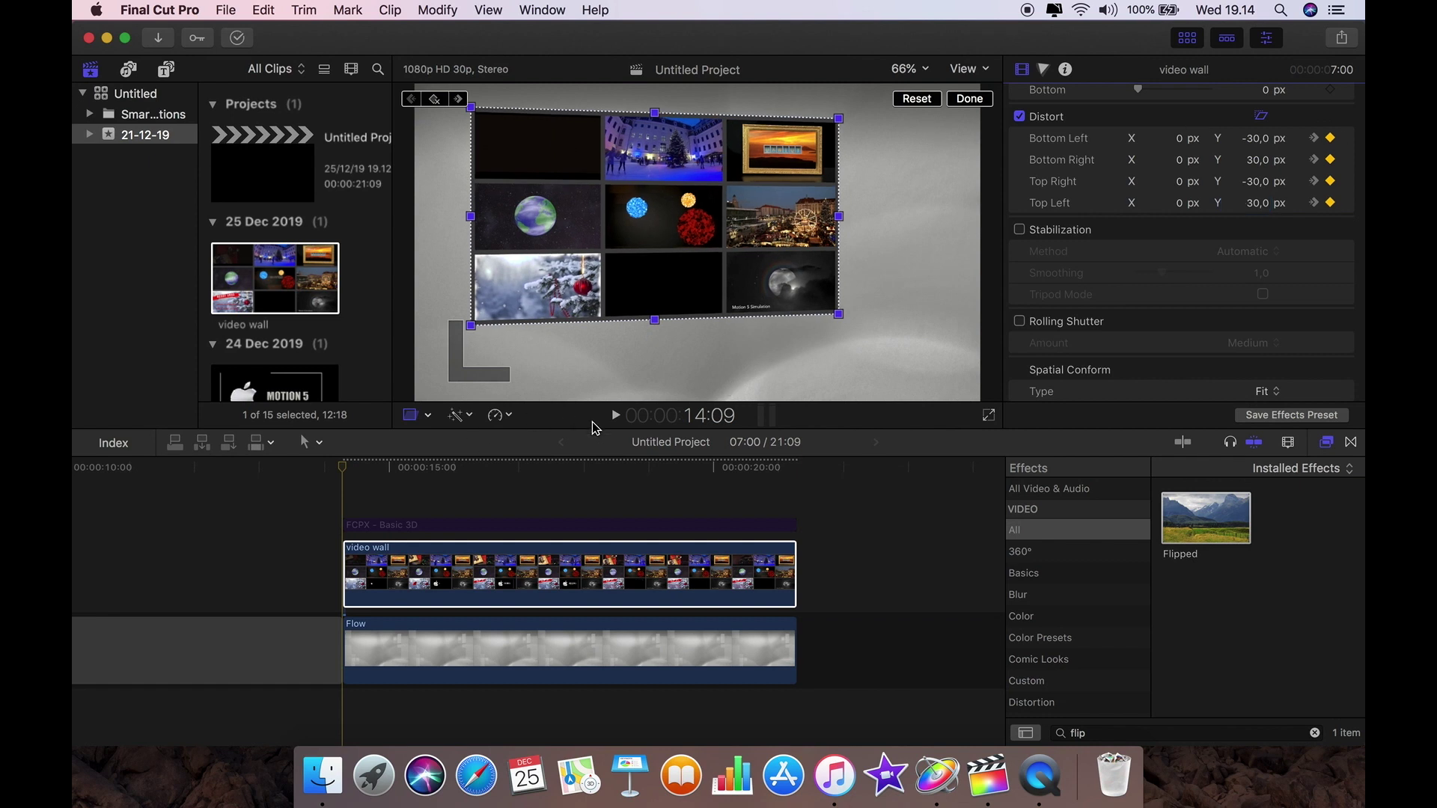
click(615, 416)
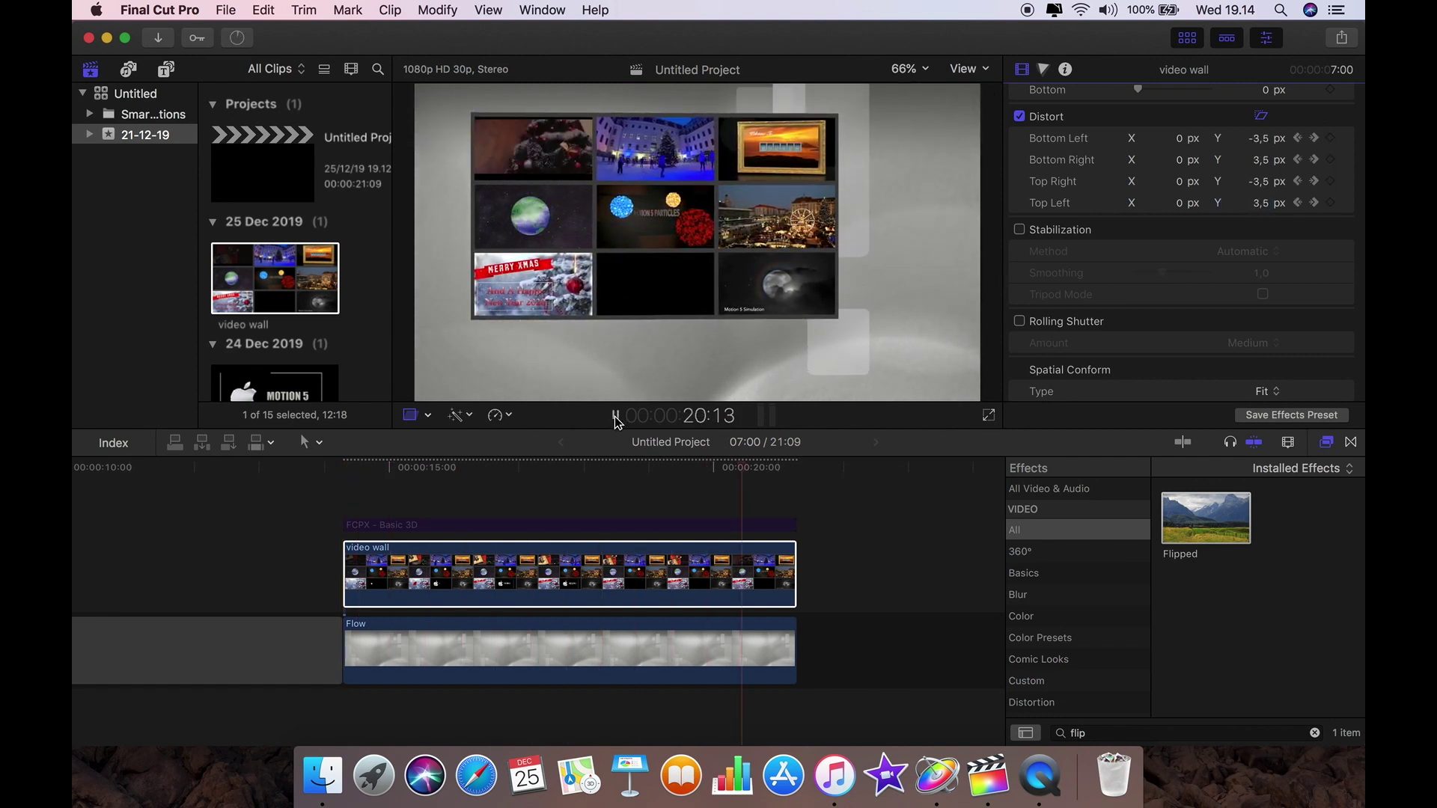
mouse_move(792, 476)
mouse_down()
mouse_move(395, 467)
mouse_move(804, 467)
mouse_move(765, 469)
mouse_up()
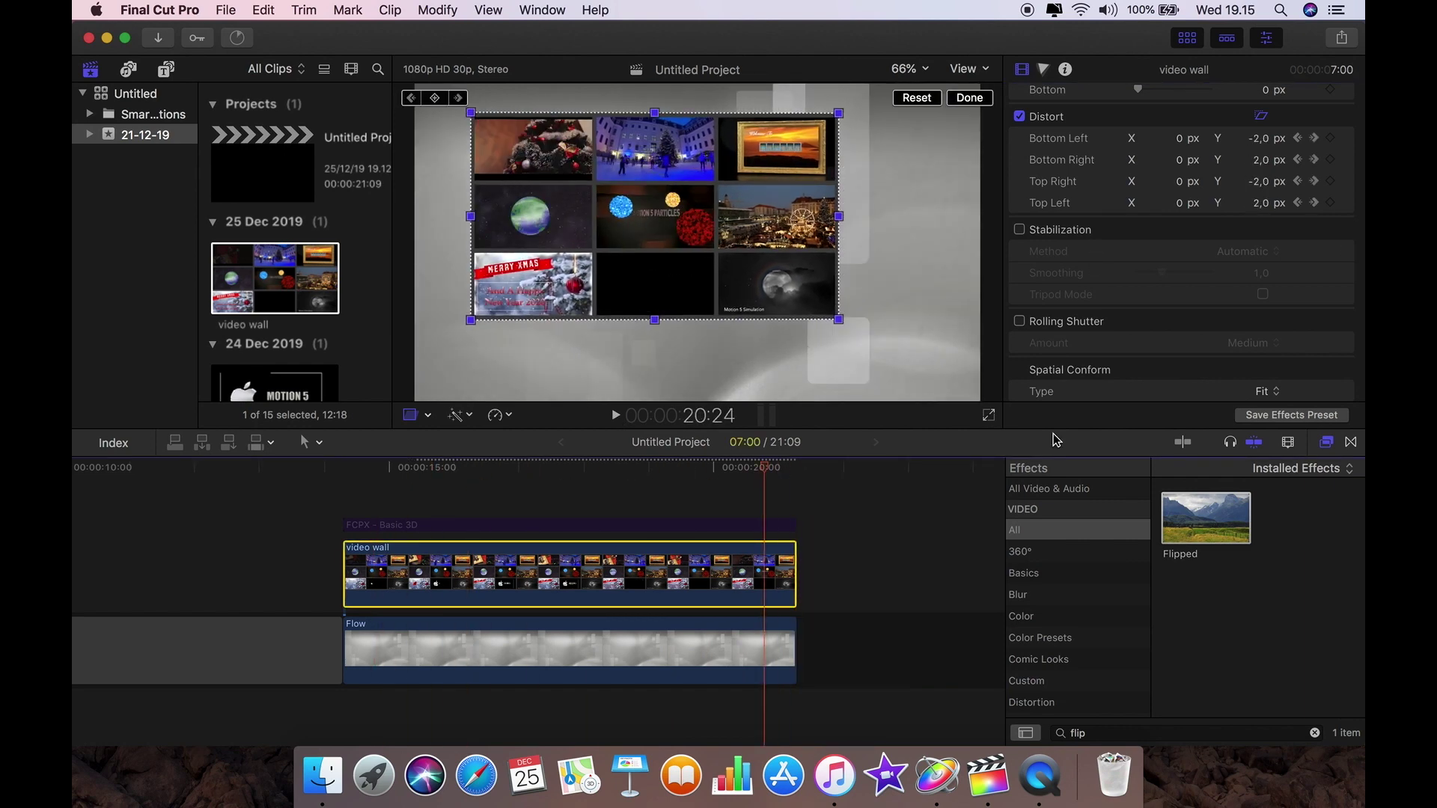
- Apply Drop Shadow to the video wall clip and offset the shadow to 0.04, -0.54 px
click(1146, 734)
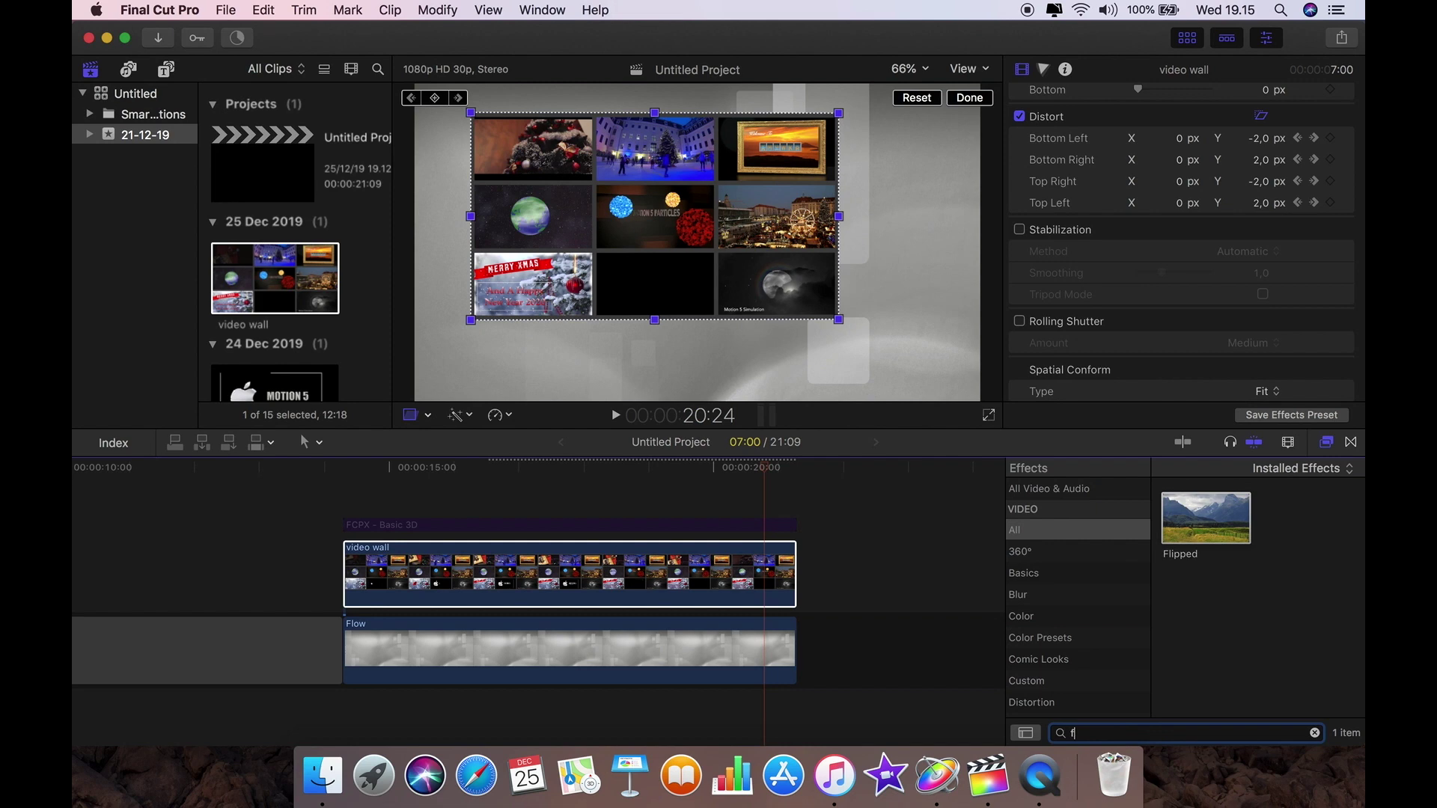
key(BackSpace)
drag(1201, 541, 539, 577)
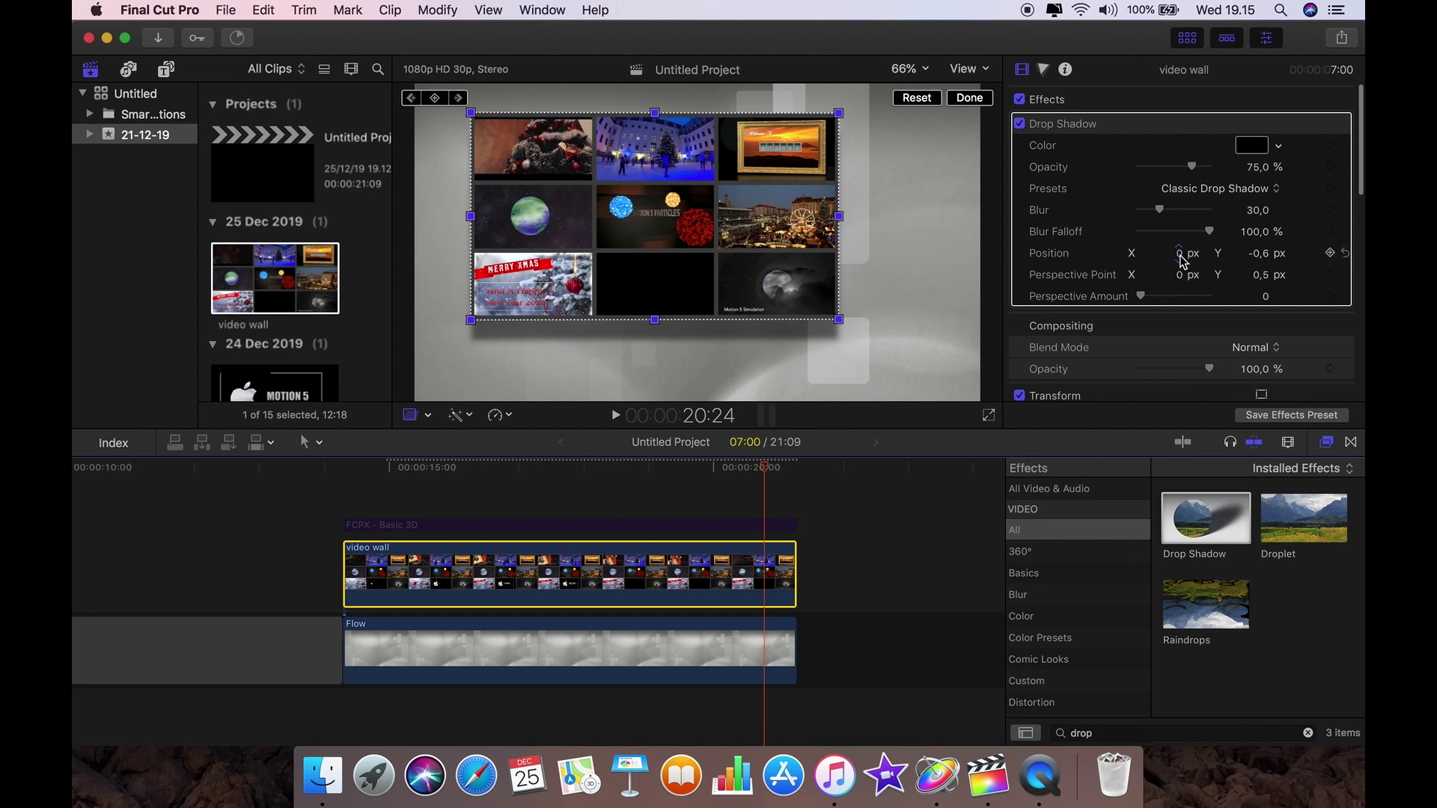
drag(1181, 255, 1258, 253)
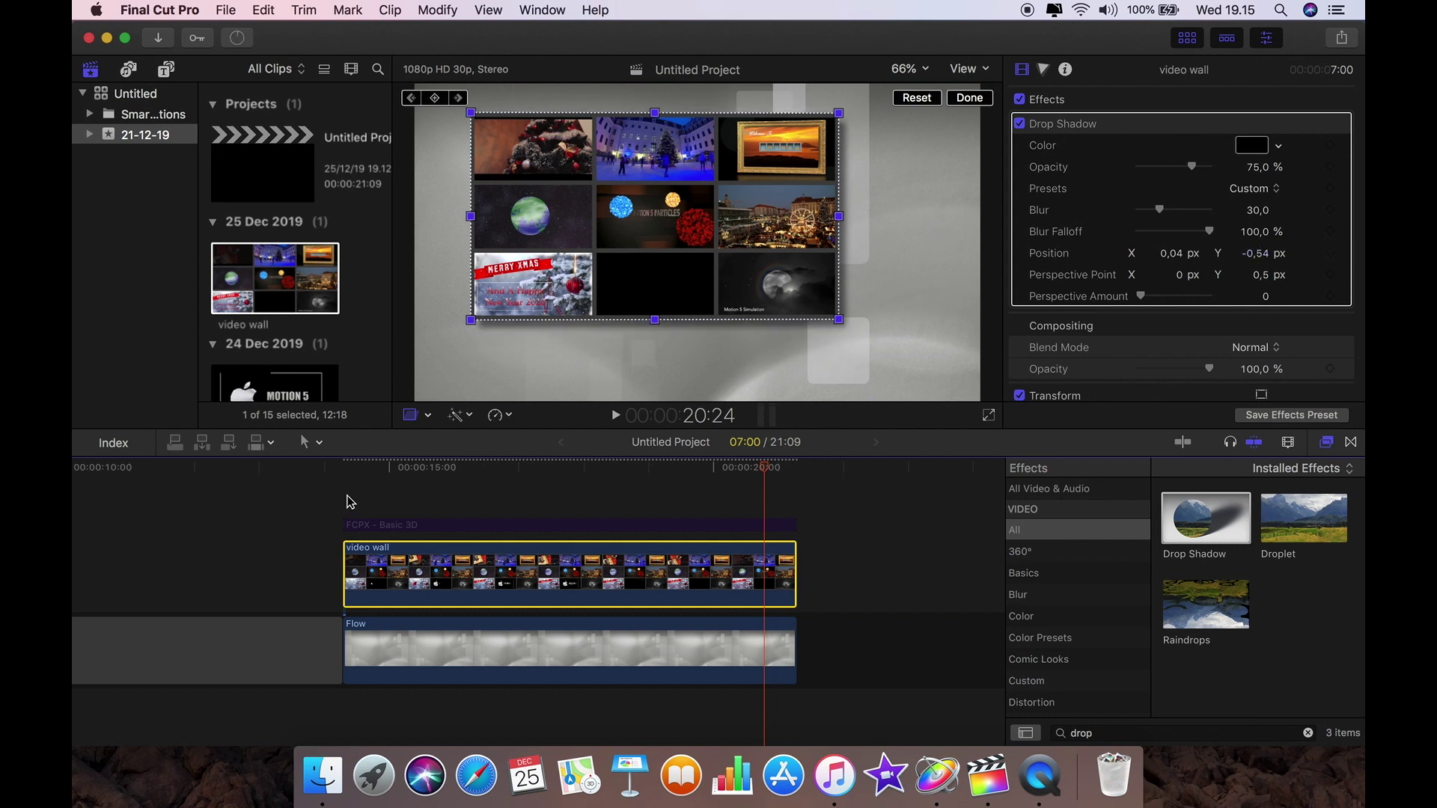
- Preview the composition, then add a second video wall copy above the first and trim its end to match
click(350, 502)
click(613, 417)
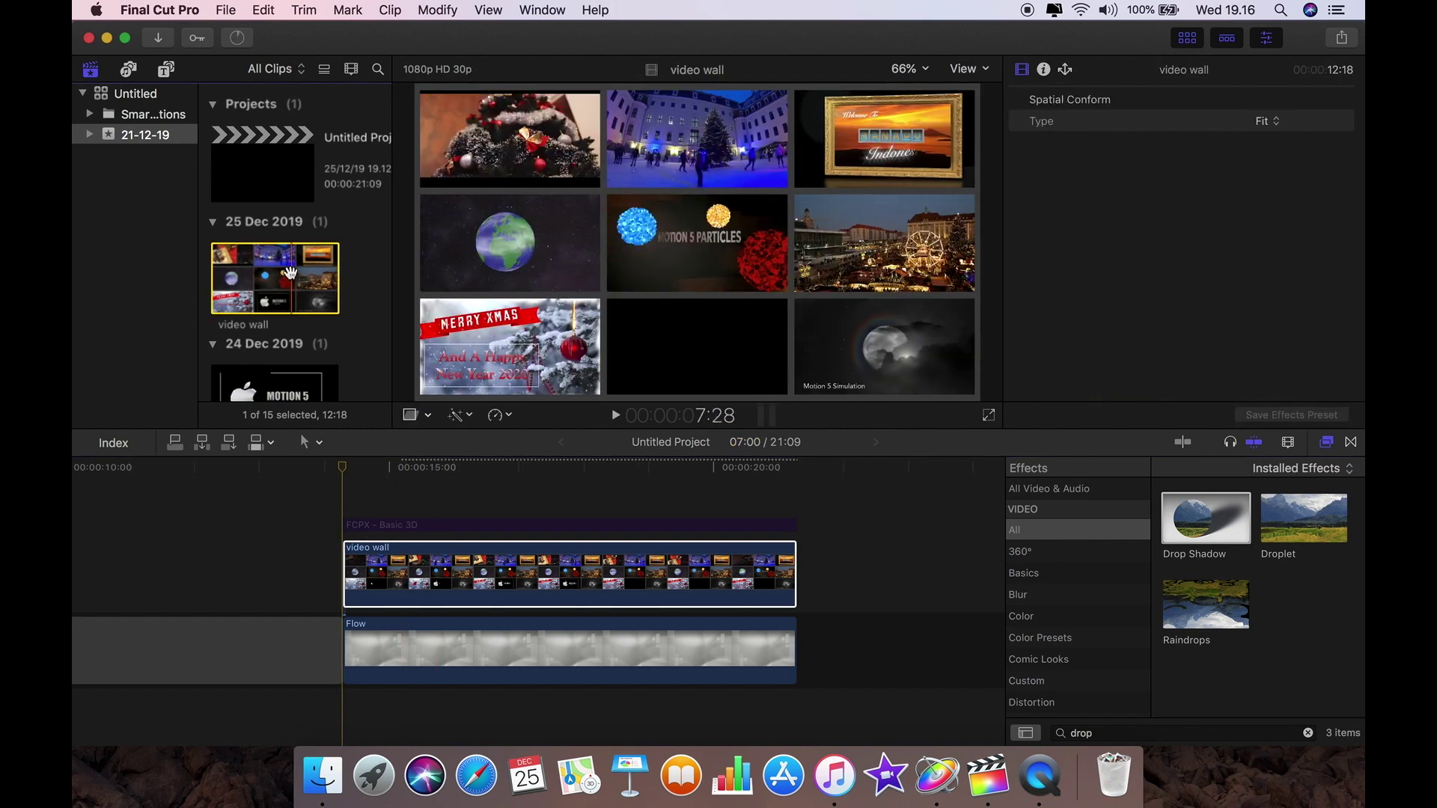
drag(275, 278, 344, 537)
scroll(837, 513, right, 5)
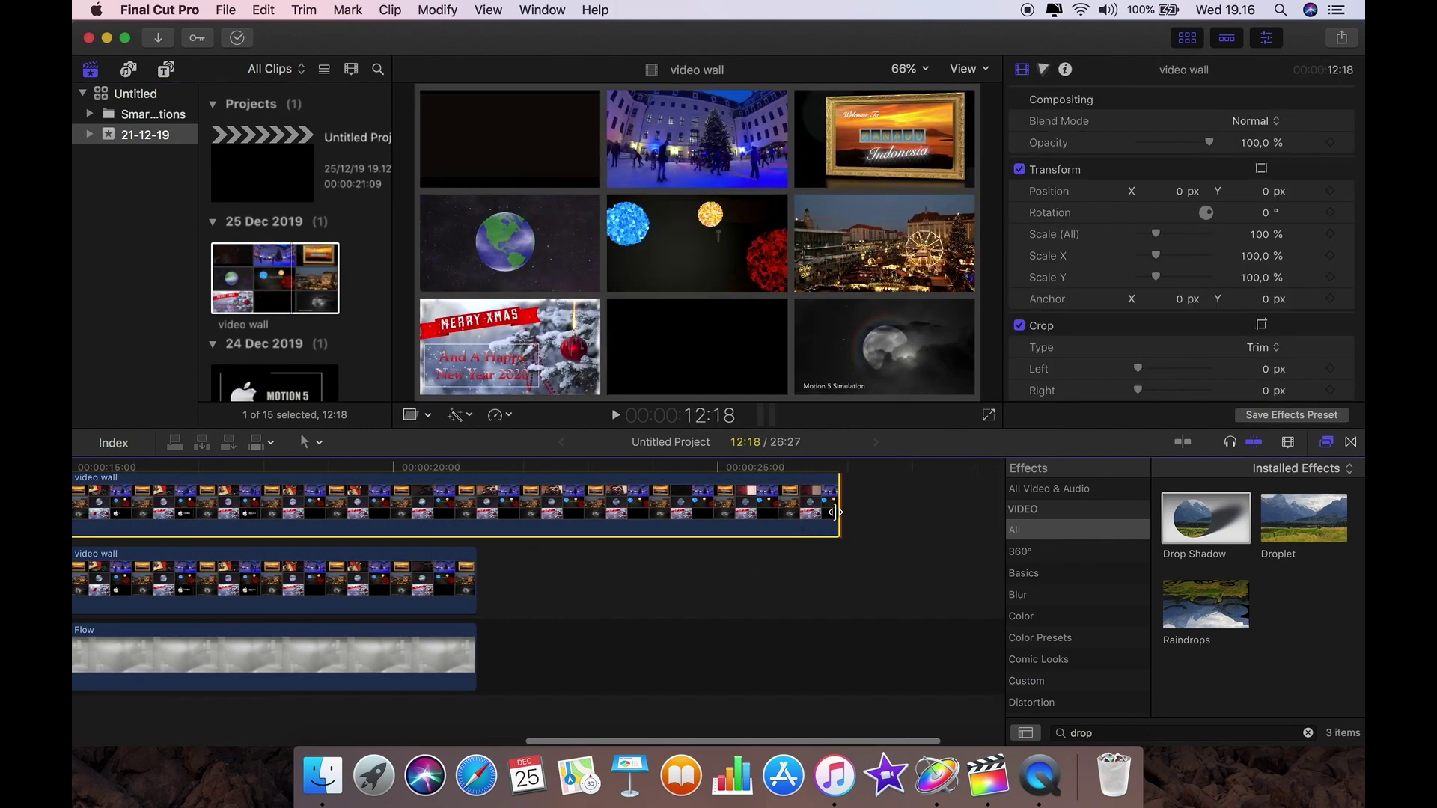
drag(836, 513, 476, 513)
scroll(498, 569, left, 10)
scroll(498, 569, up, 3)
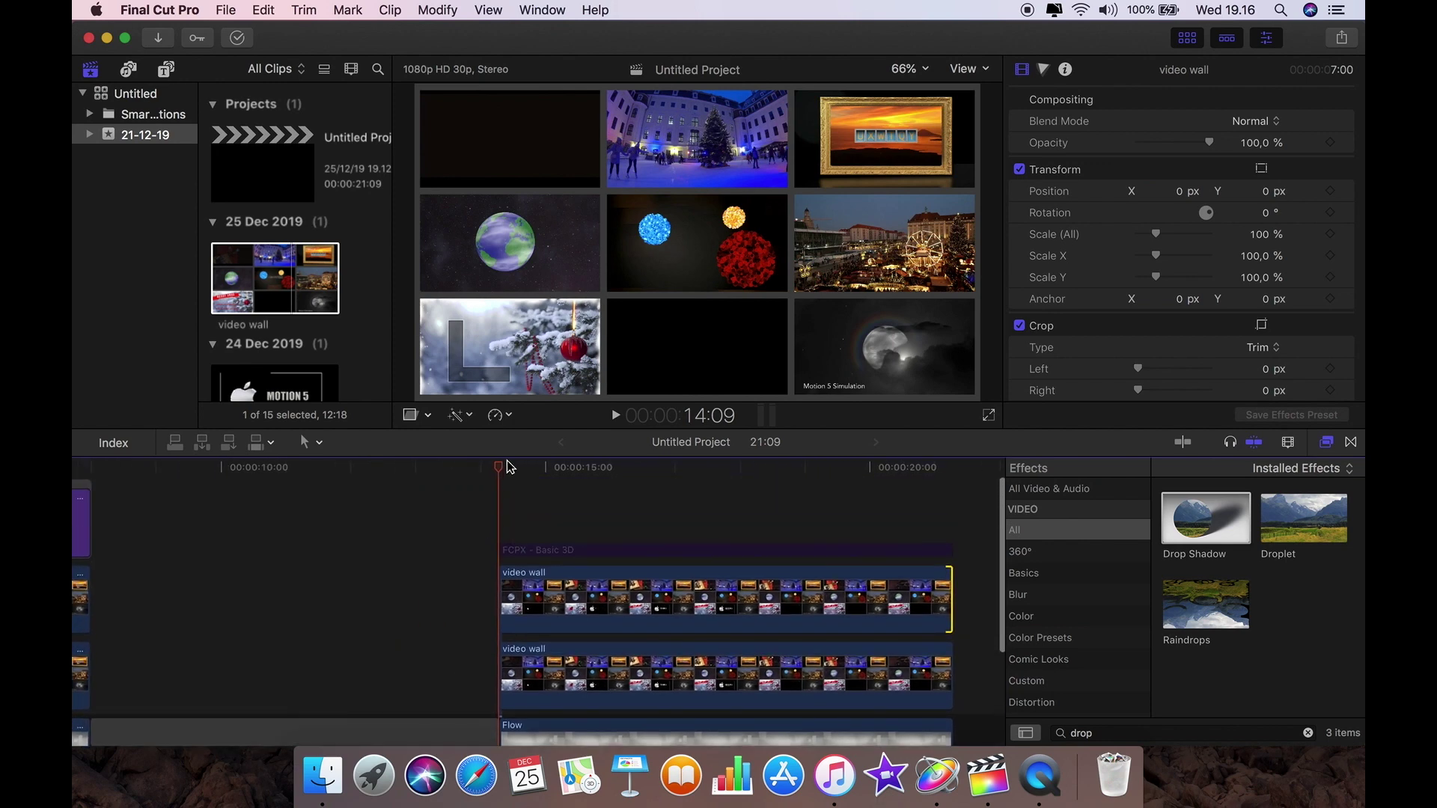
click(535, 551)
scroll(525, 511, right, 5)
scroll(526, 511, down, 2)
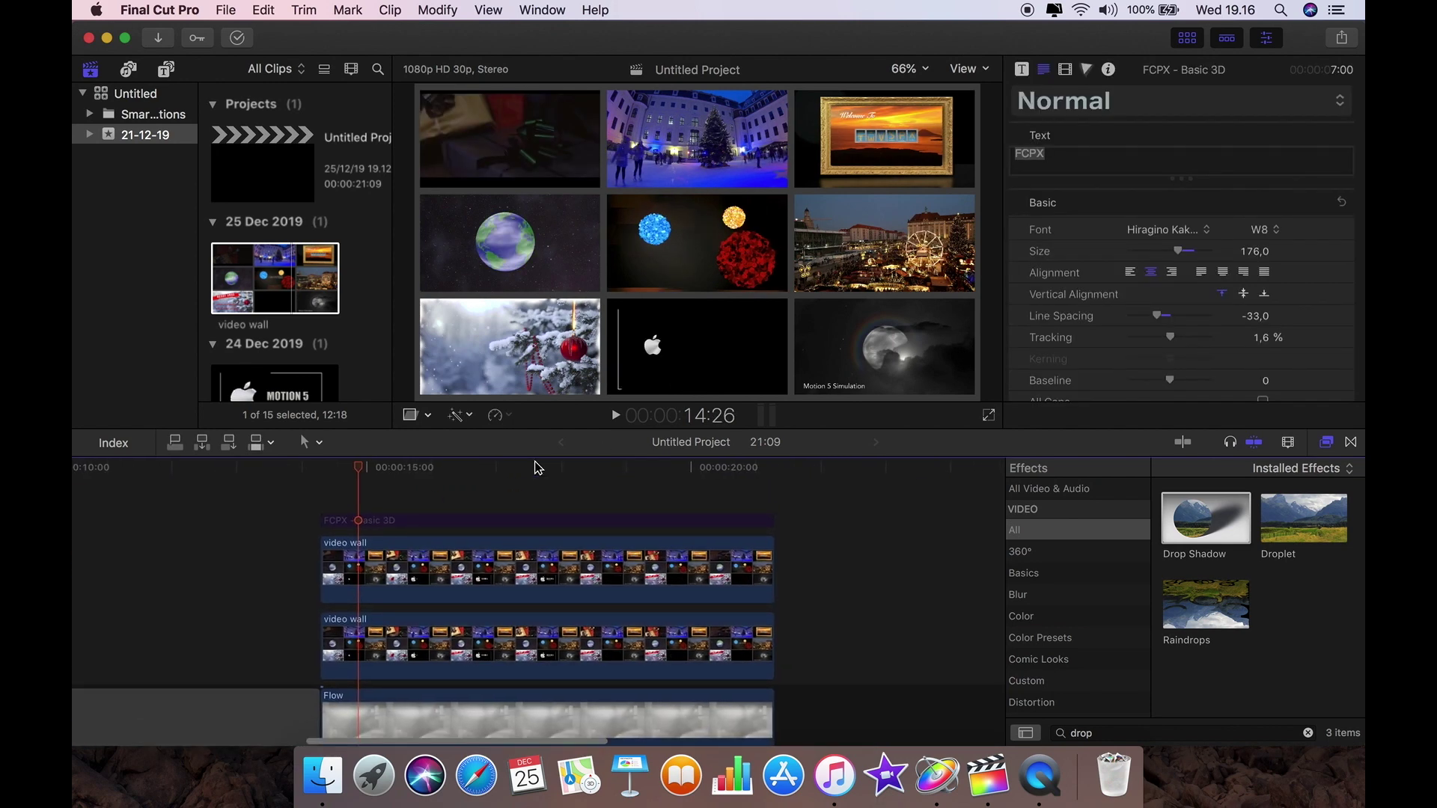
- Scale the upper copy to 65% and drag it down below the original wall
click(535, 569)
click(1257, 238)
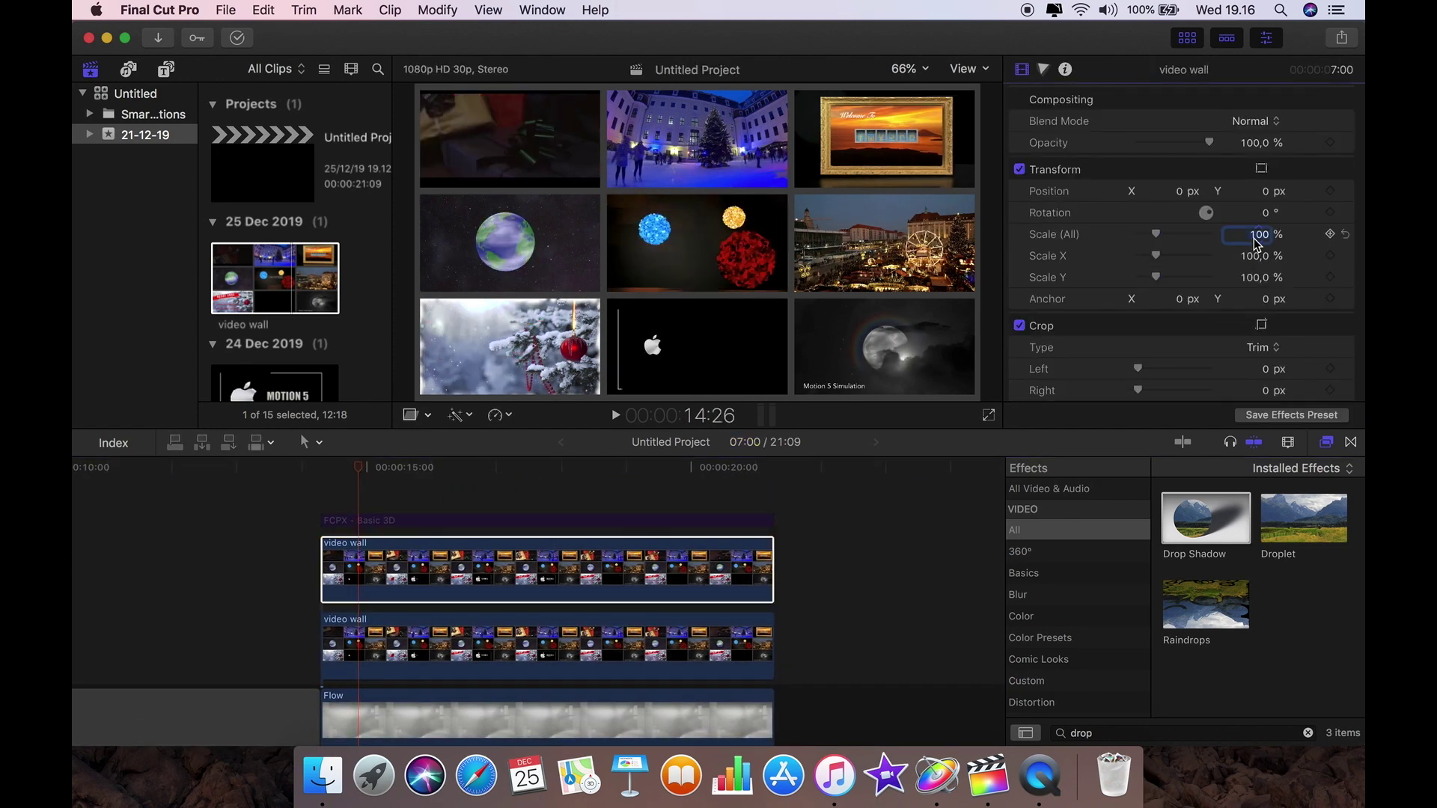
text(65)
key(Return)
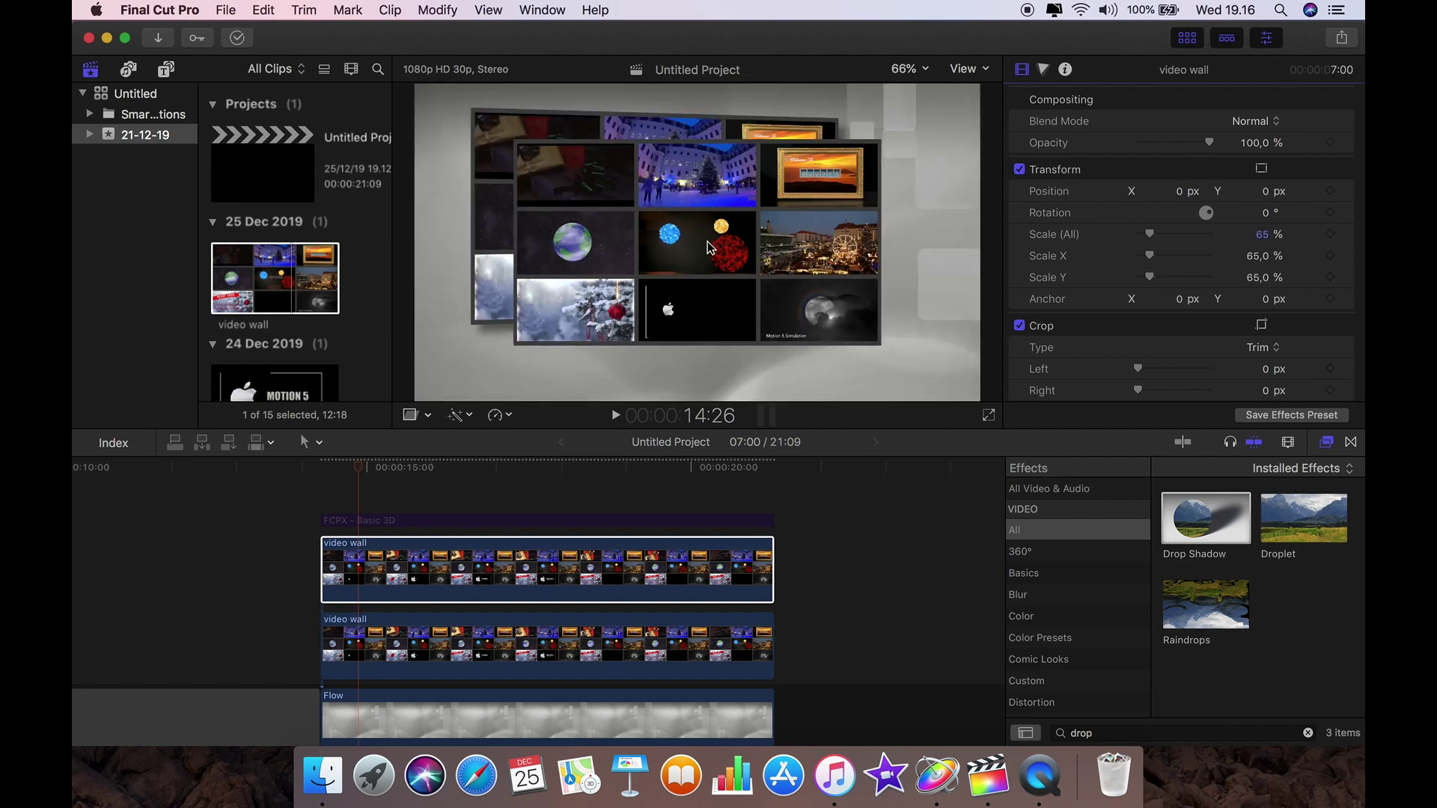
drag(360, 470, 774, 448)
click(682, 289)
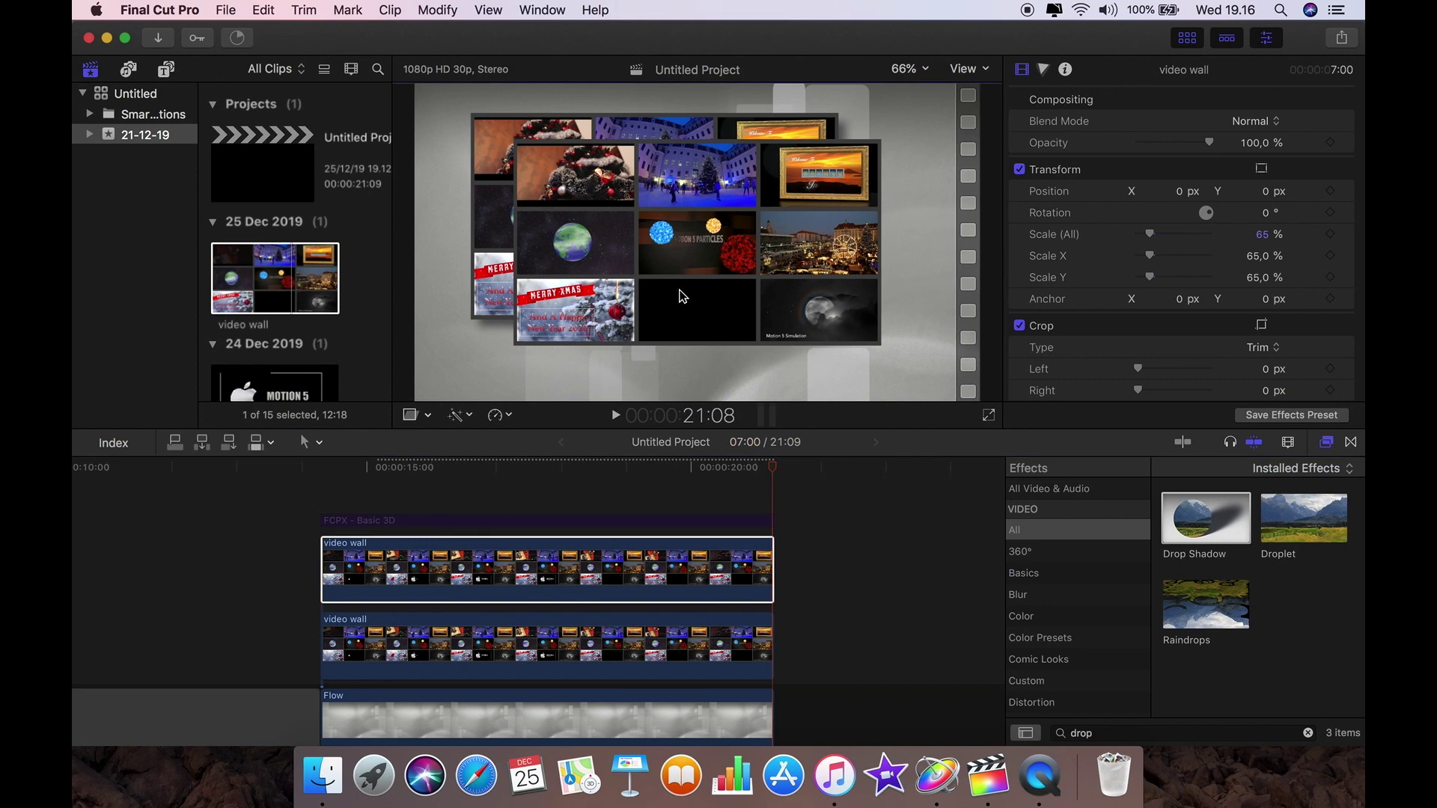
click(410, 416)
drag(736, 256, 661, 458)
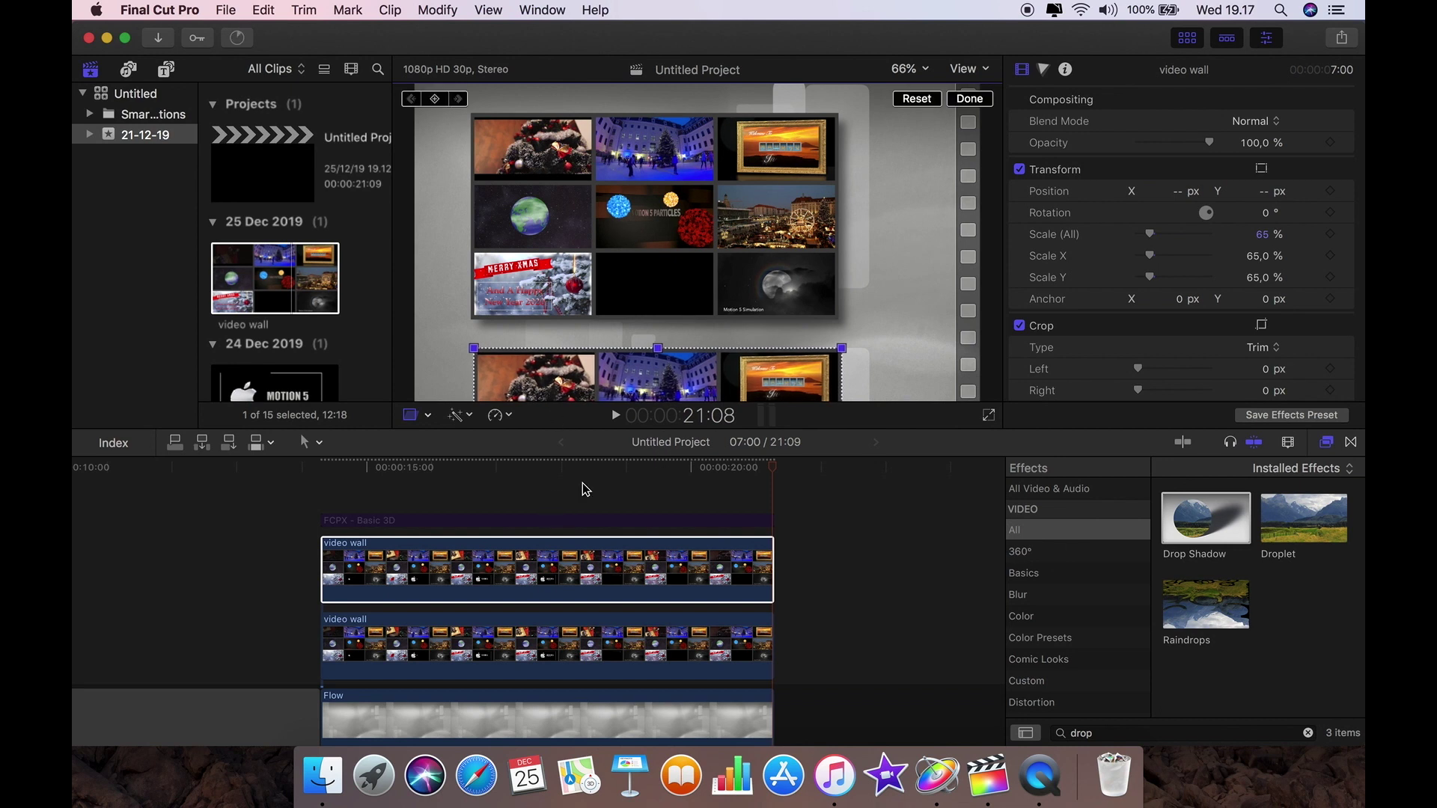
- At 21:08, add Distort keyframes to the copy's bottom-left and bottom-right corners
scroll(1280, 329, down, 10)
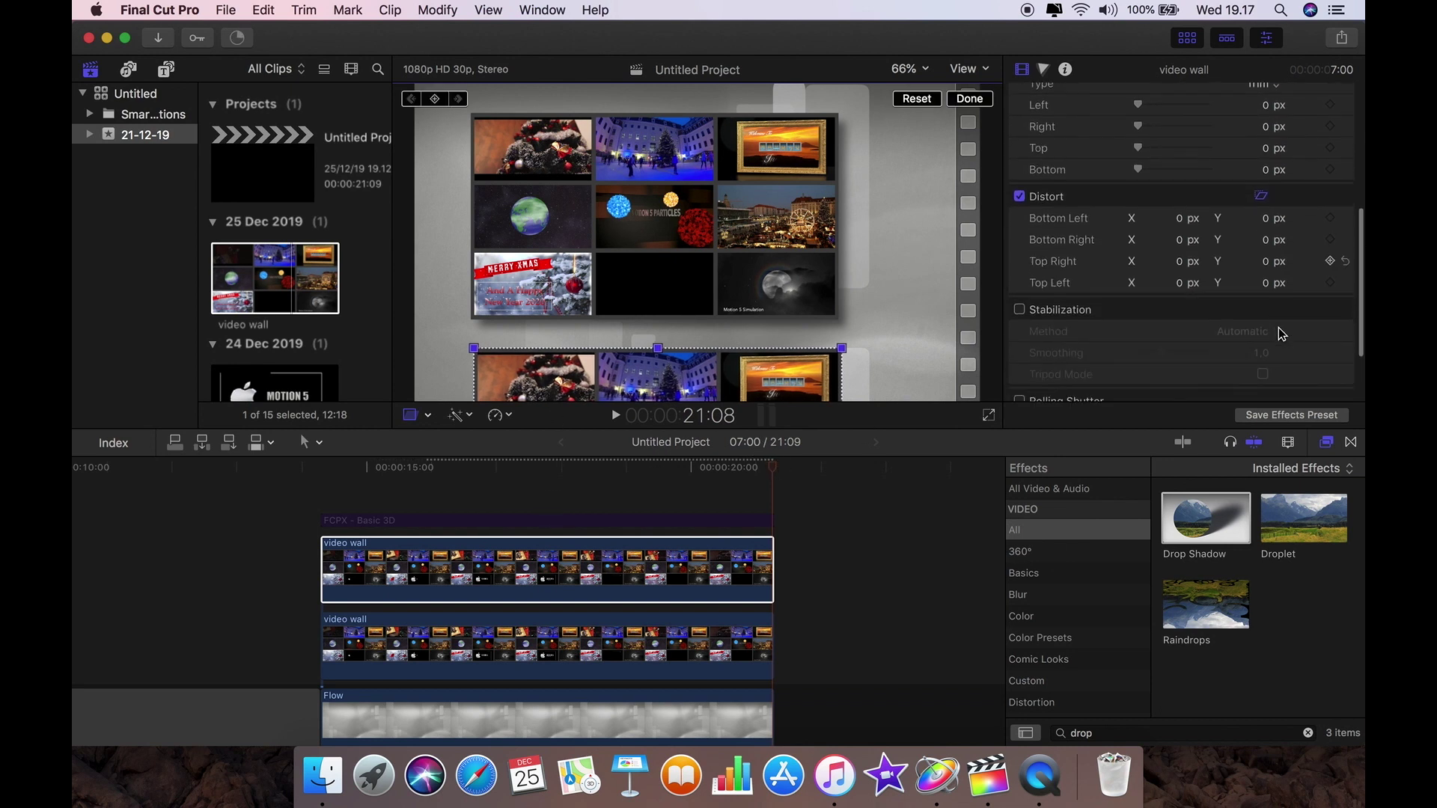
click(774, 537)
scroll(1273, 225, up, 2)
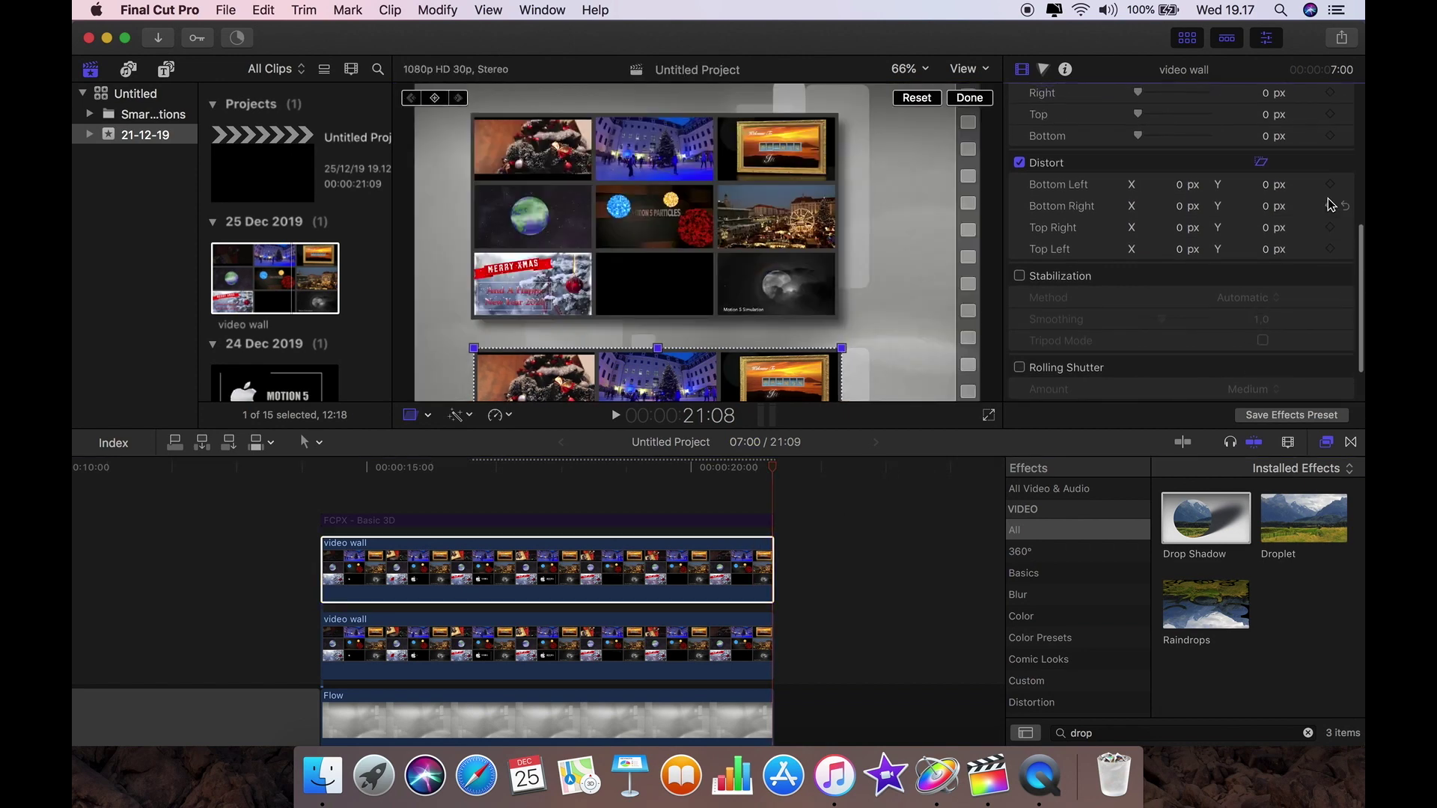
click(1330, 184)
click(1330, 206)
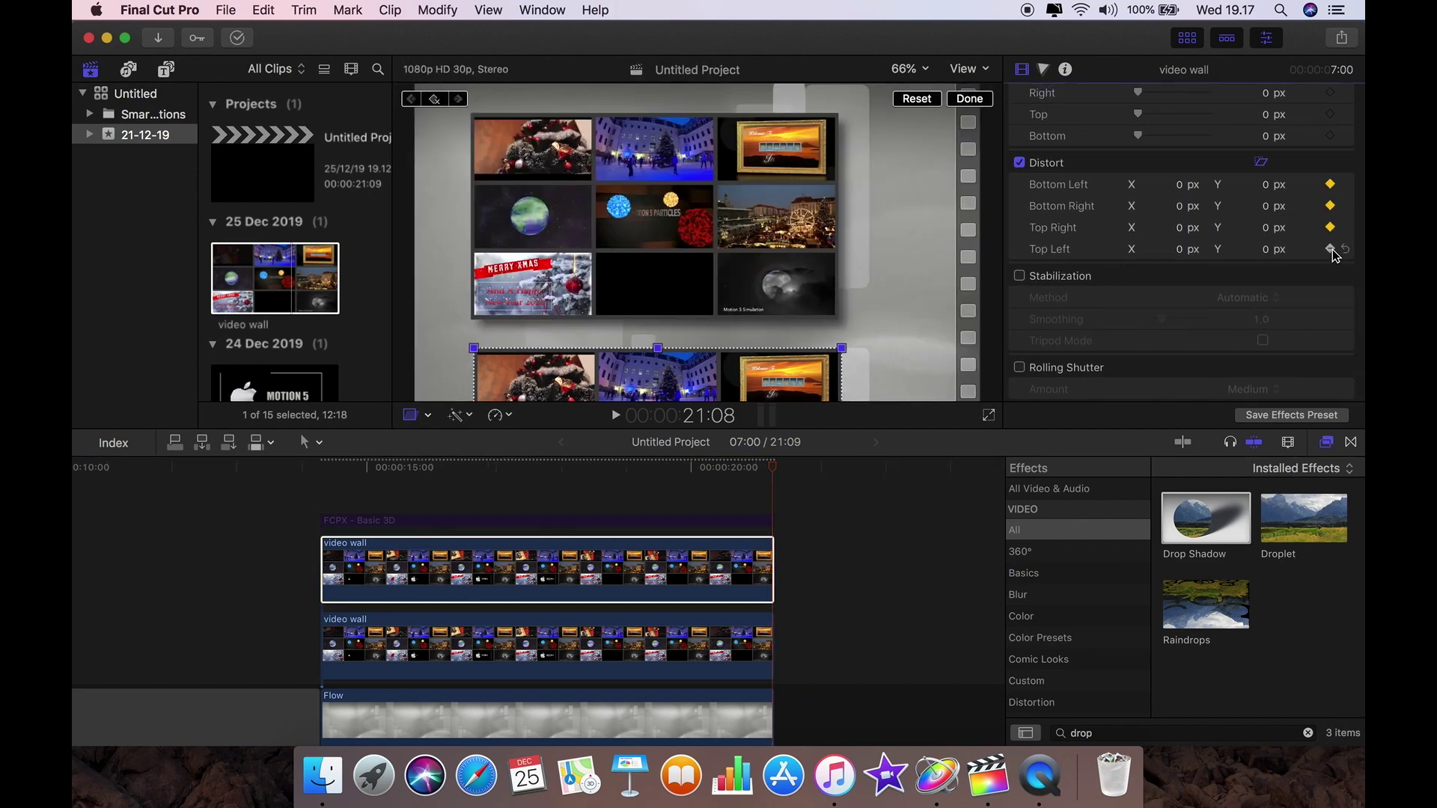
- At 14:09, raise the copy's top-right Distort corner and preview the sweep
drag(777, 474, 321, 472)
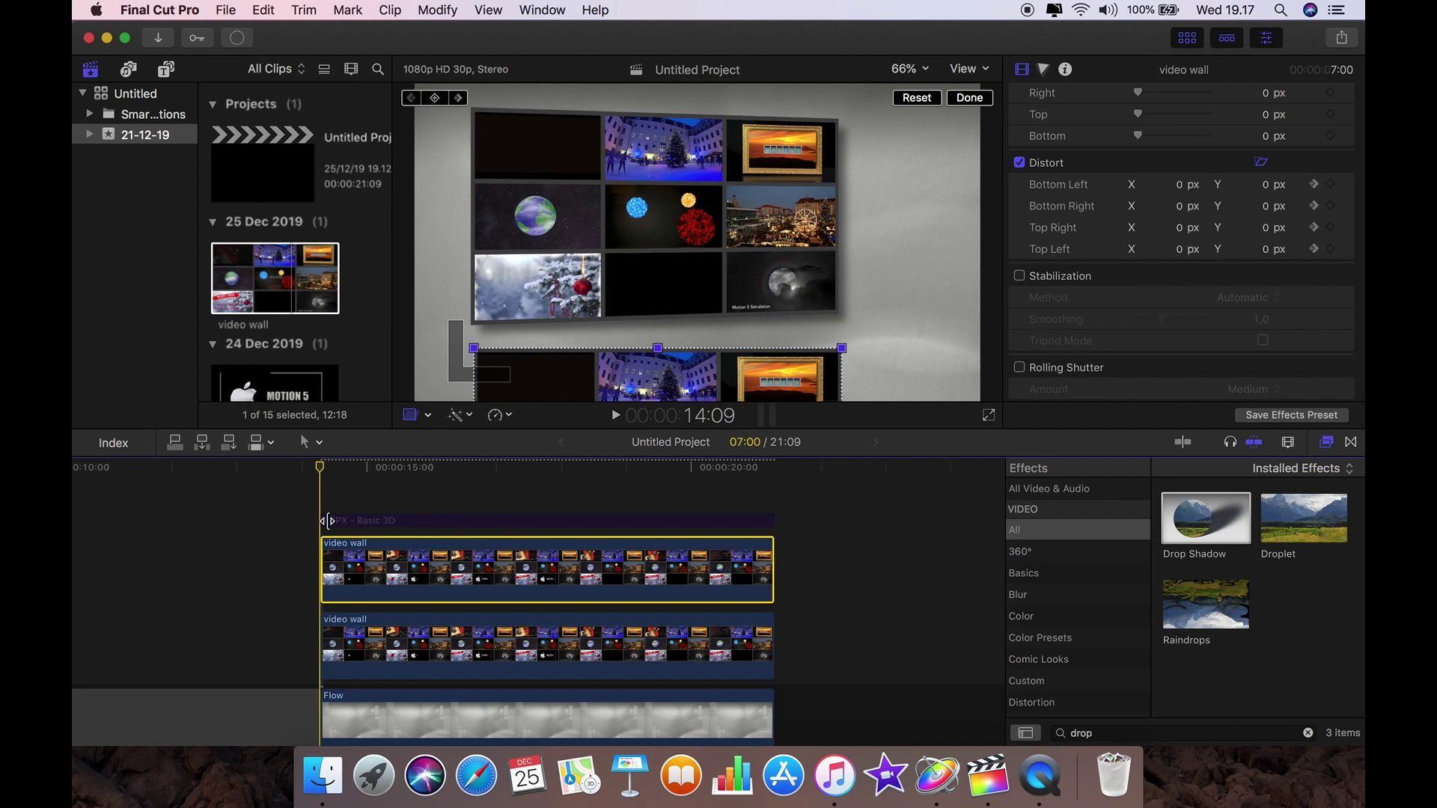
click(428, 417)
click(526, 428)
mouse_move(842, 348)
mouse_down()
mouse_move(837, 332)
mouse_move(843, 343)
mouse_up()
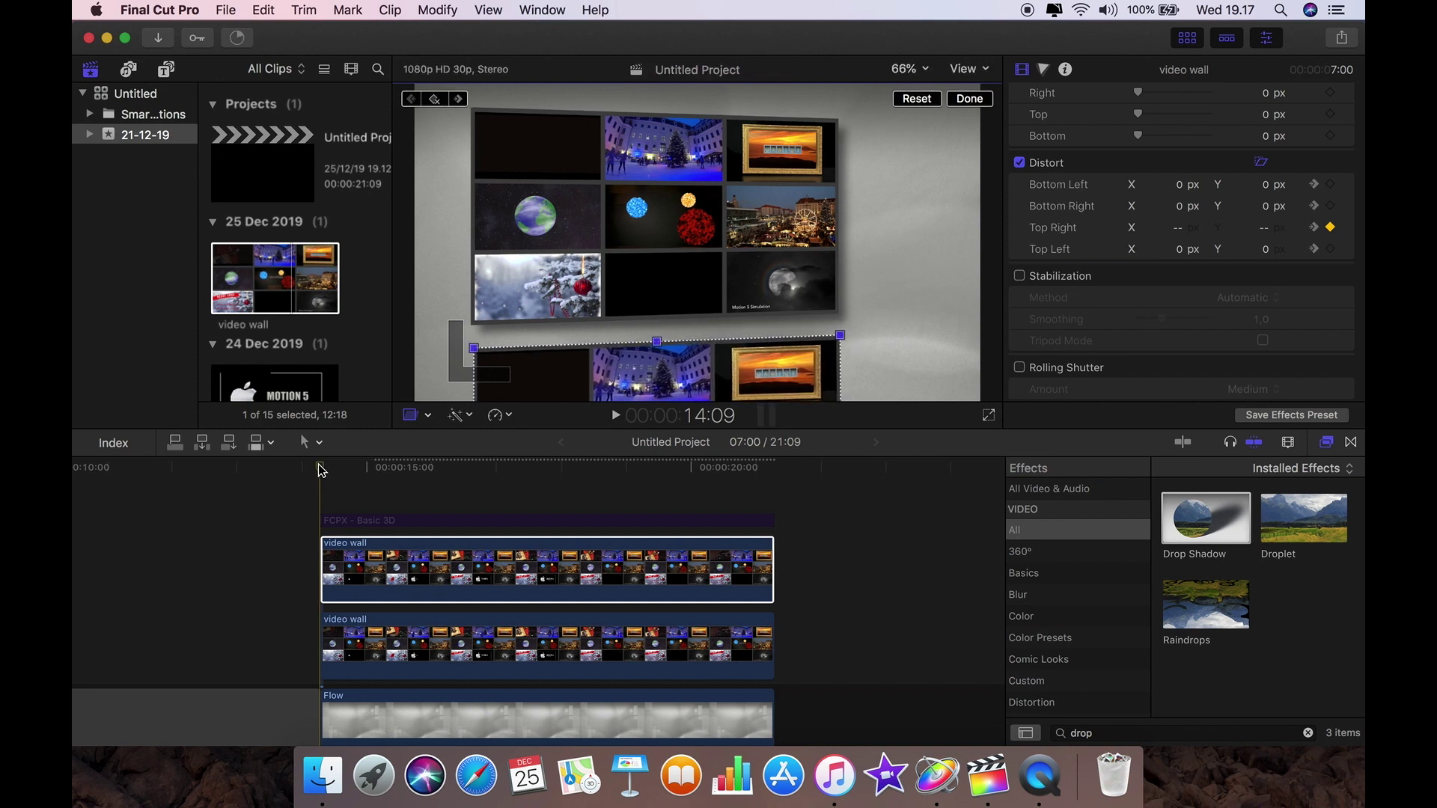
mouse_move(322, 470)
mouse_down()
mouse_move(732, 482)
mouse_move(327, 485)
mouse_up()
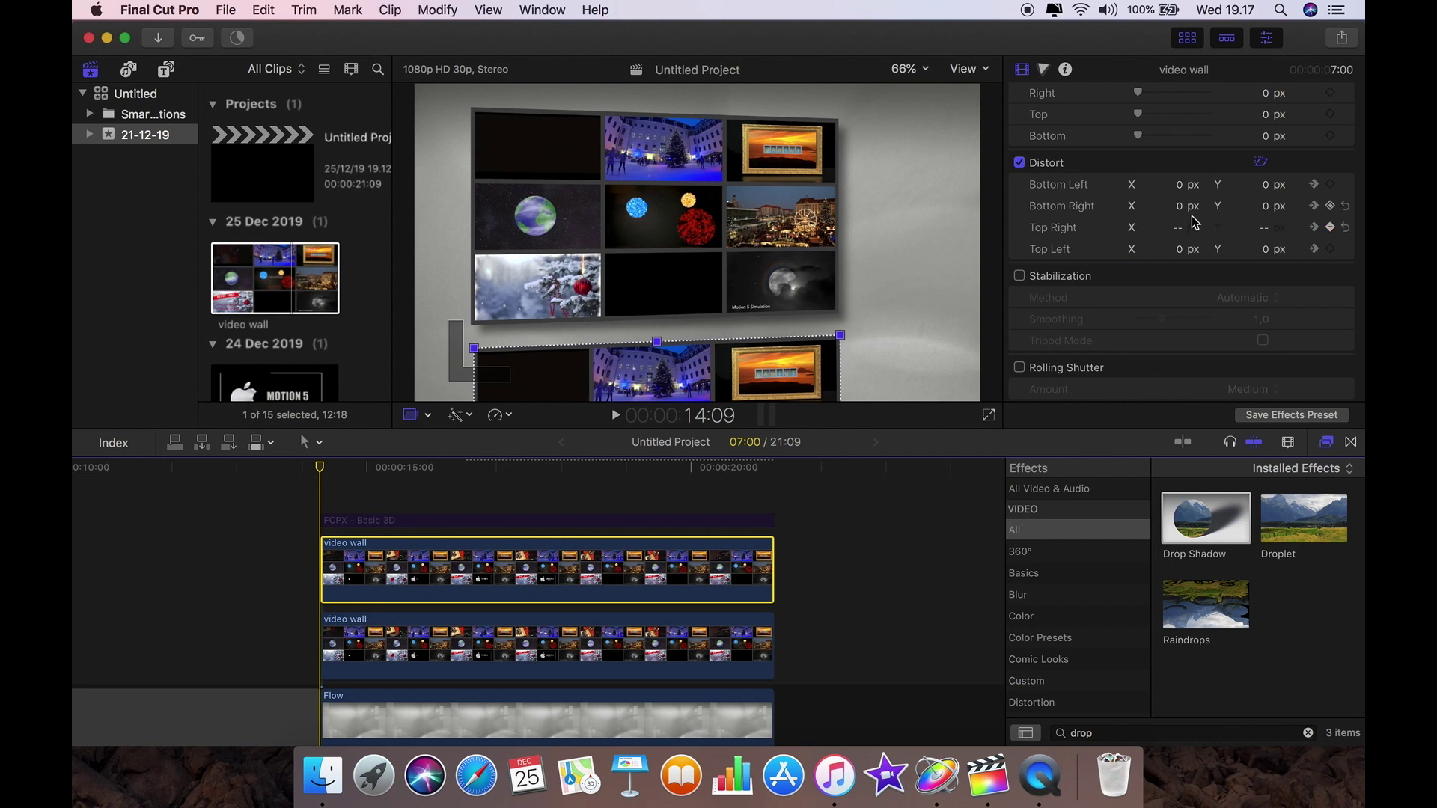
click(1115, 729)
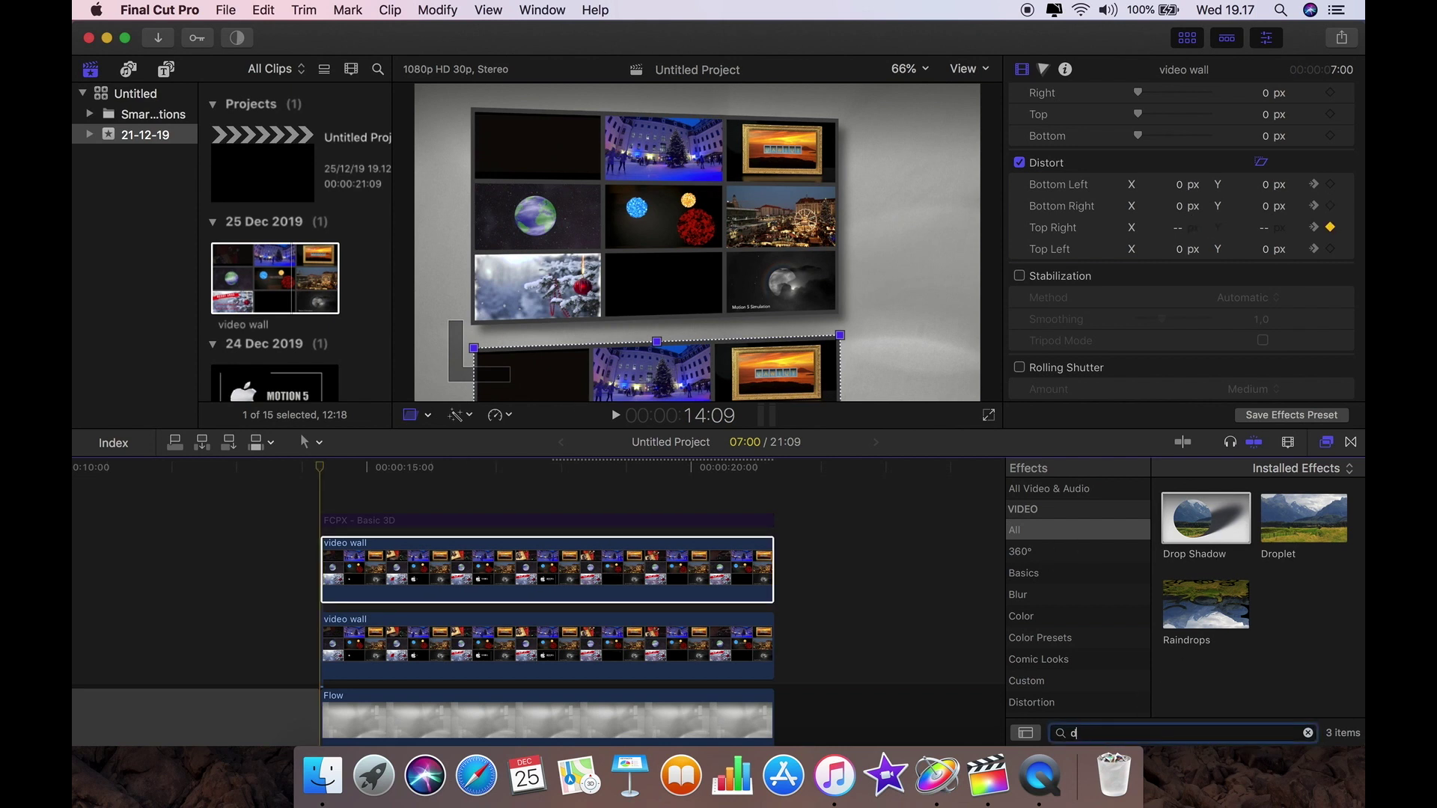
key(BackSpace)
- Apply Flipped to the lower copy with Vertical direction, 35% opacity and Add blend mode
drag(1206, 520, 588, 581)
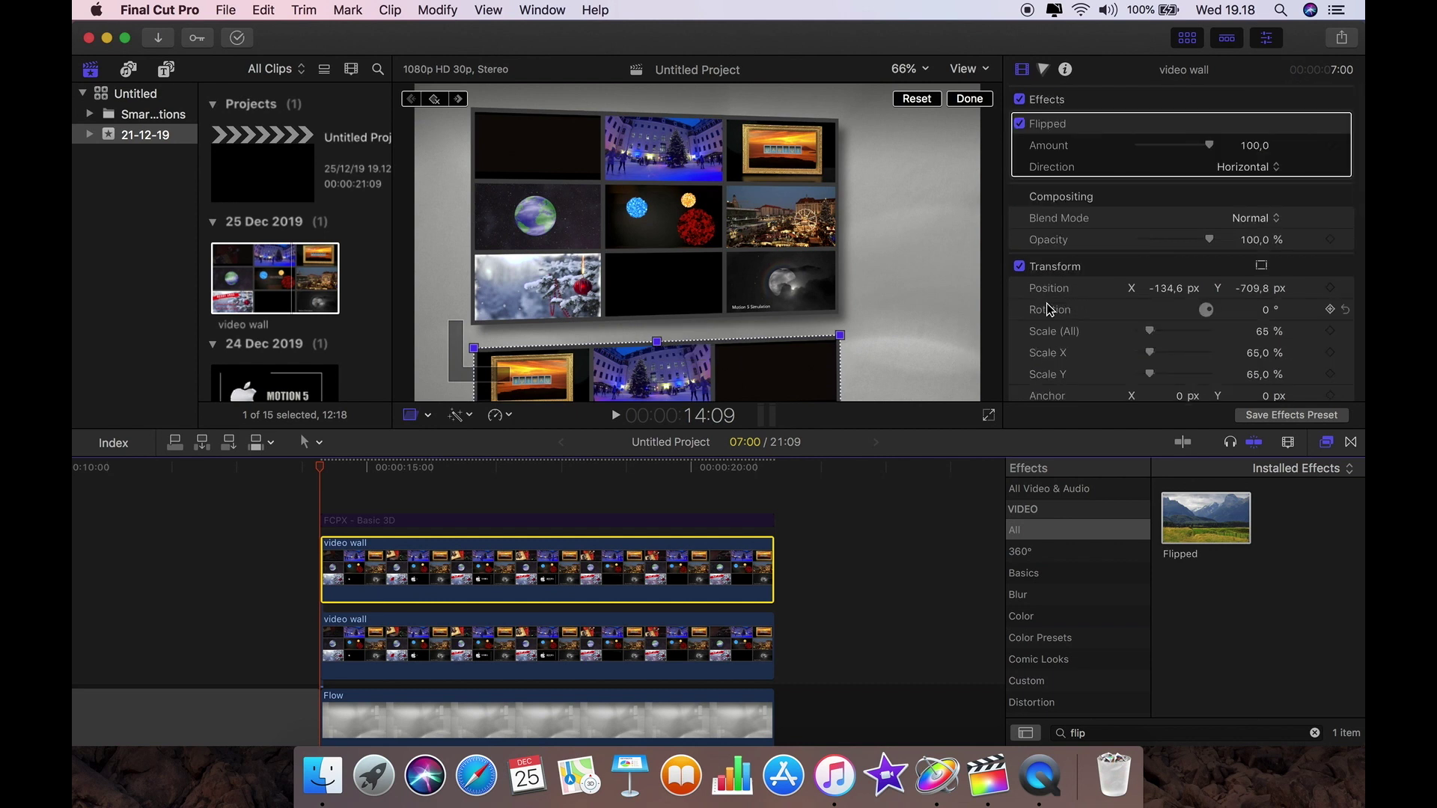
click(1257, 166)
click(1243, 184)
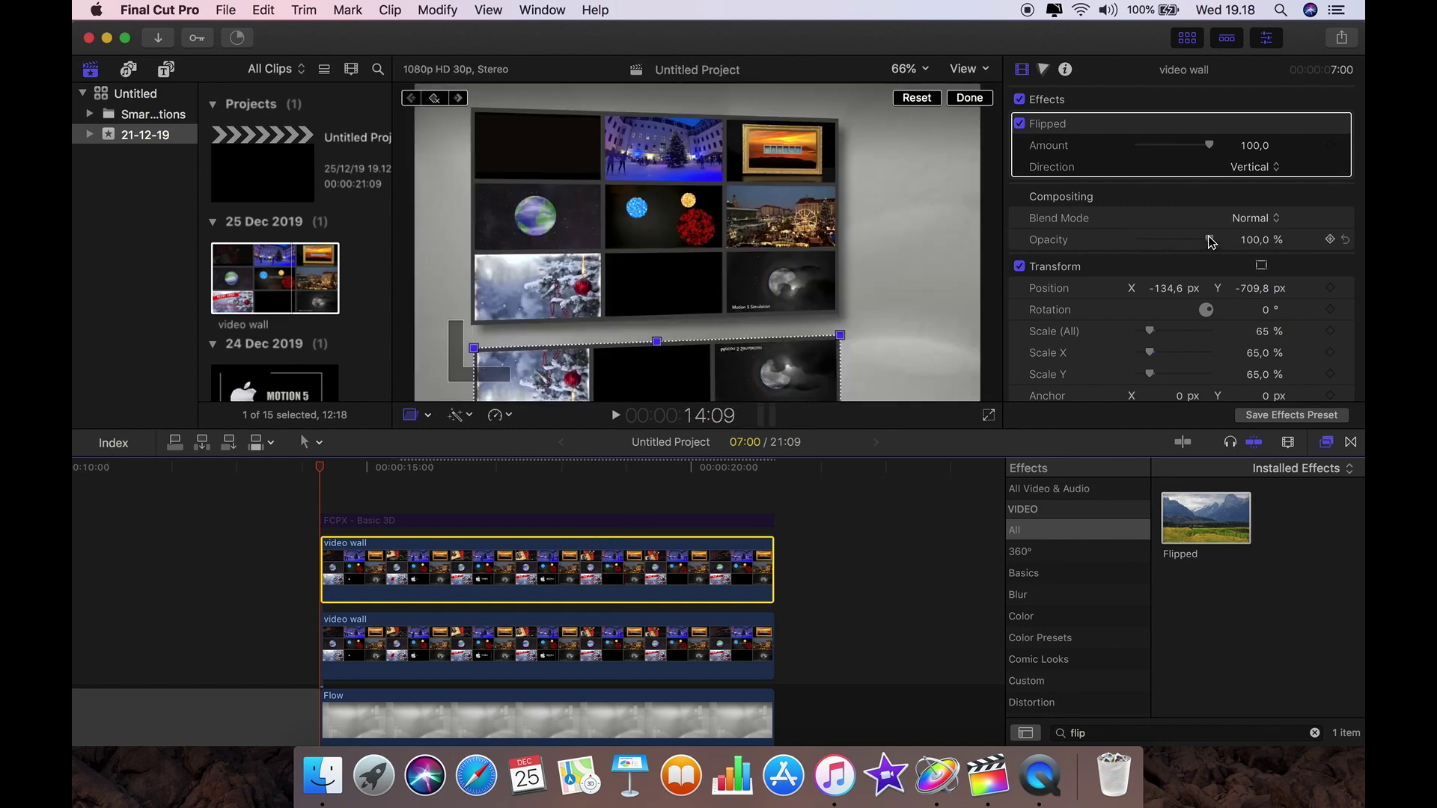
drag(1210, 241, 1153, 257)
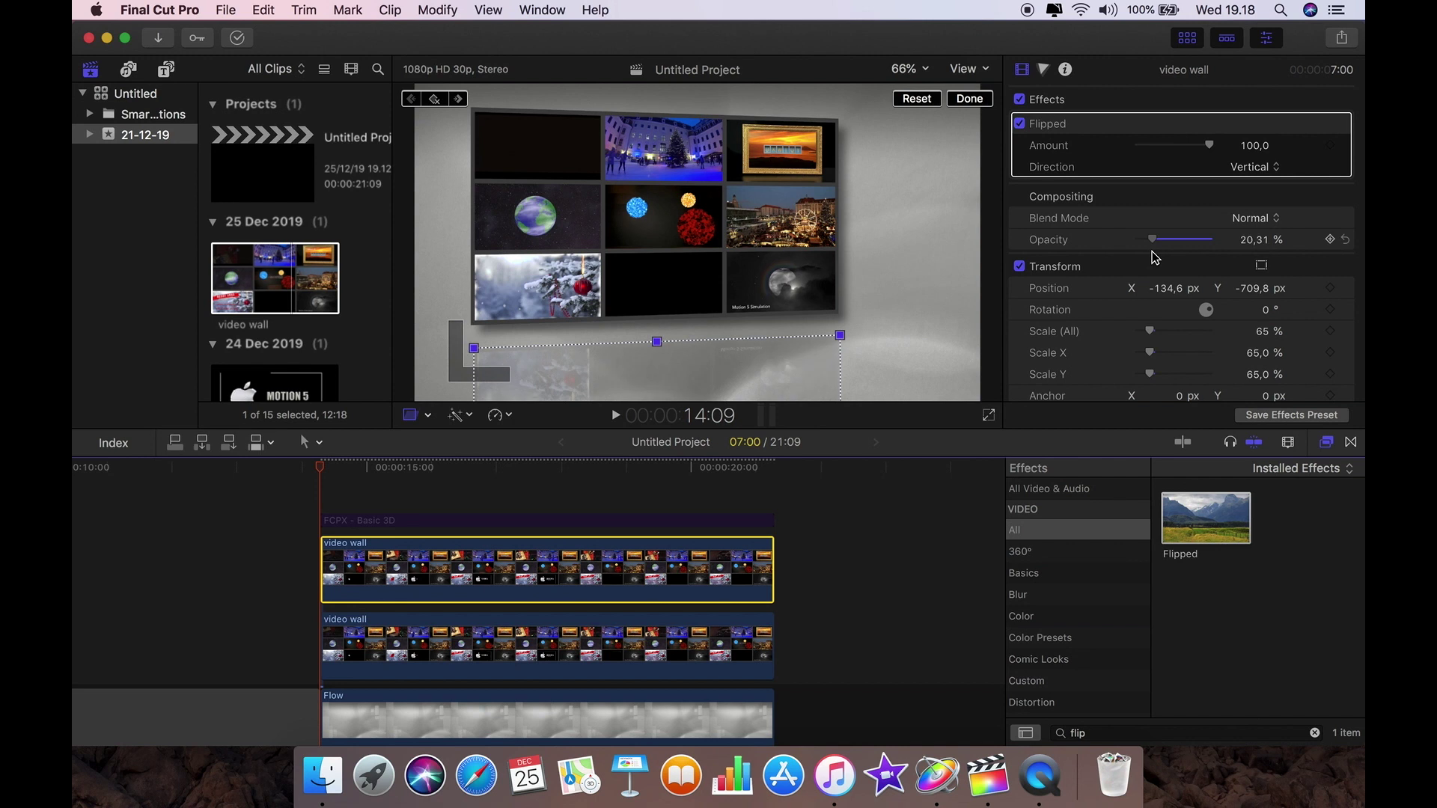
click(1245, 241)
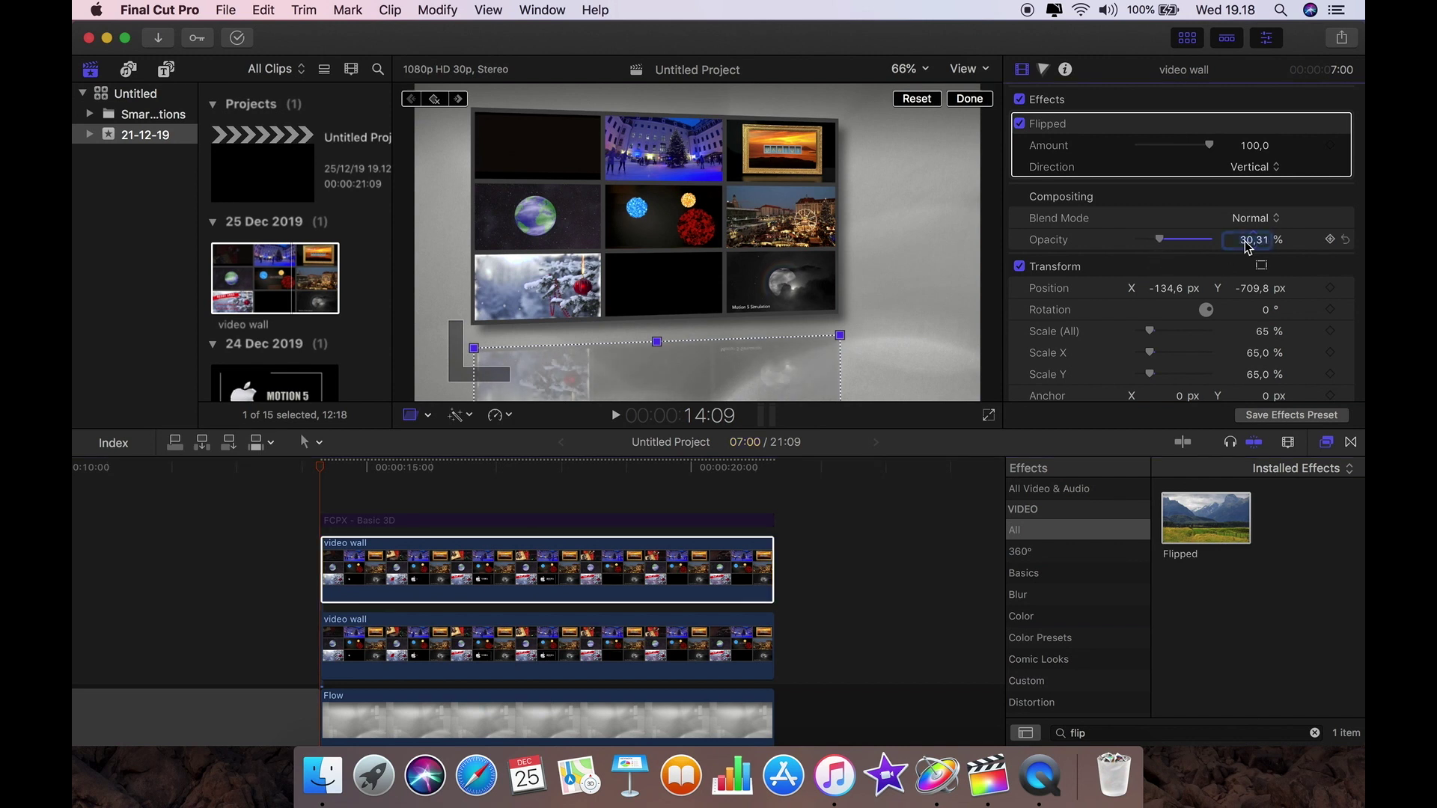
text(35)
key(Return)
click(1256, 218)
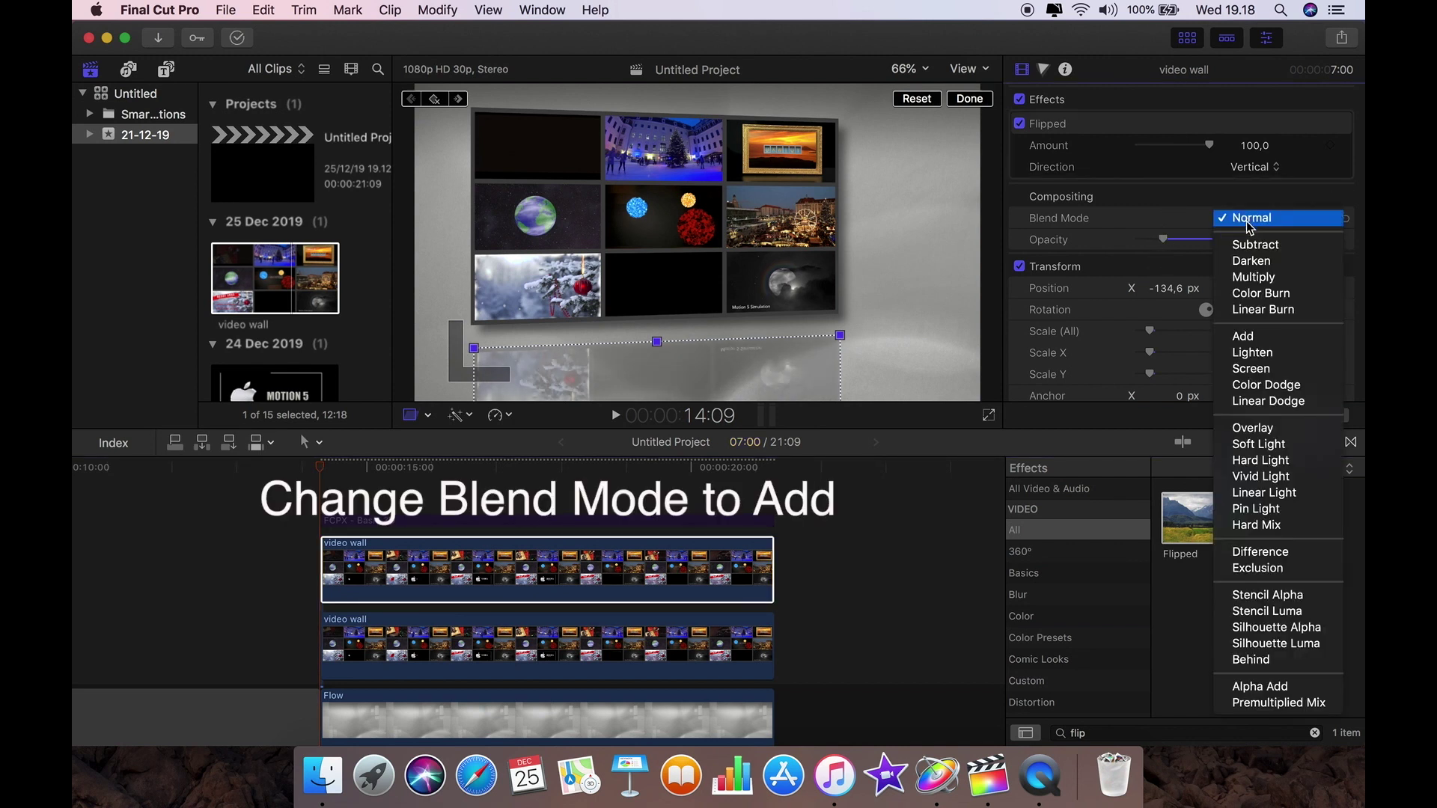
click(1267, 334)
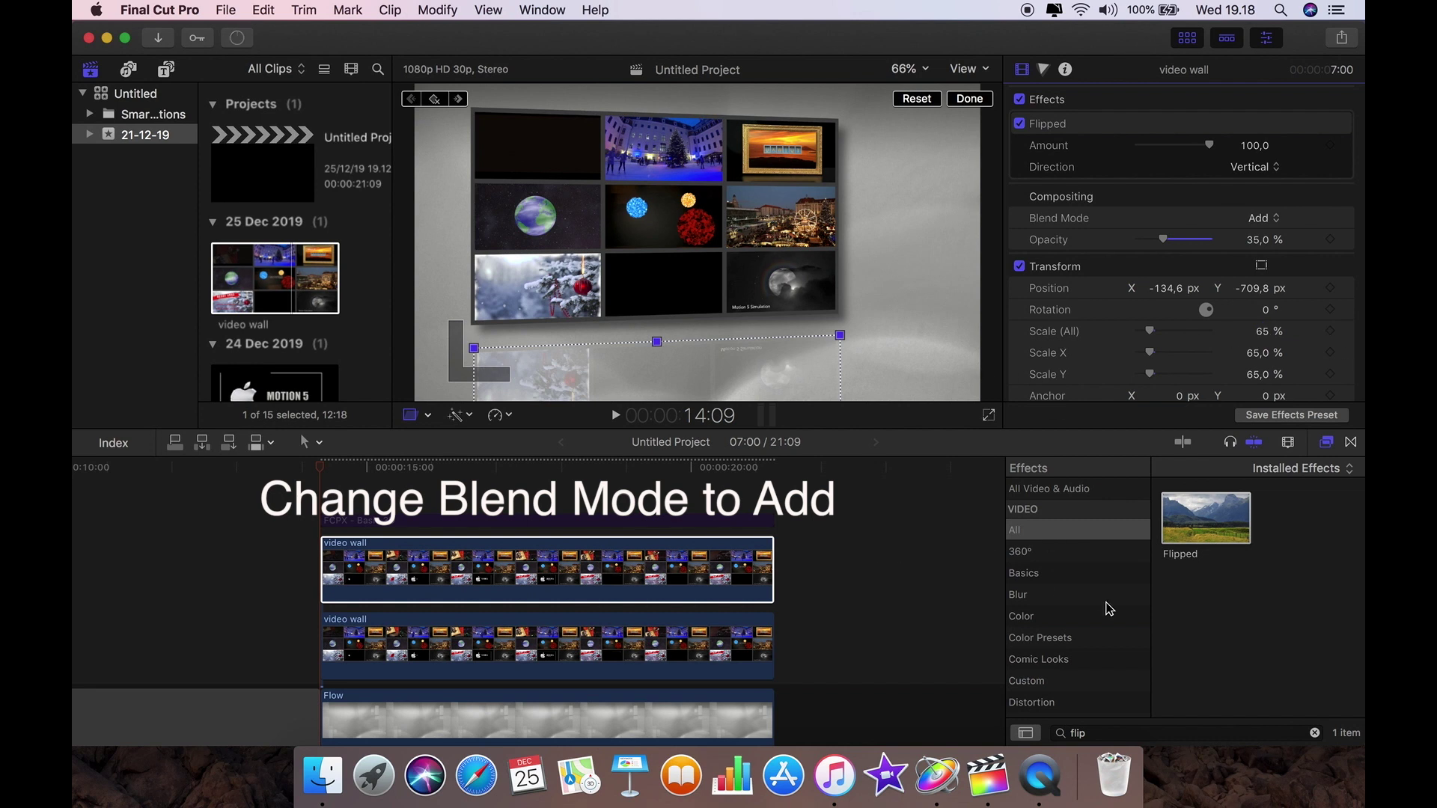
click(1051, 601)
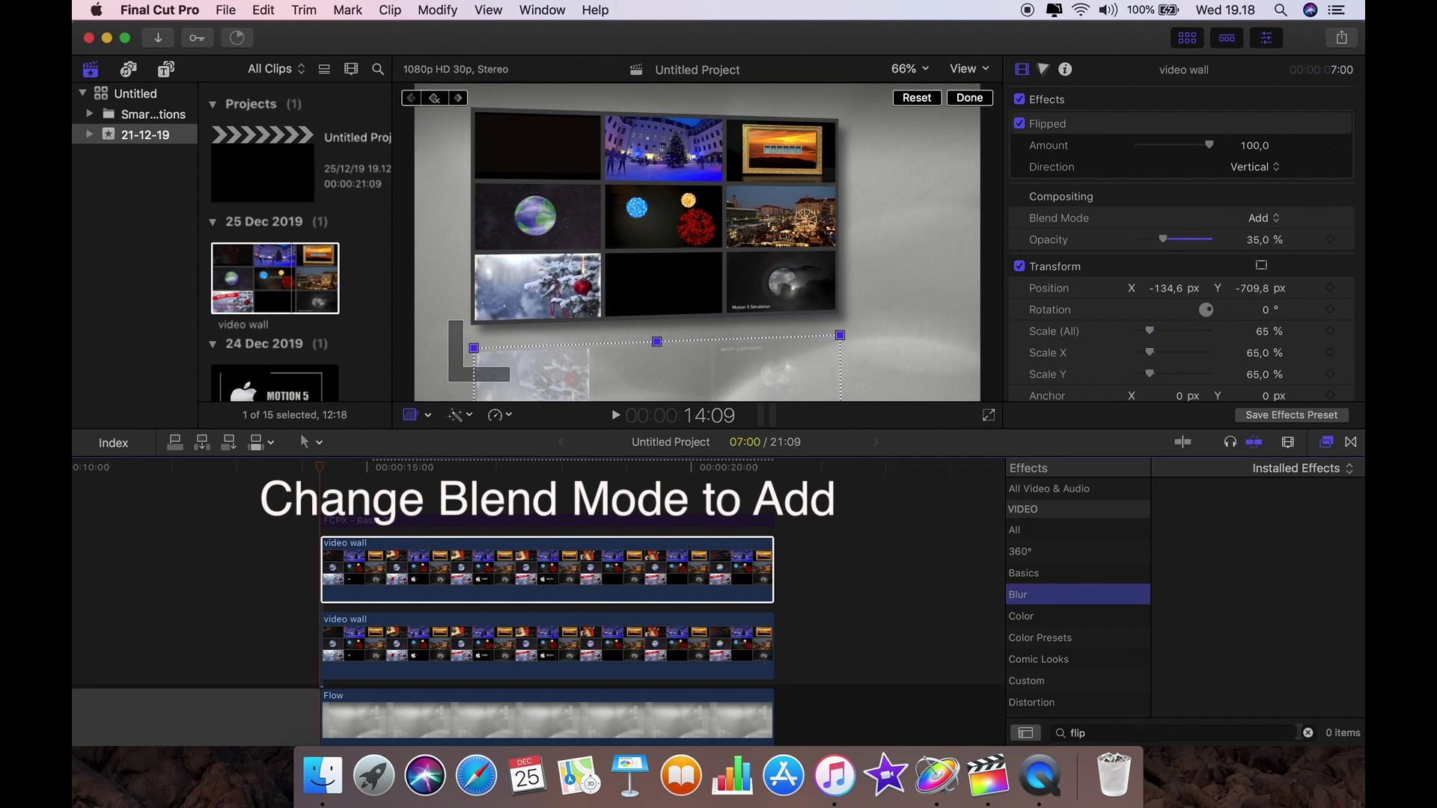
- Add a Gaussian blur at amount 13.51 to the reflection, turn off Transform, and play back
click(1308, 733)
drag(1205, 603, 599, 569)
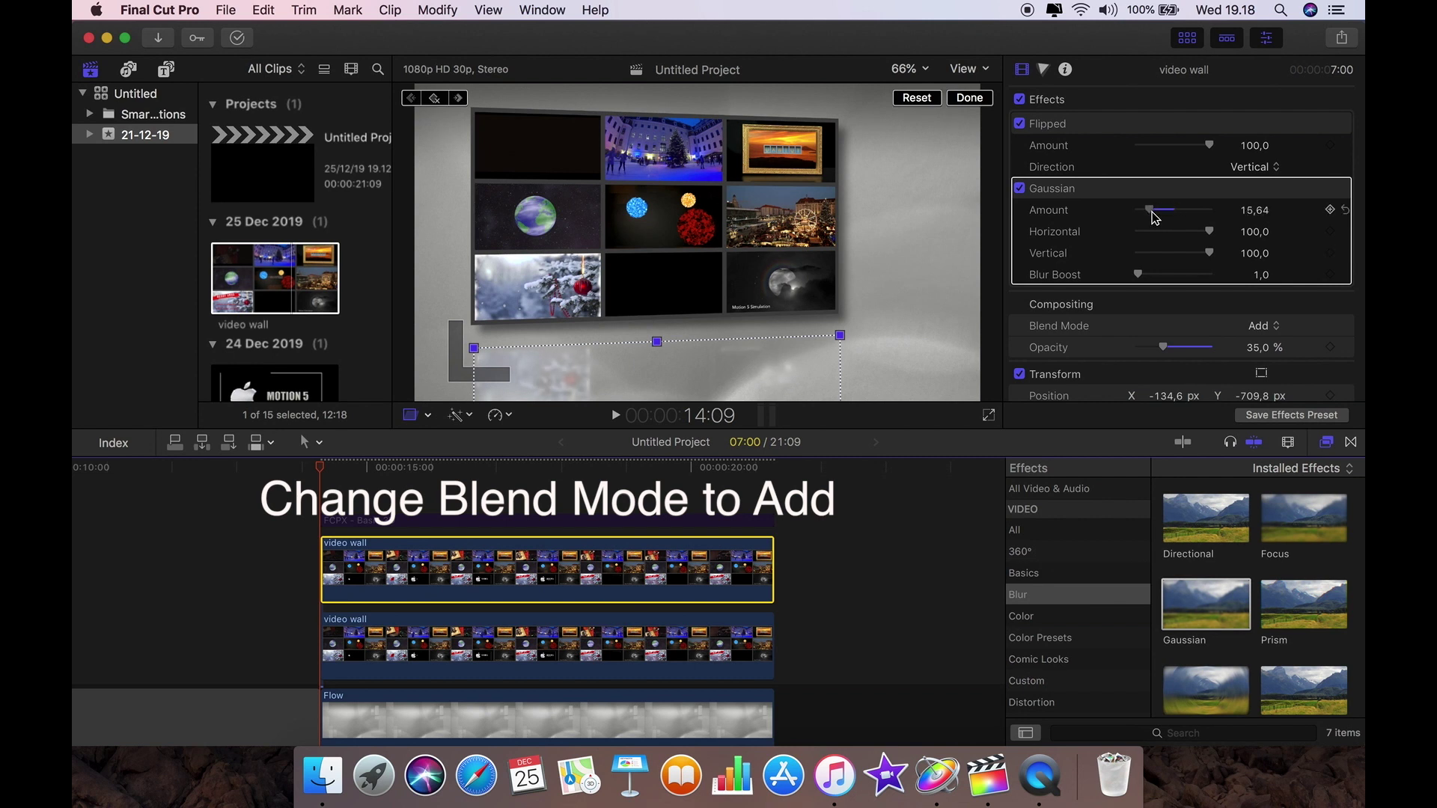
drag(1154, 218, 1151, 217)
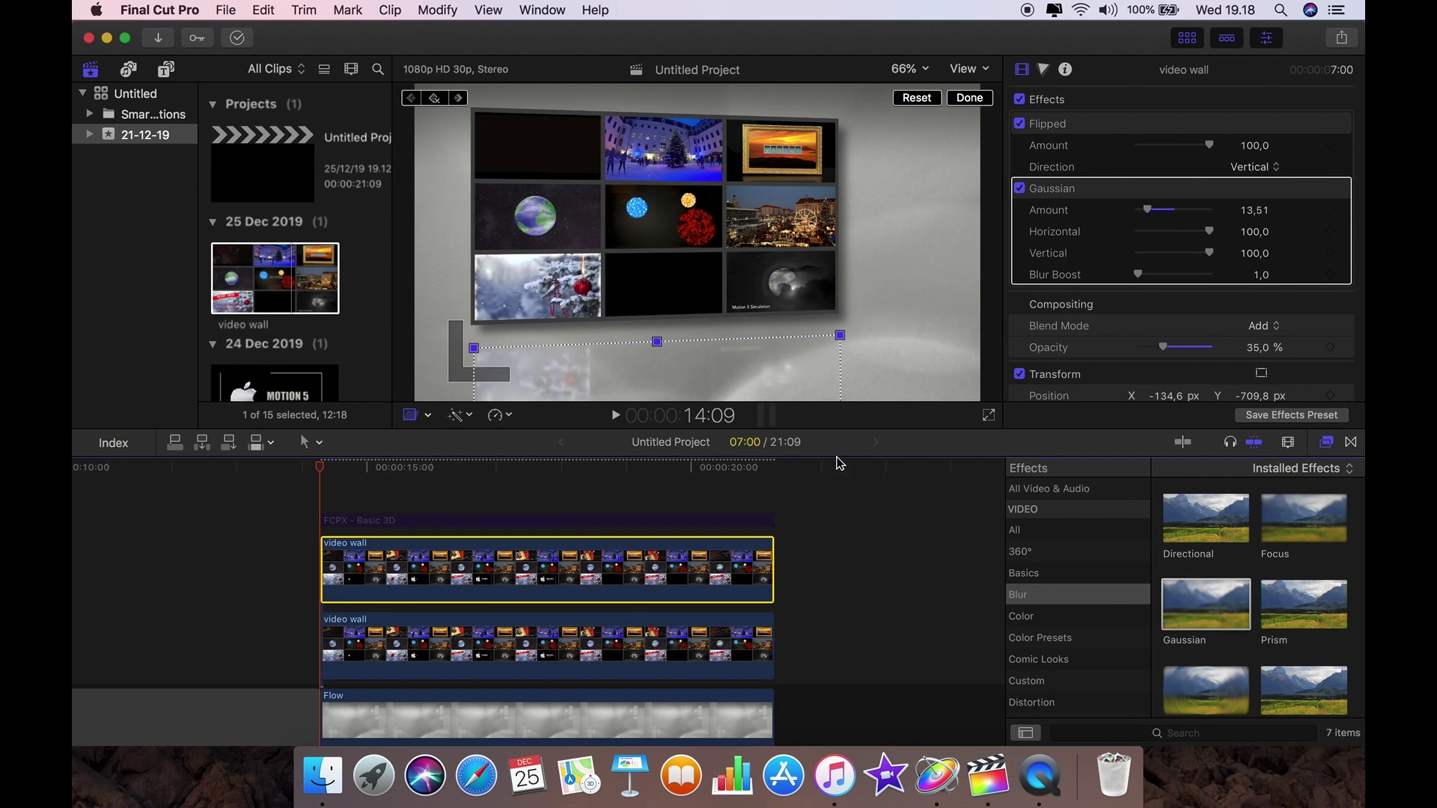
click(411, 416)
click(615, 415)
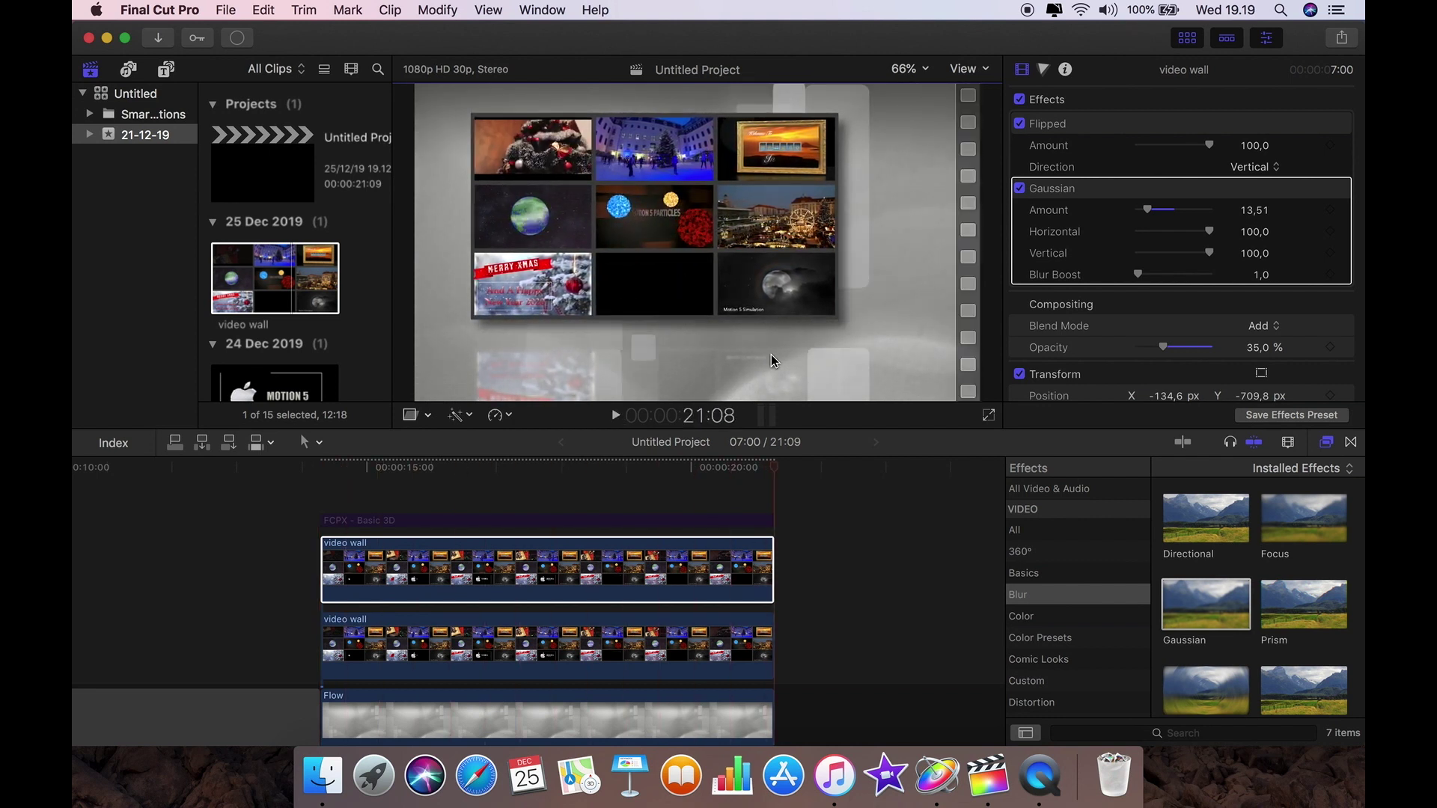
- Re-enable the disabled FCPX - Basic 3D title clip and play it from its start over the video walls
drag(766, 477, 511, 478)
click(519, 523)
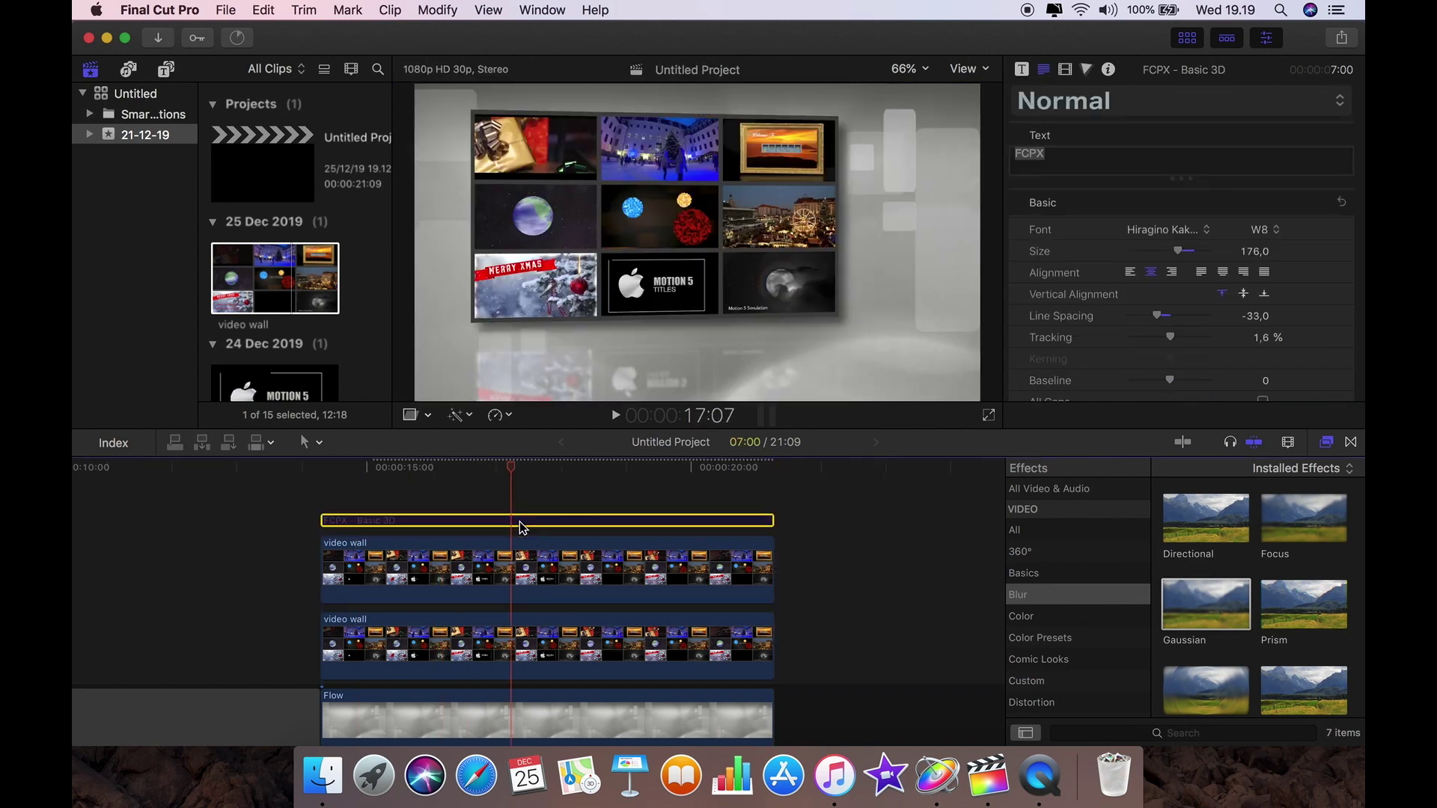
right_click(520, 523)
click(528, 519)
key(Up)
click(616, 417)
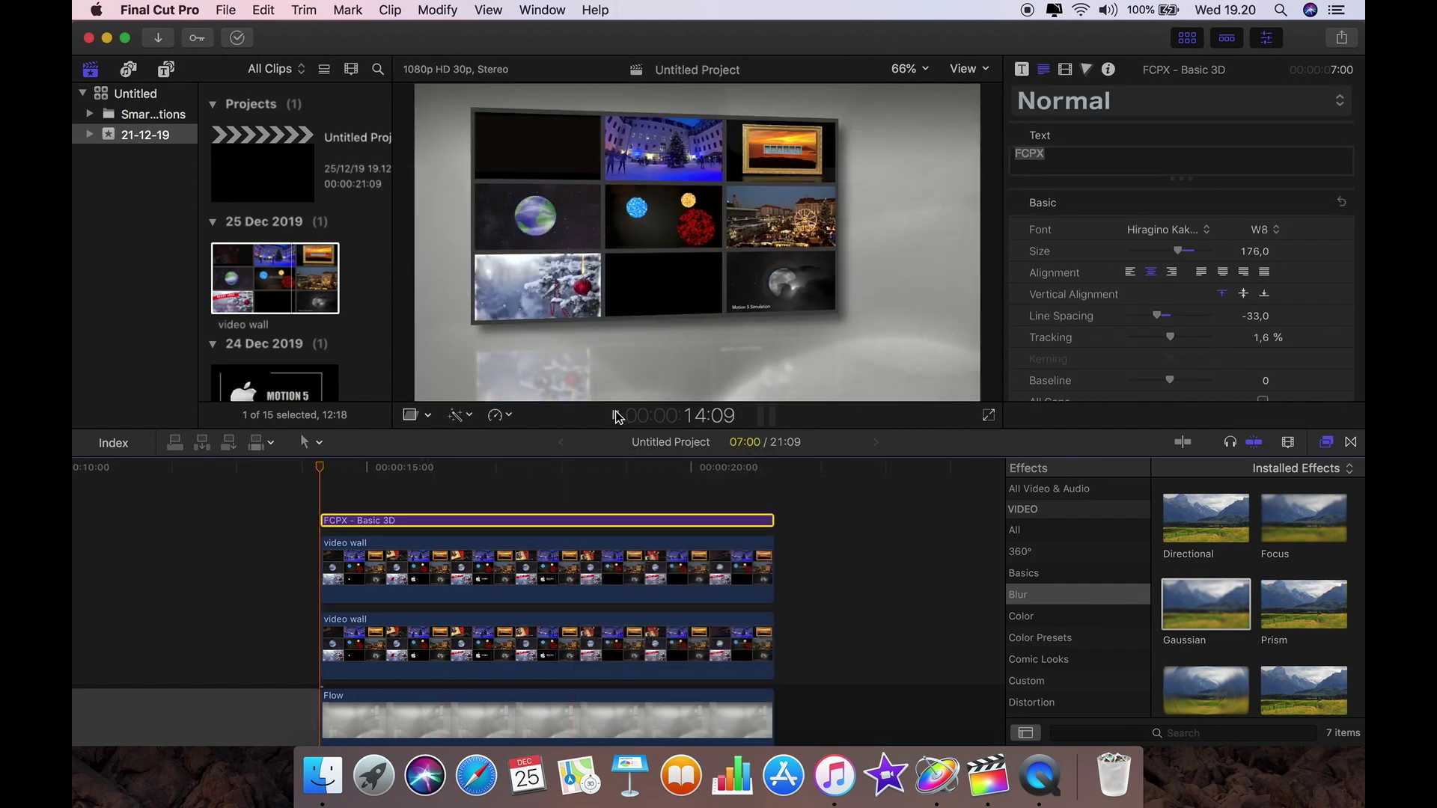